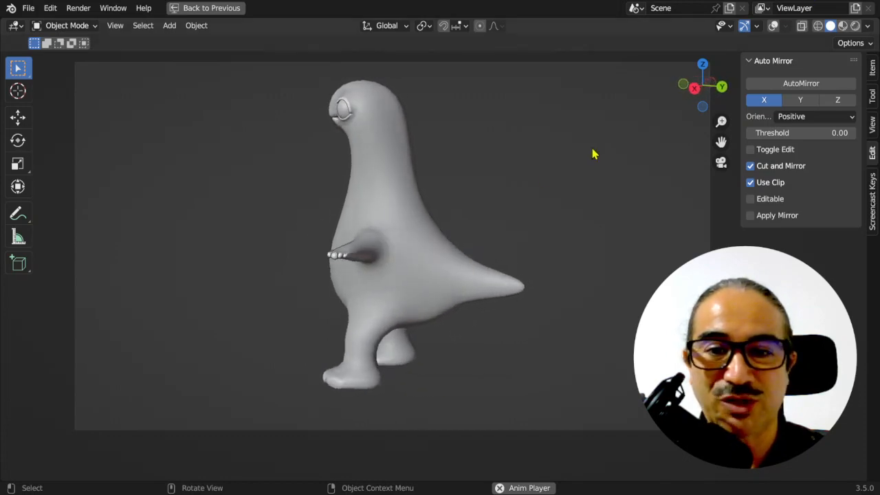
- Turn on the viewport overlays and examine the finished dinosaur's wireframe topology around the body, head, arms and legs, ending in camera view
{"action": "left_click", "coordinate": [774, 26]}
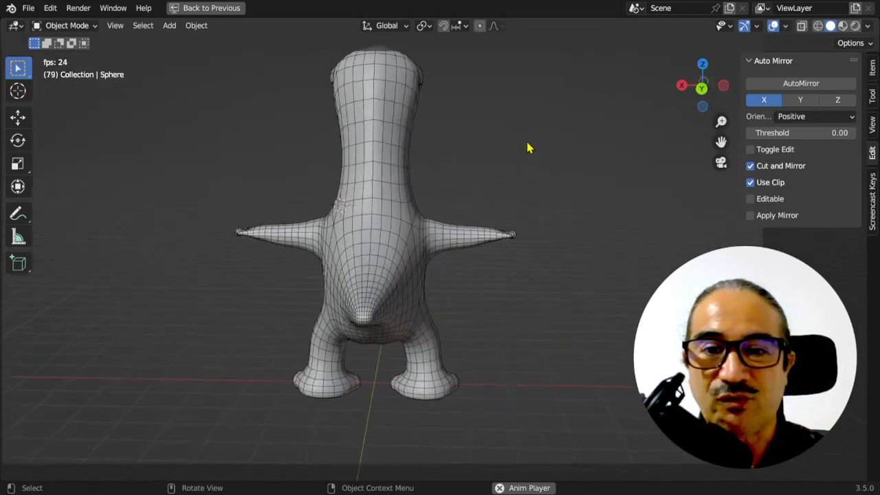
{"action": "middle_click_drag", "start_coordinate": [475, 119], "coordinate": [379, 136]}
{"action": "scroll", "coordinate": [379, 136], "scroll_direction": "up", "scroll_amount": 5}
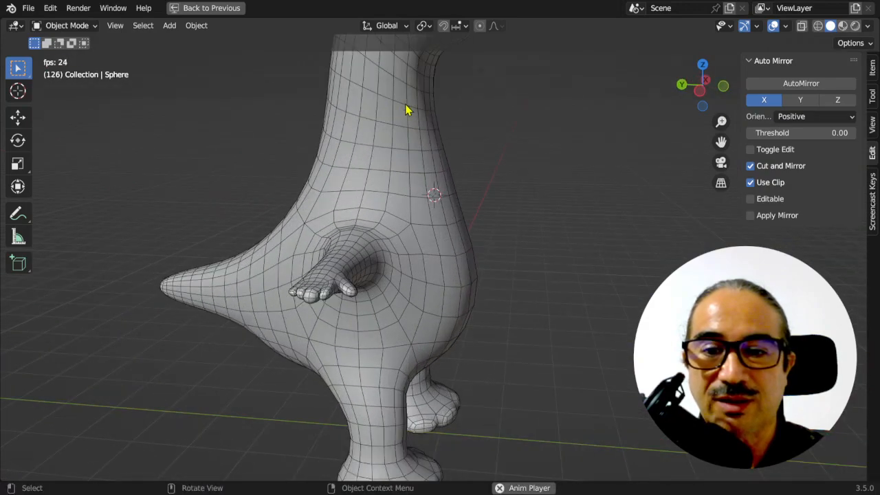
{"action": "middle_click_drag", "start_coordinate": [407, 106], "coordinate": [365, 172]}
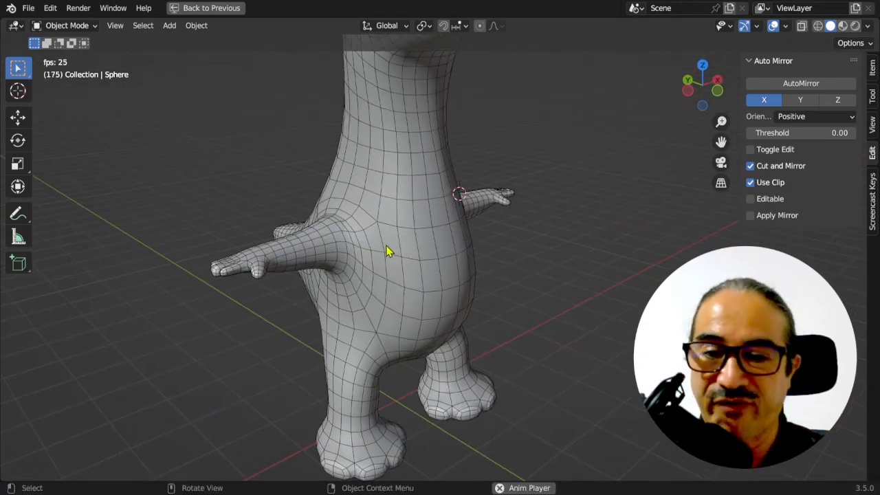
{"action": "key", "text": "space"}
{"action": "middle_click_drag", "start_coordinate": [309, 282], "coordinate": [227, 269]}
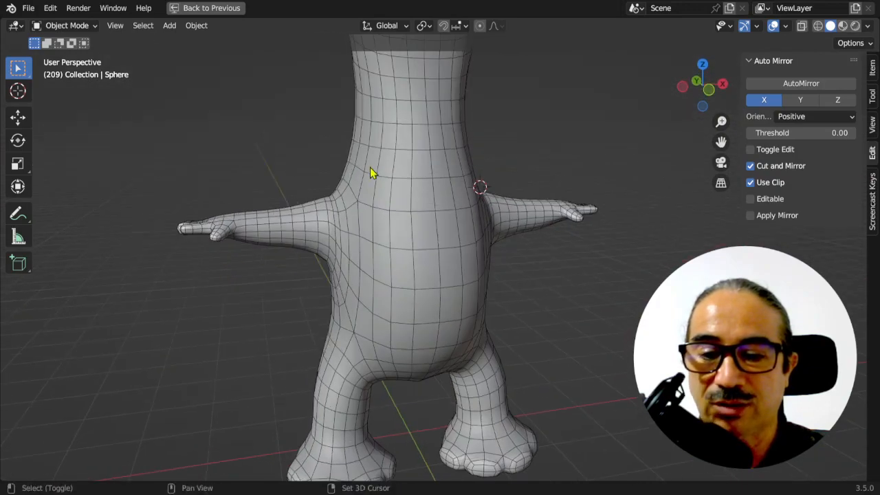
{"action": "middle_click_drag", "start_coordinate": [373, 172], "coordinate": [285, 315], "text": "shift"}
{"action": "scroll", "coordinate": [285, 317], "scroll_direction": "up", "scroll_amount": 3}
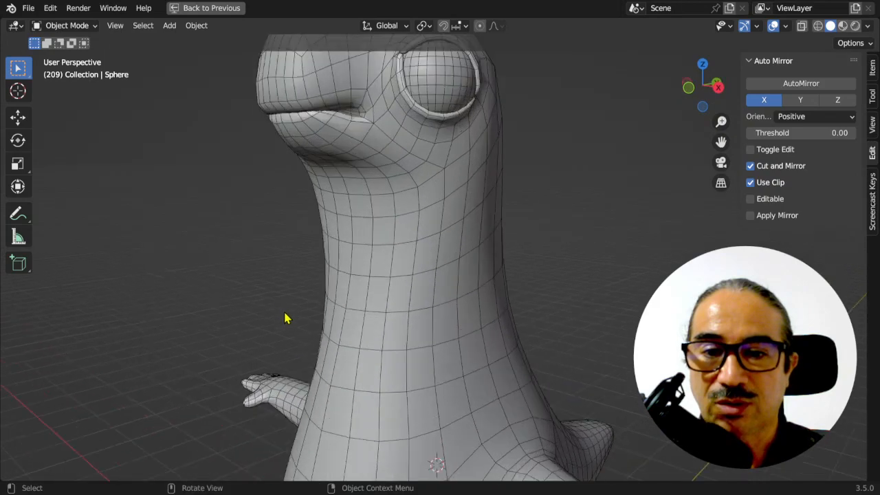
{"action": "scroll", "coordinate": [333, 352], "scroll_direction": "down", "scroll_amount": 2}
{"action": "scroll", "coordinate": [376, 397], "scroll_direction": "up", "scroll_amount": 1}
{"action": "middle_click_drag", "start_coordinate": [376, 397], "coordinate": [383, 41], "text": "shift"}
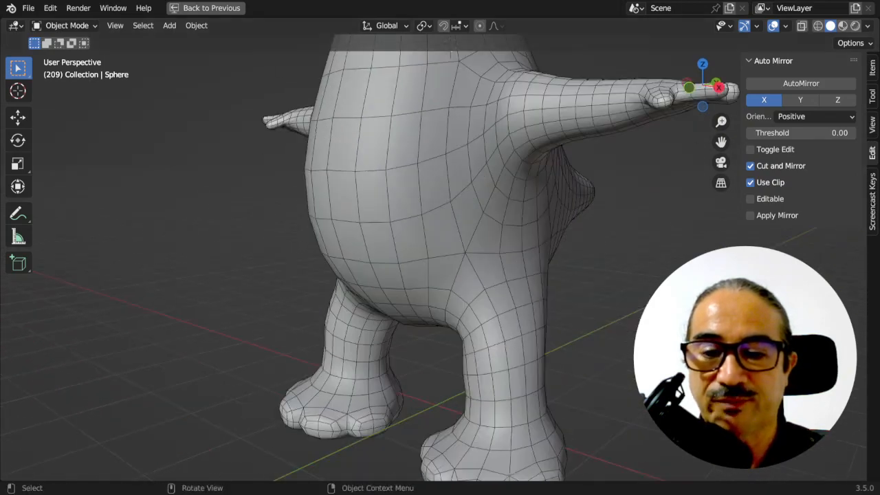
{"action": "scroll", "coordinate": [383, 324], "scroll_direction": "down", "scroll_amount": 2}
{"action": "middle_click_drag", "start_coordinate": [383, 324], "coordinate": [414, 317]}
{"action": "scroll", "coordinate": [444, 346], "scroll_direction": "down", "scroll_amount": 4}
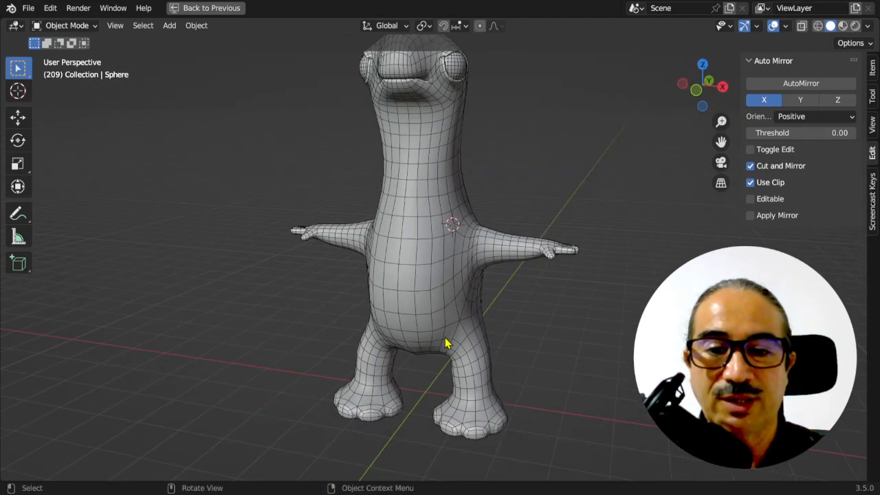
{"action": "key", "text": "KP_0"}
{"action": "key", "text": "space"}
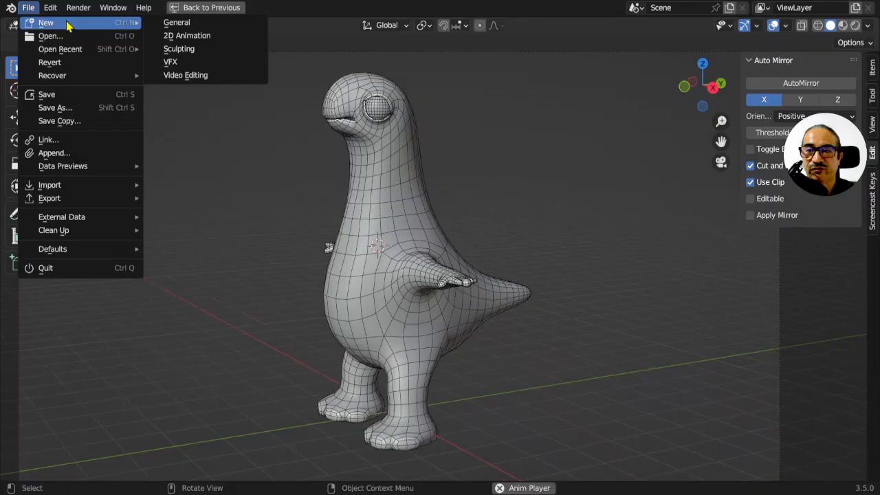
- Create a new General file, saving the changes to dino.blend
{"action": "left_click", "coordinate": [176, 22]}
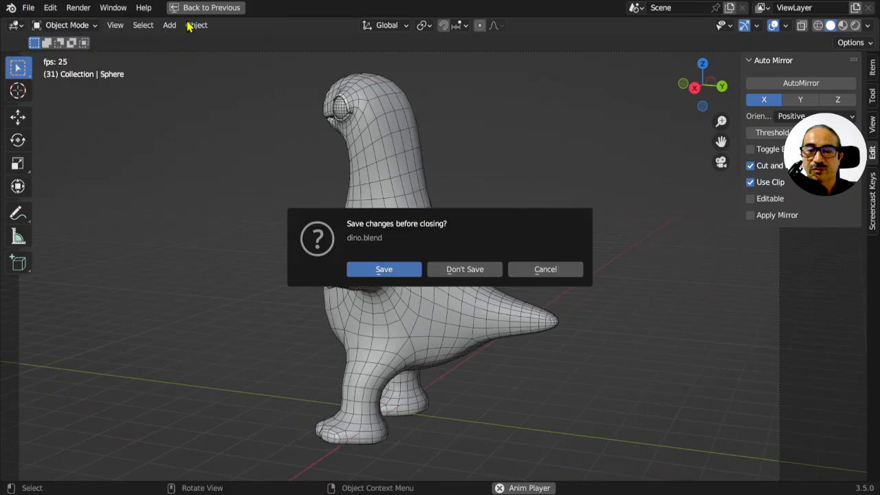
{"action": "left_click", "coordinate": [379, 269]}
{"action": "middle_click_drag", "start_coordinate": [485, 245], "coordinate": [429, 279]}
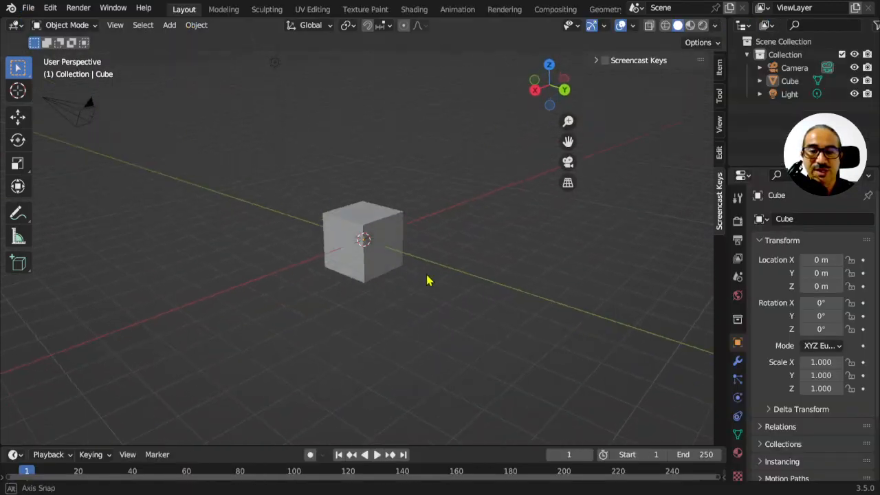
- Select the default cube and enter Edit Mode in the front orthographic view
{"action": "left_click", "coordinate": [382, 242]}
{"action": "key", "text": "KP_1"}
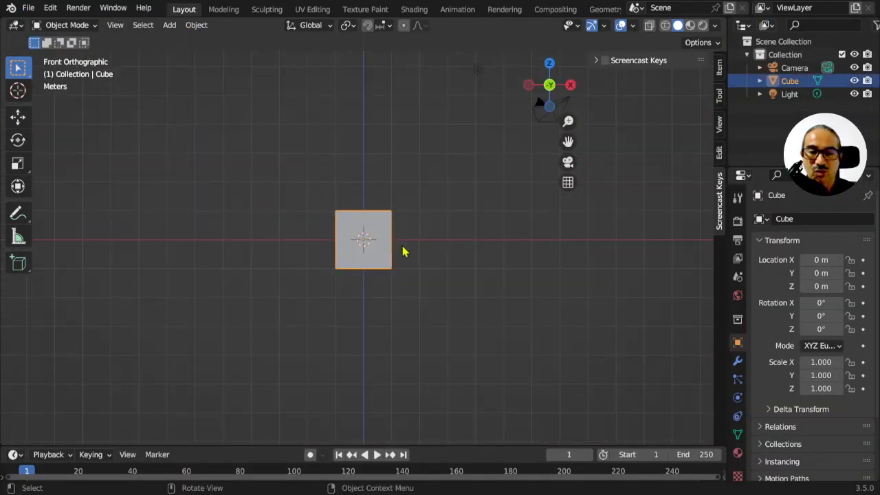
{"action": "middle_click_drag", "start_coordinate": [403, 252], "coordinate": [319, 266]}
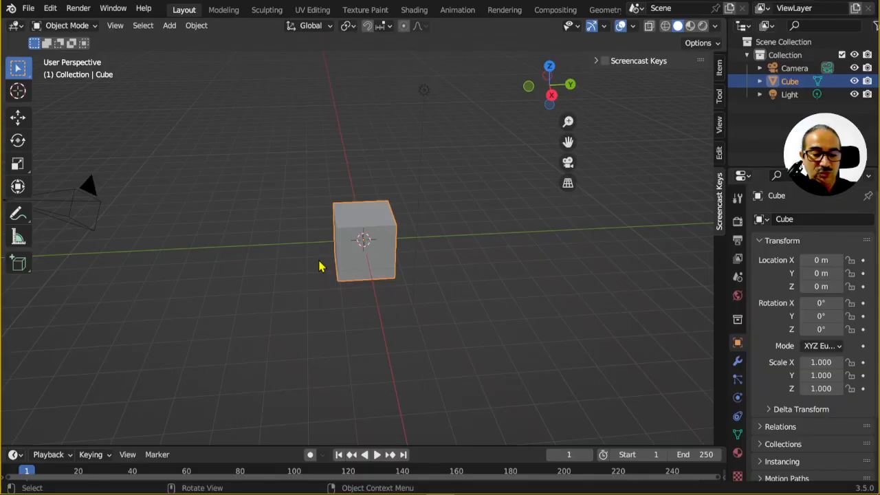
{"action": "middle_click_drag", "start_coordinate": [447, 339], "coordinate": [405, 330]}
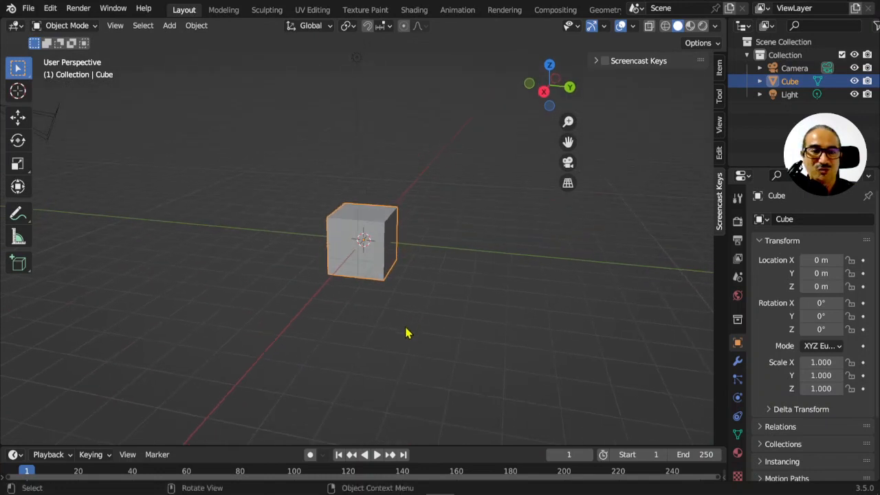
{"action": "scroll", "coordinate": [406, 330], "scroll_direction": "up", "scroll_amount": 3}
{"action": "middle_click_drag", "start_coordinate": [458, 334], "coordinate": [402, 334]}
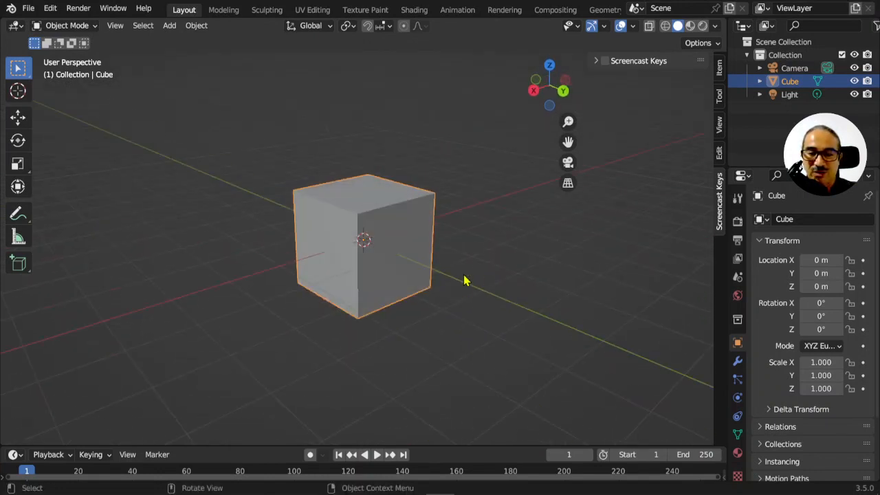
{"action": "middle_click_drag", "start_coordinate": [464, 280], "coordinate": [694, 87]}
{"action": "middle_click_drag", "start_coordinate": [376, 306], "coordinate": [445, 297]}
{"action": "key", "text": "Tab"}
{"action": "key", "text": "KP_1"}
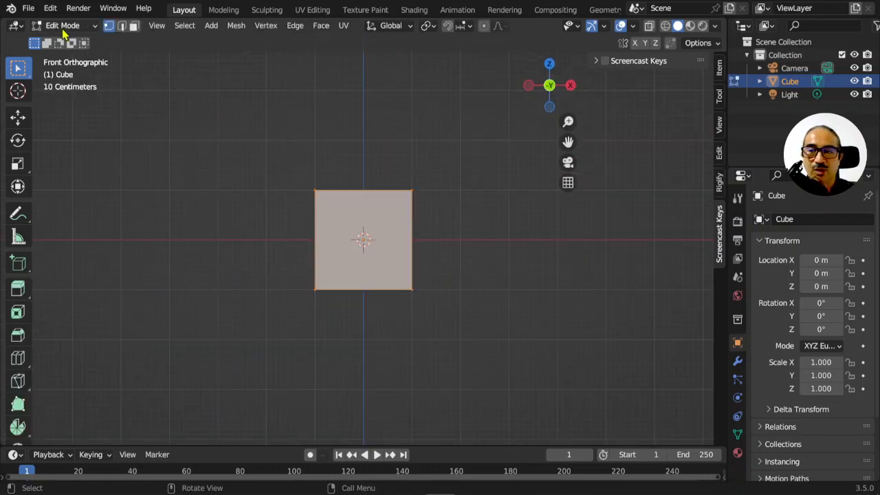
- Find the add-ons matching "edit" in the preferences and enable Mesh: Edit Mesh Tools
{"action": "left_click", "coordinate": [51, 9]}
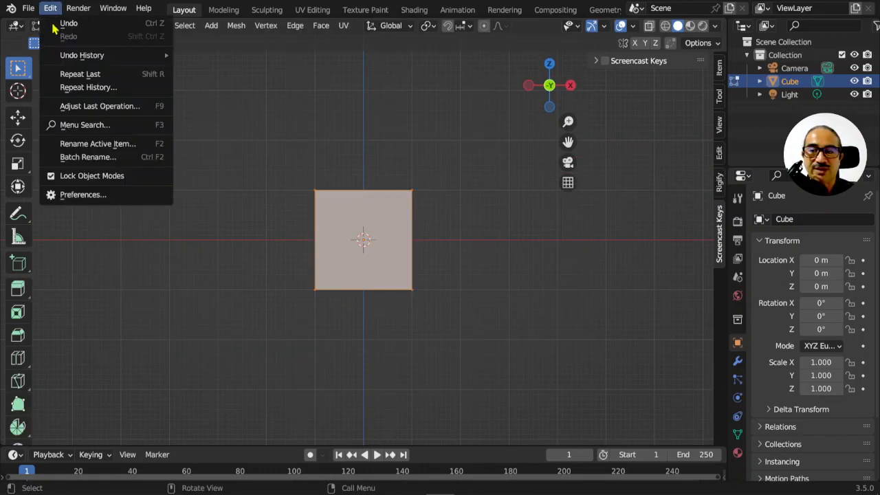
{"action": "left_click", "coordinate": [83, 195]}
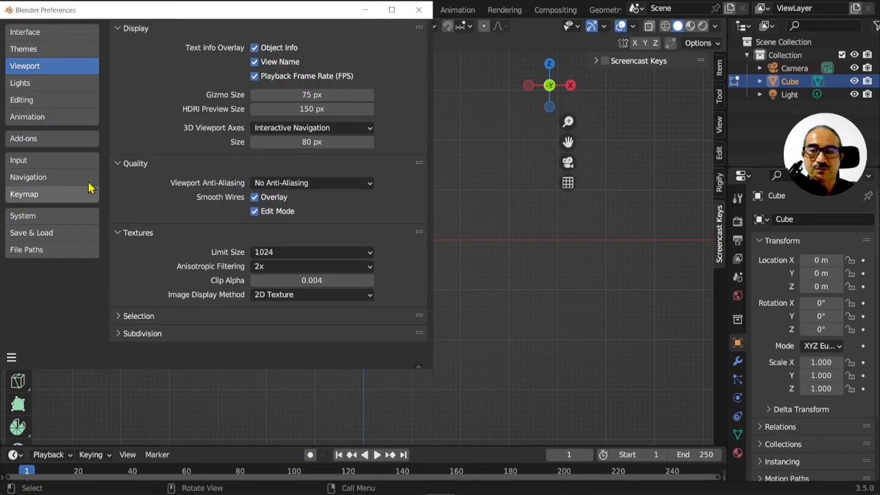
{"action": "left_click", "coordinate": [35, 141]}
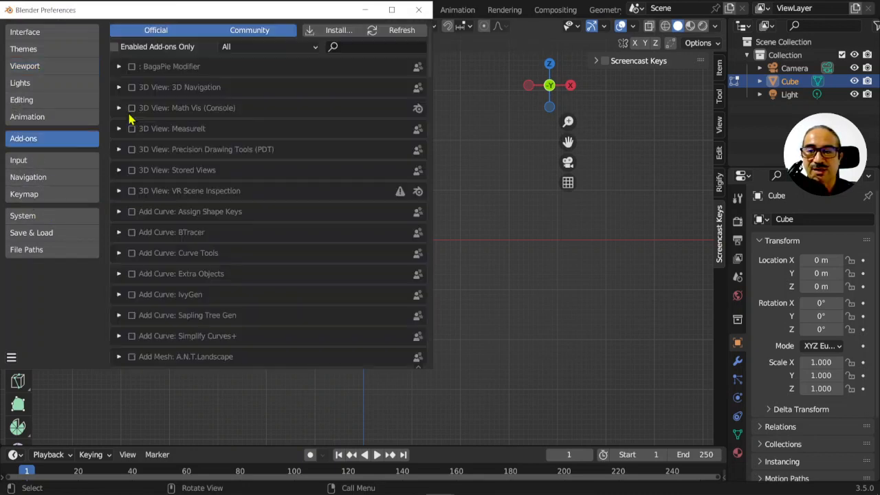
{"action": "left_click", "coordinate": [357, 46]}
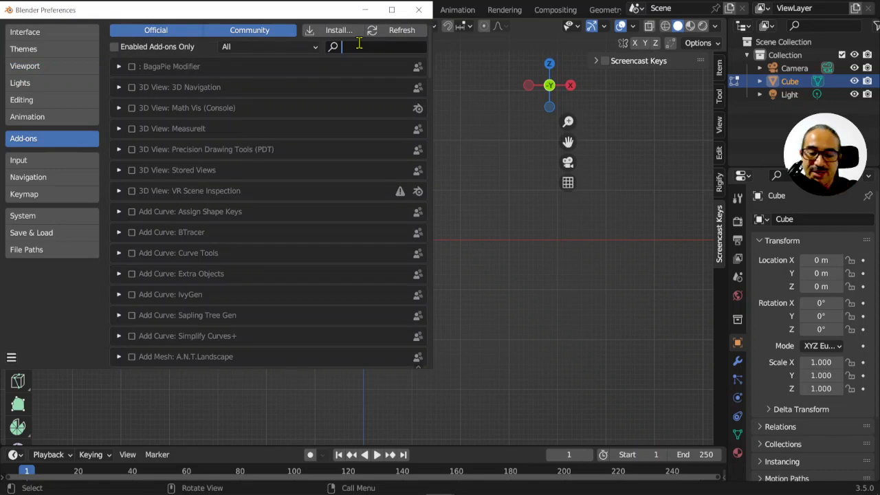
{"action": "type", "text": "edit"}
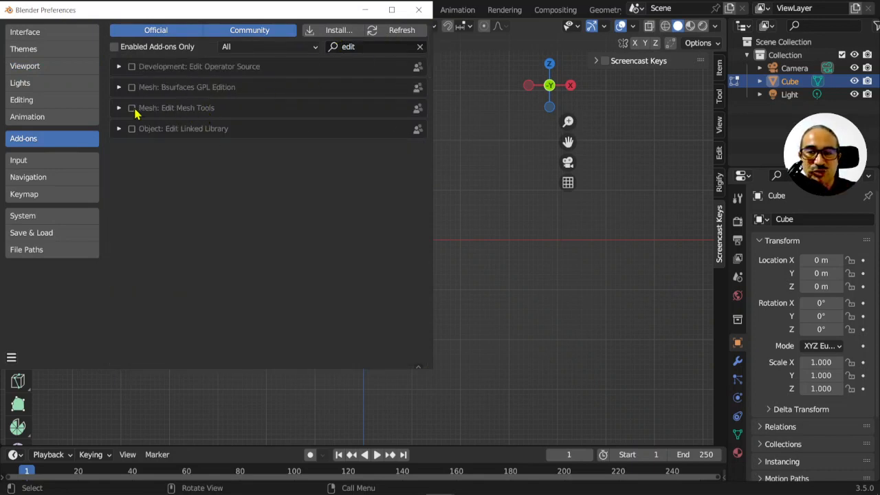
- Search the add-ons for "mir" and "loop" to check Auto Mirror and LoopTools, and close the preferences
{"action": "left_click", "coordinate": [328, 46]}
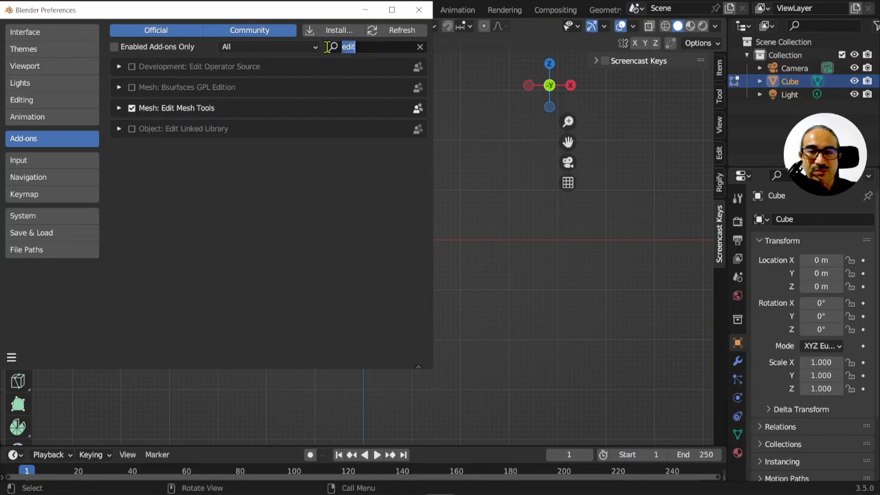
{"action": "type", "text": "mirc"}
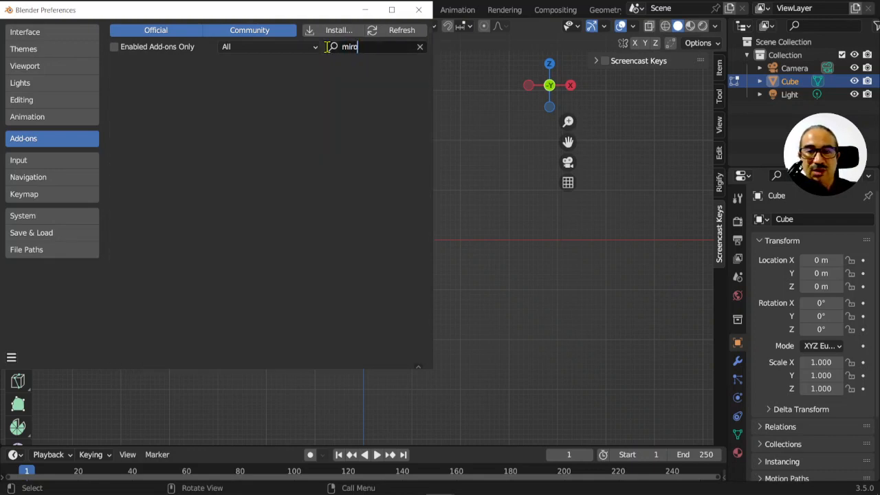
{"action": "key", "text": "BackSpace"}
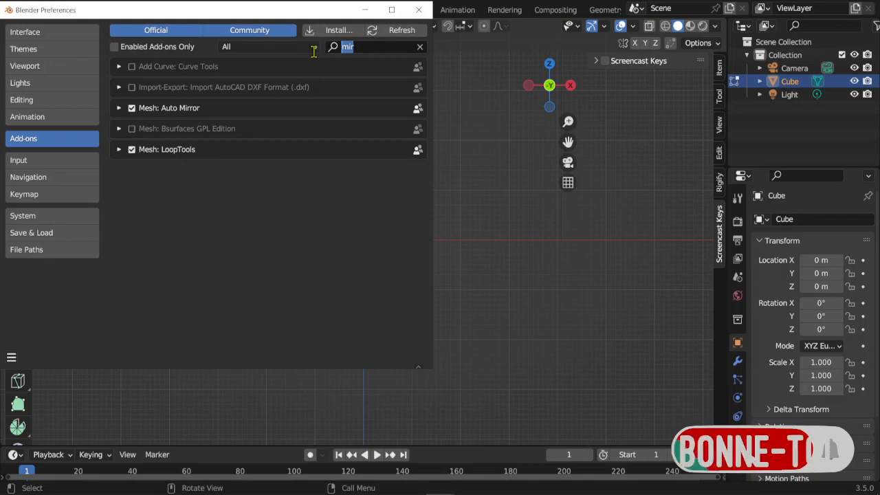
{"action": "type", "text": "loop"}
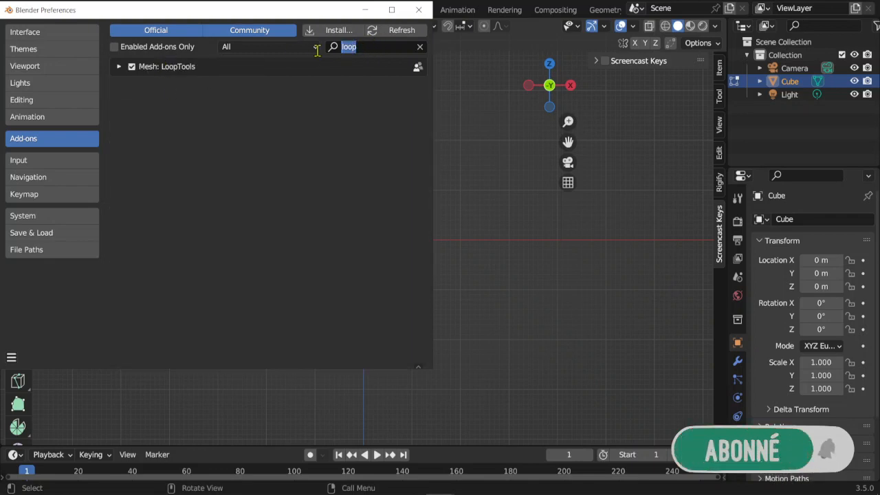
{"action": "type", "text": "mir"}
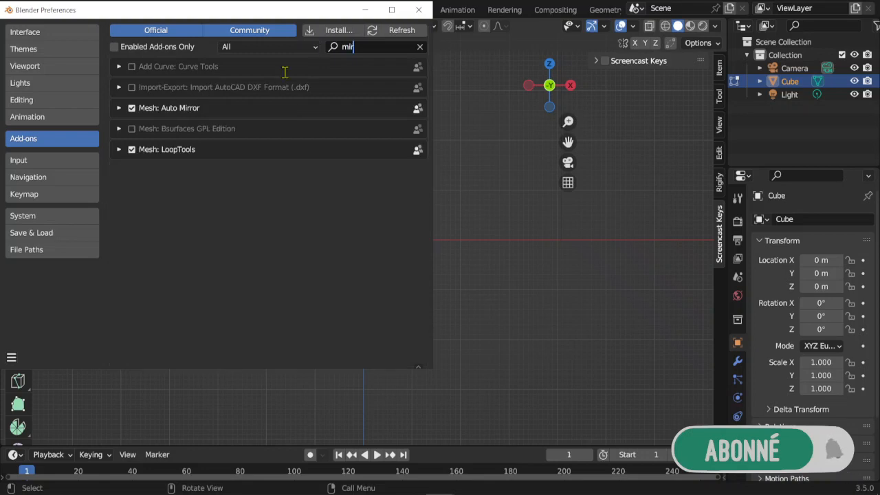
{"action": "left_click", "coordinate": [419, 10]}
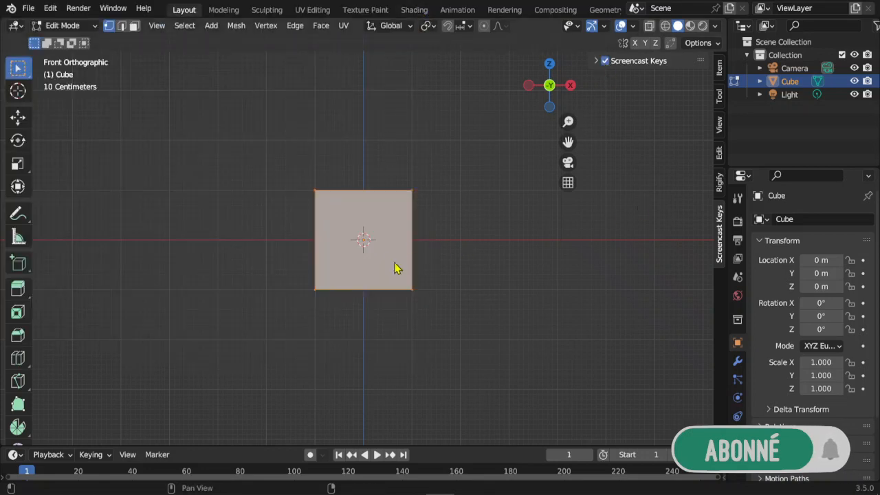
- Show the sidebar's Edit tools, review the LoopTools commands, and leave the Auto Mirror options expanded
{"action": "middle_click_drag", "start_coordinate": [395, 268], "coordinate": [445, 203]}
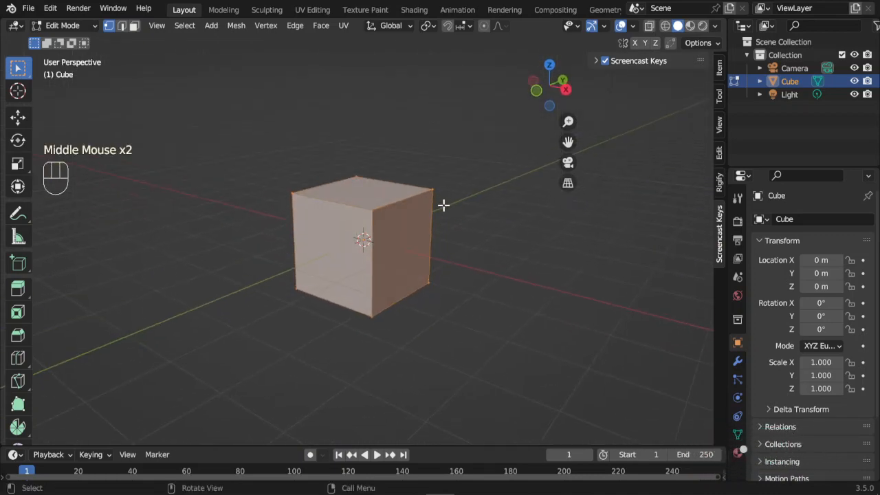
{"action": "key", "text": "n"}
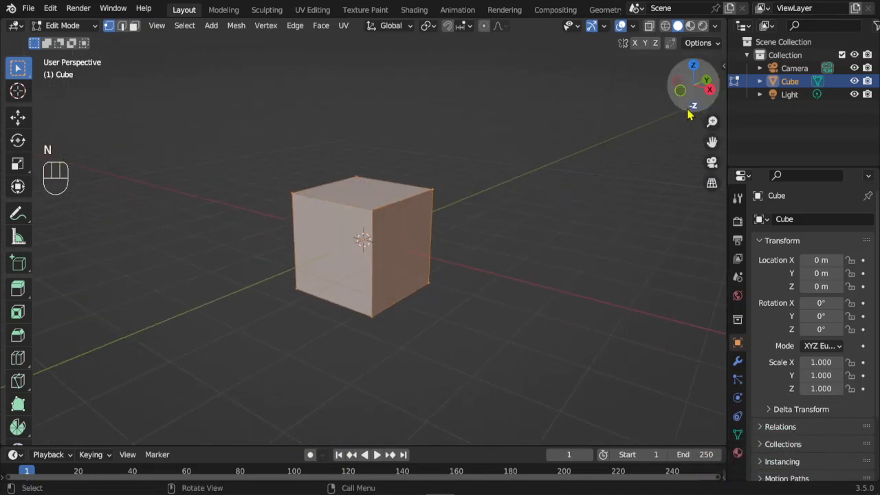
{"action": "key", "text": "n"}
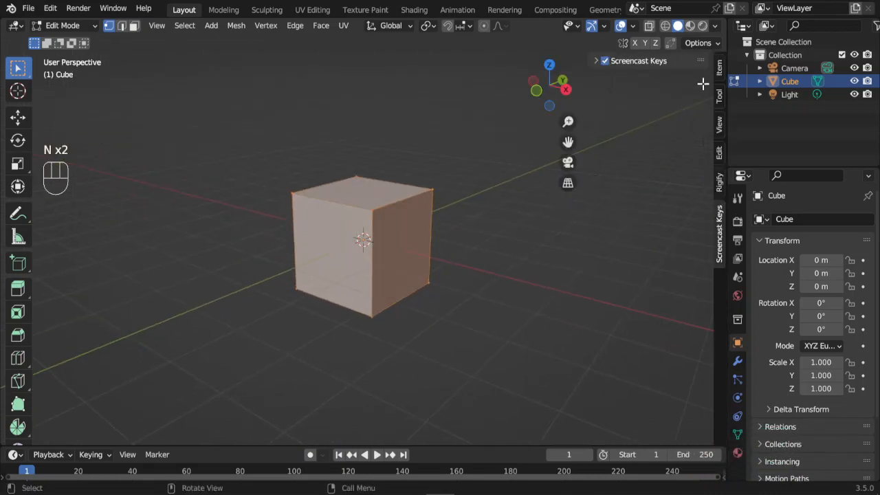
{"action": "left_click", "coordinate": [719, 153]}
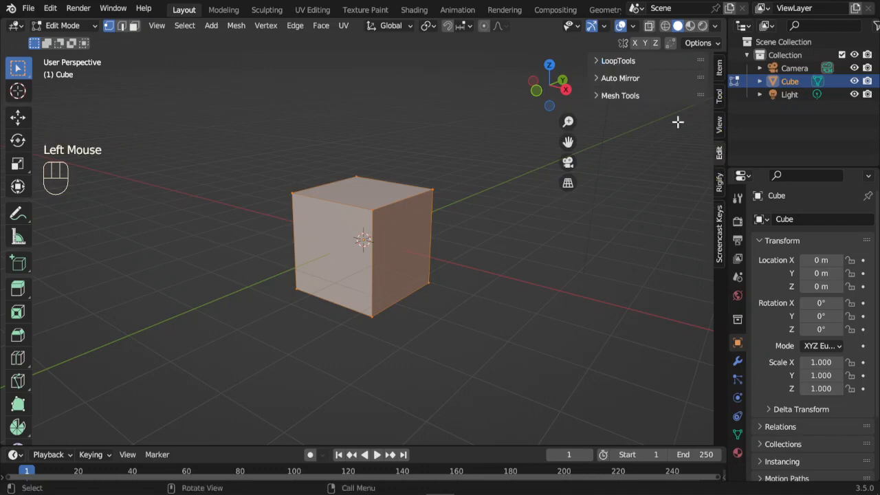
{"action": "left_click", "coordinate": [597, 62]}
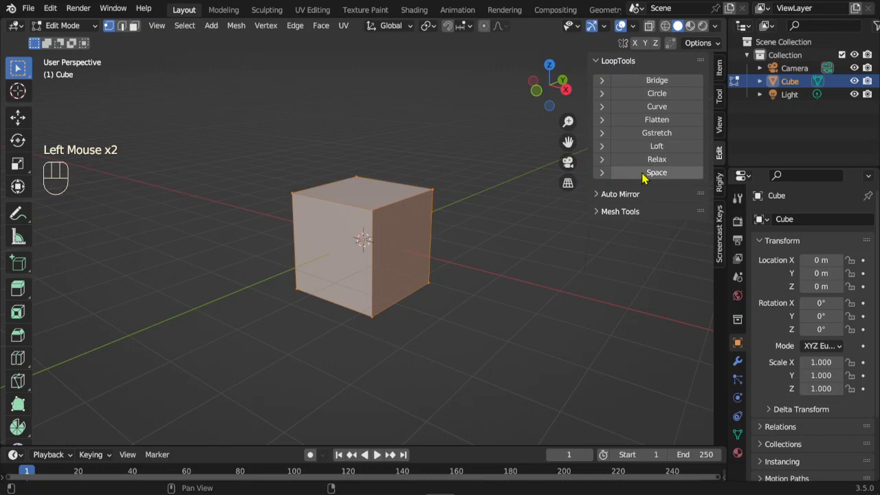
{"action": "left_click", "coordinate": [596, 61]}
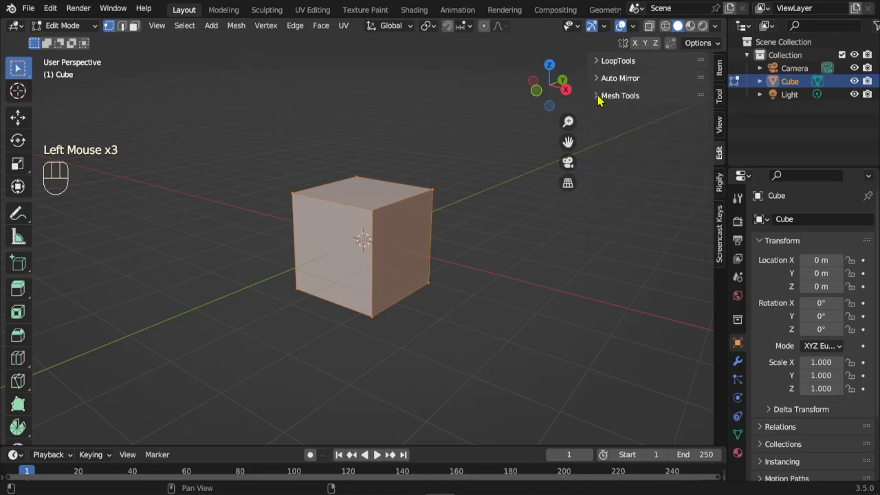
{"action": "left_click", "coordinate": [597, 79]}
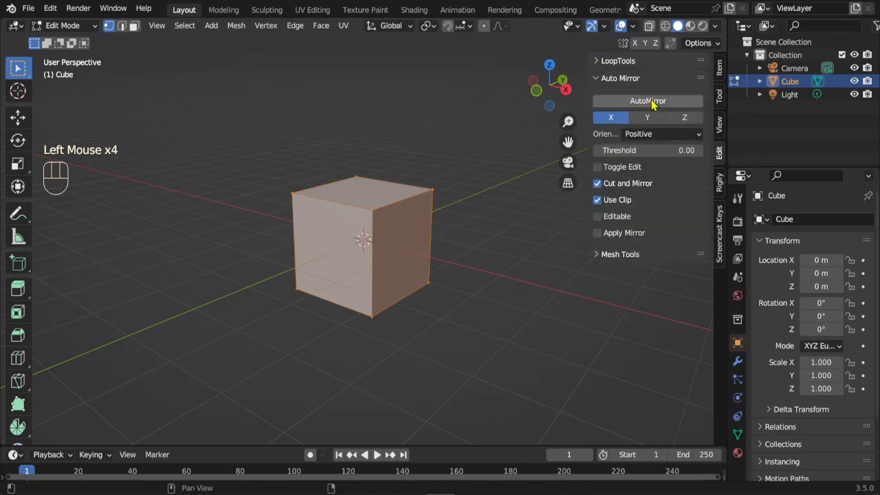
- Switch to face selection and select the cube's top face
{"action": "middle_click_drag", "start_coordinate": [528, 209], "coordinate": [346, 327]}
{"action": "left_click", "coordinate": [134, 26]}
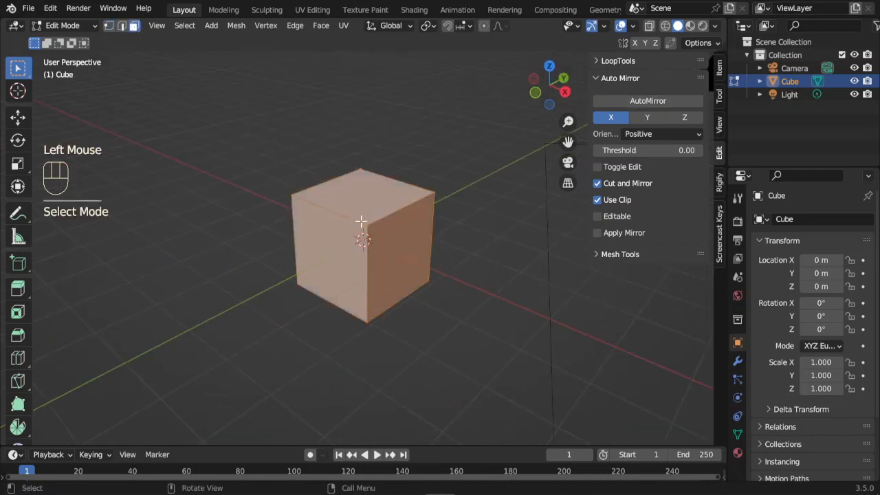
{"action": "left_click", "coordinate": [417, 229]}
{"action": "middle_click_drag", "start_coordinate": [416, 230], "coordinate": [369, 240]}
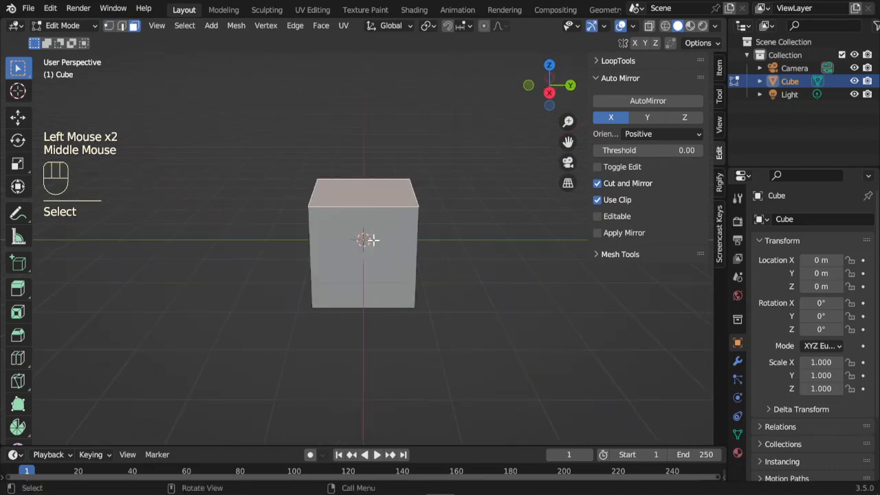
- Extrude the cube's top face straight up by slightly less than the cube's height to start the dinosaur's body
{"action": "key", "text": "KP_3"}
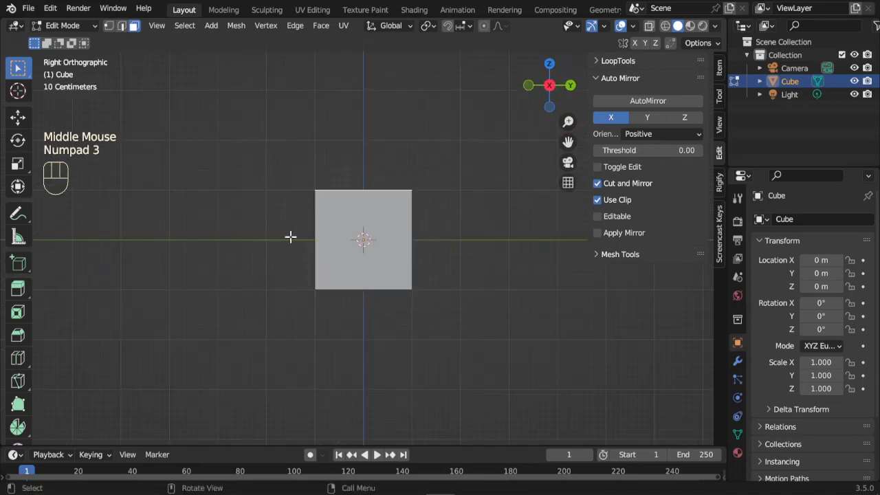
{"action": "middle_click_drag", "start_coordinate": [290, 236], "coordinate": [394, 173]}
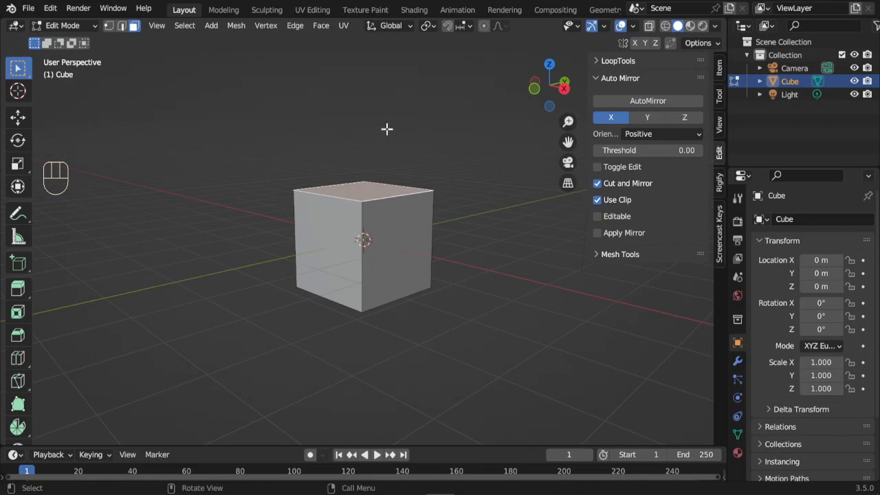
{"action": "scroll", "coordinate": [420, 261], "scroll_direction": "down", "scroll_amount": 2}
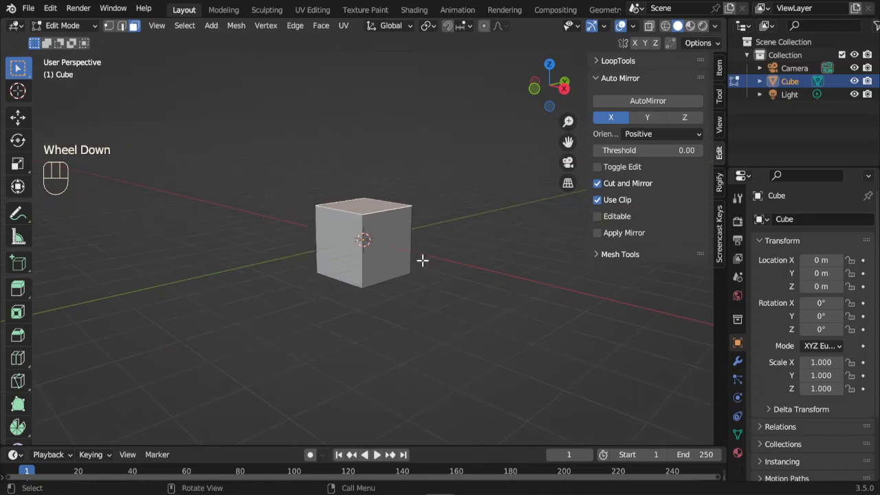
{"action": "middle_click_drag", "start_coordinate": [422, 257], "coordinate": [400, 255]}
{"action": "key", "text": "e"}
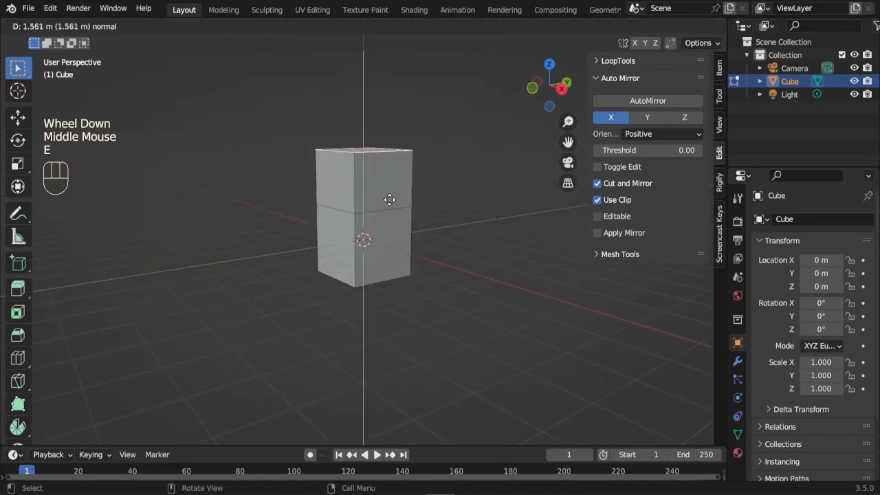
{"action": "left_click", "coordinate": [387, 191]}
- Extrude the top face upward again by about 2 m to add a third body segment
{"action": "key", "text": "KP_3"}
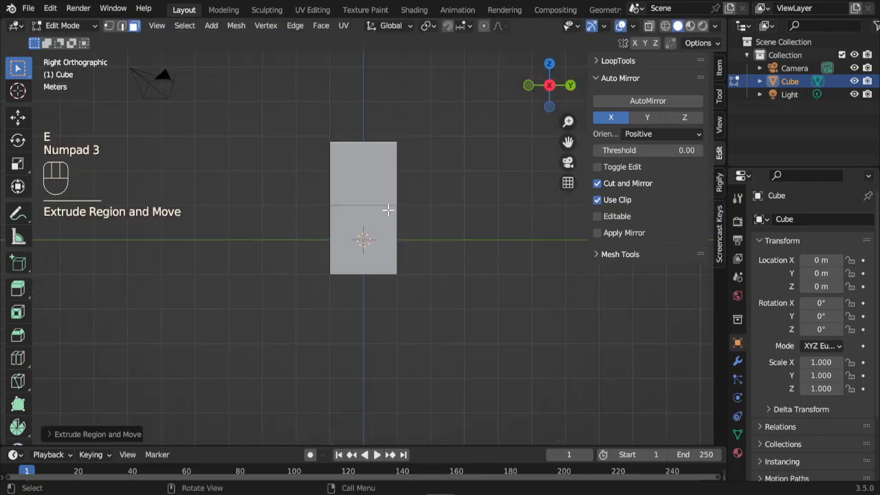
{"action": "scroll", "coordinate": [429, 219], "scroll_direction": "down", "scroll_amount": 2}
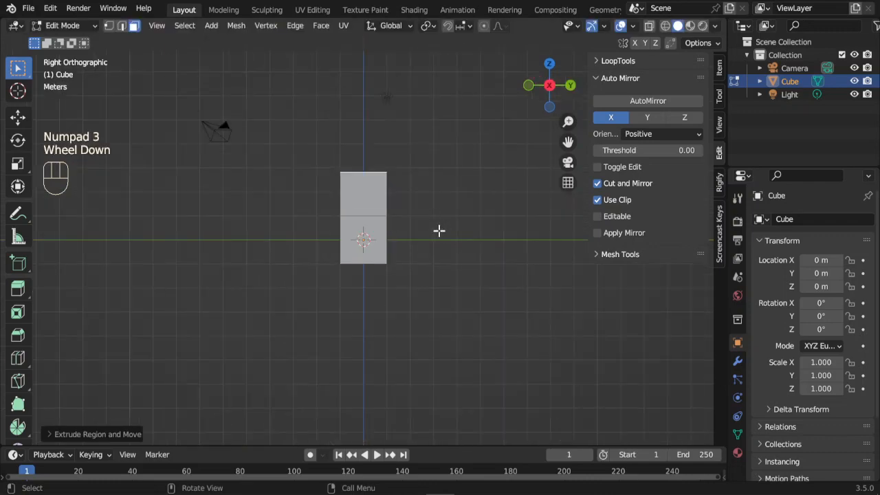
{"action": "key", "text": "e"}
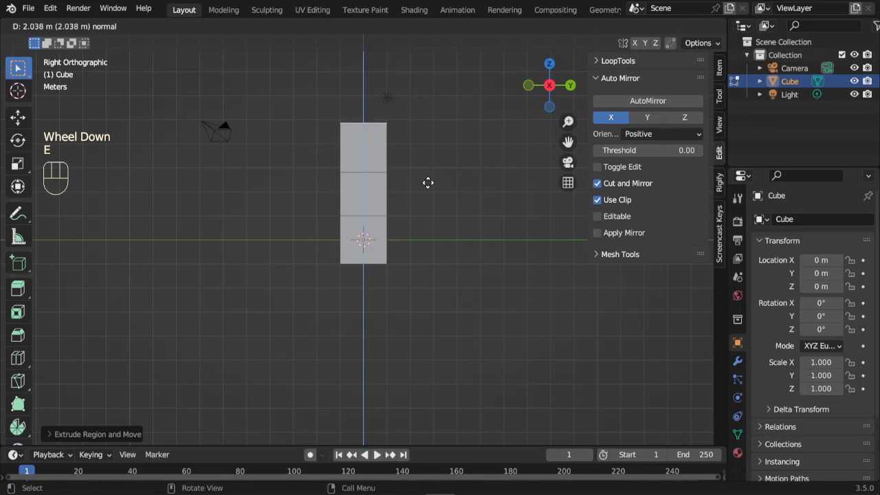
{"action": "left_click", "coordinate": [426, 180]}
{"action": "middle_click_drag", "start_coordinate": [427, 180], "coordinate": [403, 237]}
{"action": "key", "text": "KP_3"}
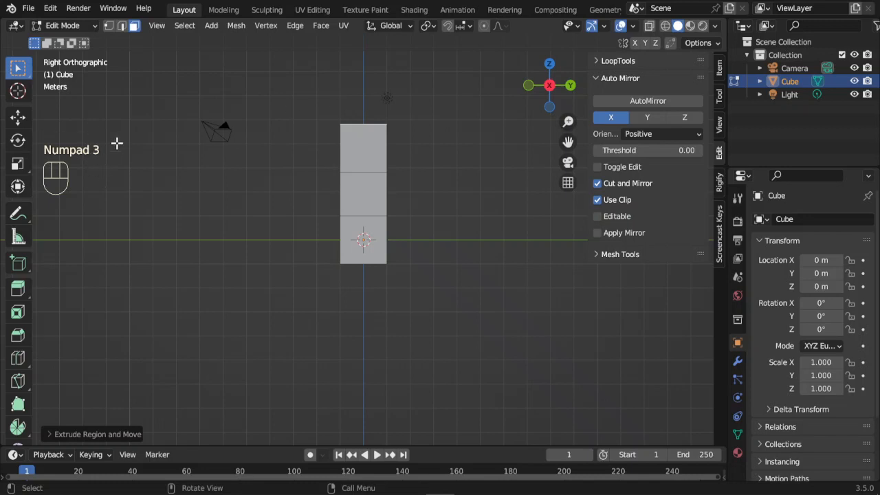
- In the right side view, rotate and move the top face so the upper segment leans toward negative Y
{"action": "key", "text": "r"}
{"action": "left_click", "coordinate": [443, 127]}
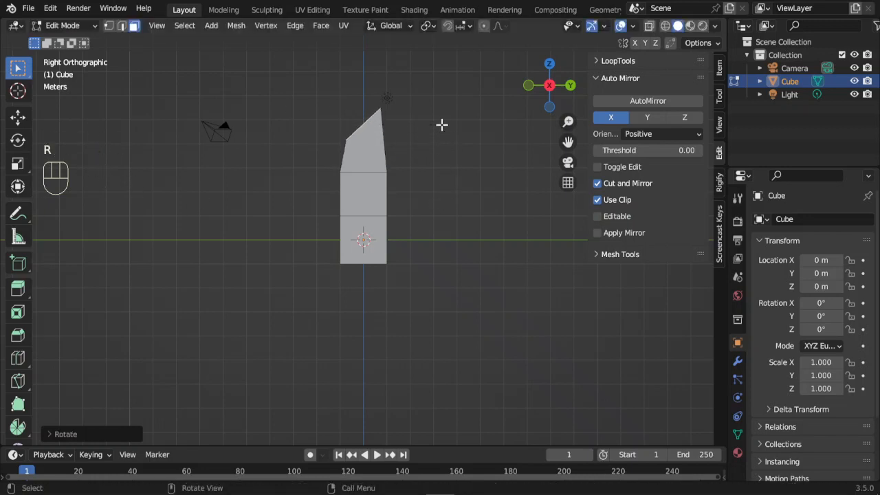
{"action": "key", "text": "g"}
{"action": "left_click", "coordinate": [422, 171]}
{"action": "key", "text": "r"}
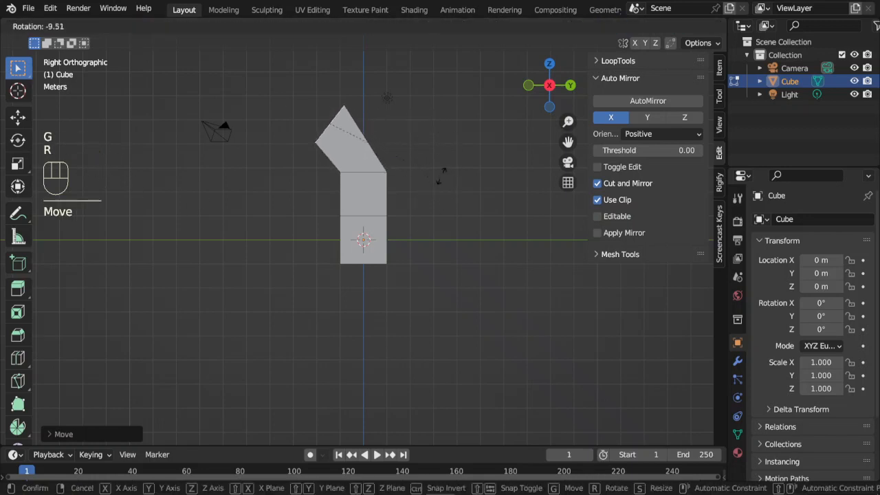
{"action": "left_click", "coordinate": [440, 150]}
{"action": "key", "text": "g"}
{"action": "left_click", "coordinate": [428, 151]}
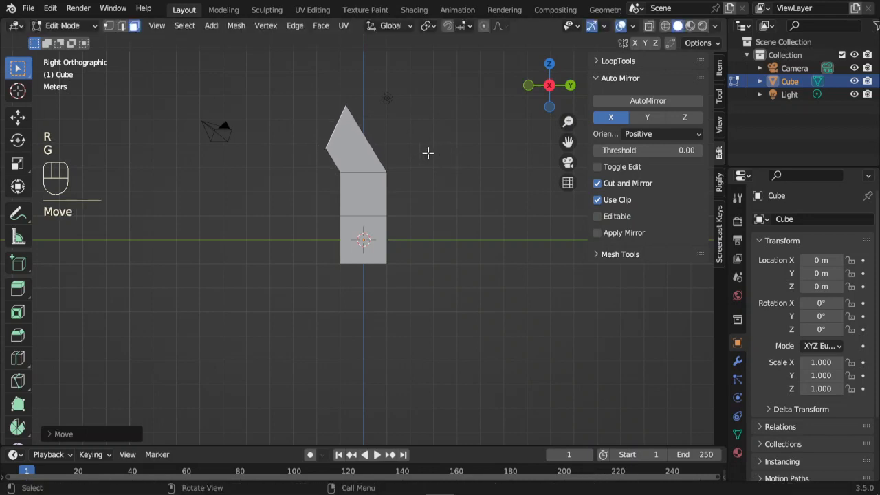
- Extrude the tilted end face outward by about 1.4 m for the head and scale it to about 0.66
{"action": "middle_click_drag", "start_coordinate": [428, 151], "coordinate": [389, 233], "text": "shift"}
{"action": "scroll", "coordinate": [422, 232], "scroll_direction": "up", "scroll_amount": 2}
{"action": "key", "text": "KP_3"}
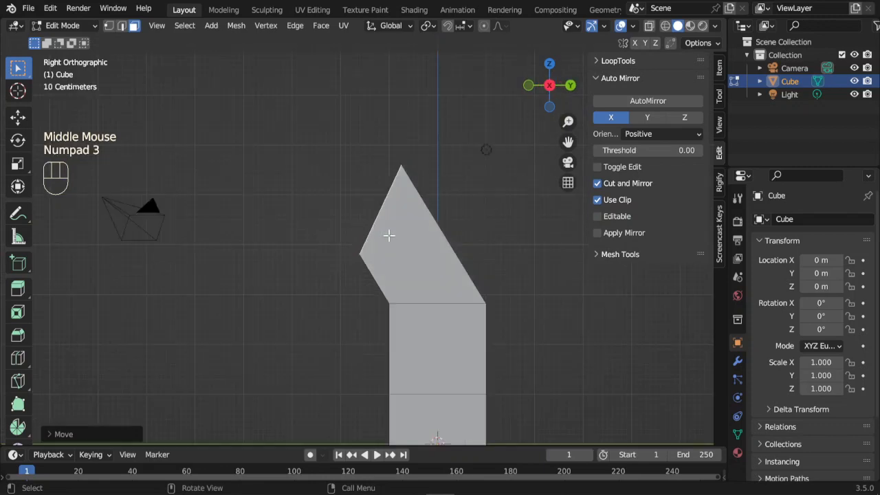
{"action": "key", "text": "e"}
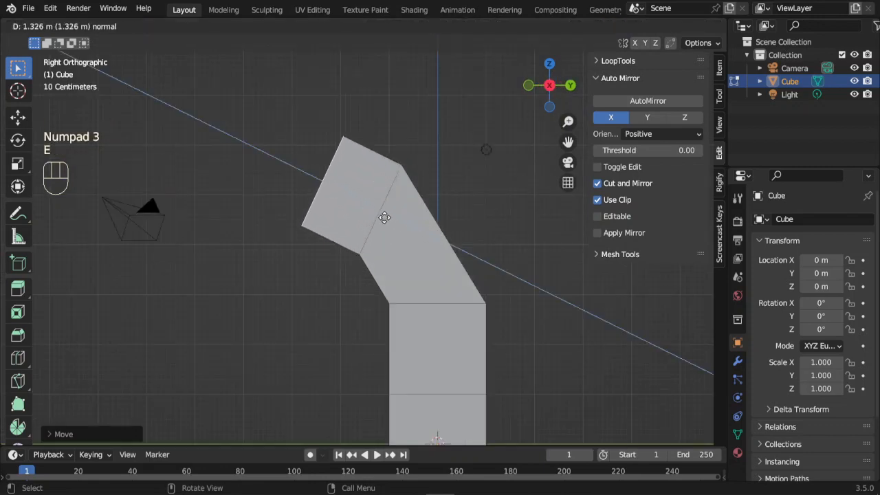
{"action": "left_click", "coordinate": [375, 209]}
{"action": "key", "text": "s"}
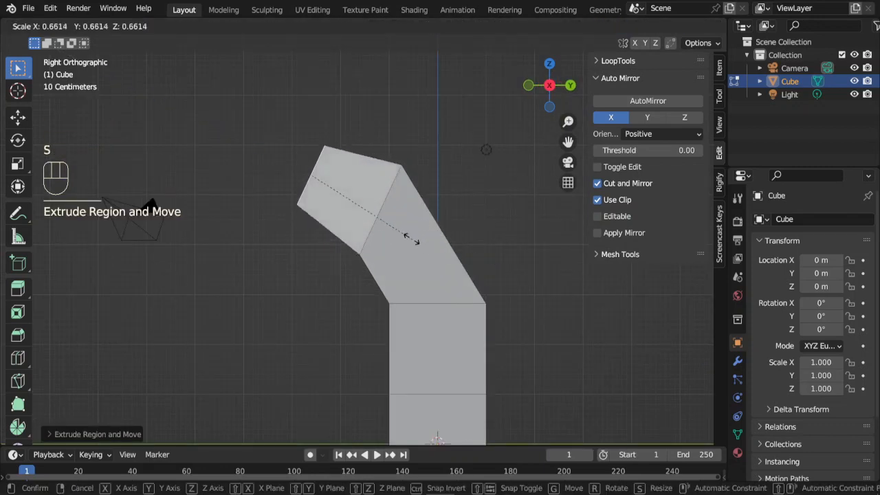
{"action": "left_click", "coordinate": [409, 239]}
- Rotate the head's end face to near vertical and lower it by about 0.6 m so the head points forward
{"action": "key", "text": "r"}
{"action": "left_click", "coordinate": [440, 234]}
{"action": "key", "text": "g"}
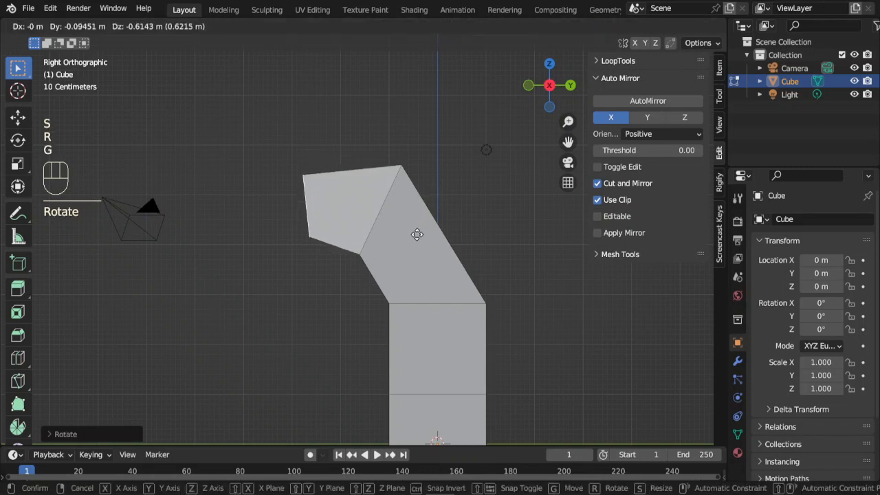
{"action": "left_click", "coordinate": [415, 236]}
- Examine the bent body from below, the front and the side, picking its bottom face and the lower side faces
{"action": "middle_click_drag", "start_coordinate": [414, 236], "coordinate": [383, 197]}
{"action": "scroll", "coordinate": [435, 334], "scroll_direction": "down", "scroll_amount": 2}
{"action": "scroll", "coordinate": [354, 264], "scroll_direction": "up", "scroll_amount": 2}
{"action": "left_click", "coordinate": [371, 240]}
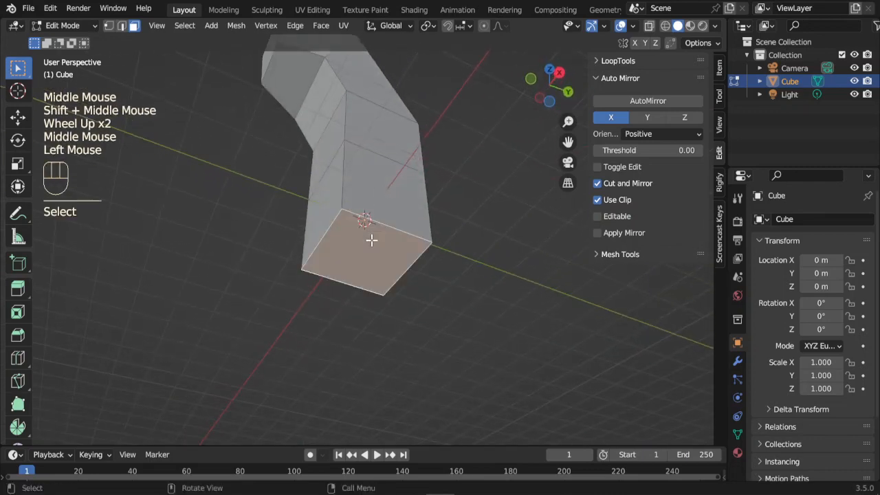
{"action": "middle_click_drag", "start_coordinate": [372, 240], "coordinate": [460, 291]}
{"action": "scroll", "coordinate": [460, 291], "scroll_direction": "down", "scroll_amount": 3}
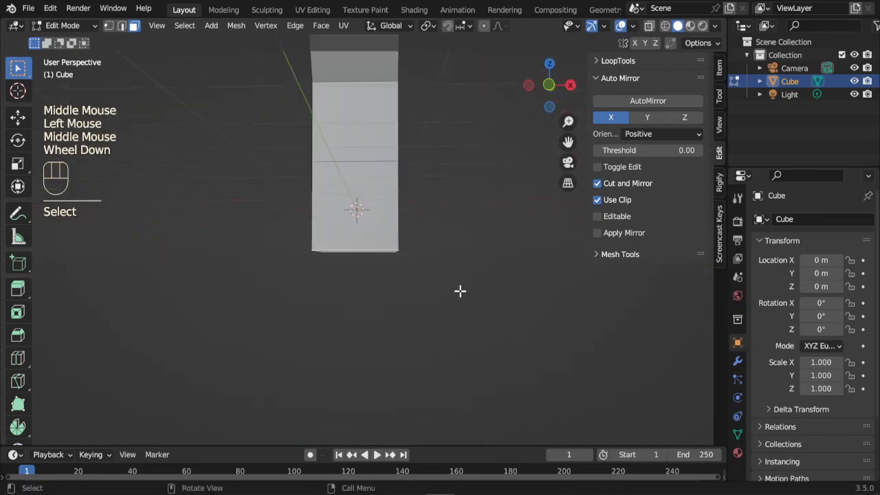
{"action": "middle_click_drag", "start_coordinate": [433, 200], "coordinate": [421, 227], "text": "shift"}
{"action": "middle_click_drag", "start_coordinate": [421, 227], "coordinate": [364, 243]}
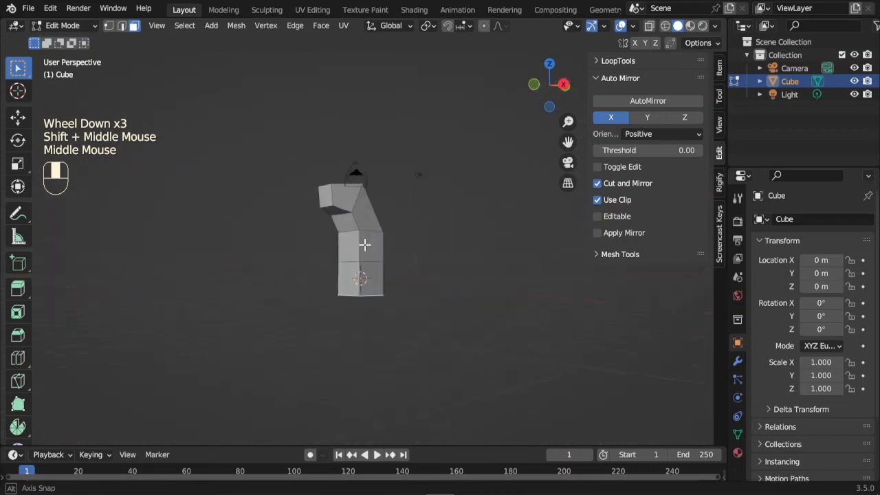
{"action": "scroll", "coordinate": [377, 292], "scroll_direction": "up", "scroll_amount": 2}
{"action": "middle_click_drag", "start_coordinate": [378, 292], "coordinate": [403, 322]}
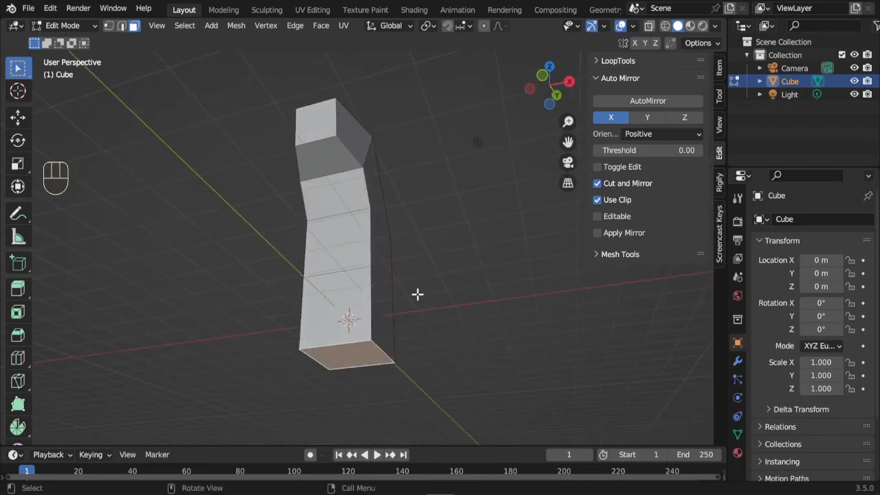
{"action": "middle_click_drag", "start_coordinate": [417, 294], "coordinate": [421, 326]}
{"action": "left_click", "coordinate": [381, 326]}
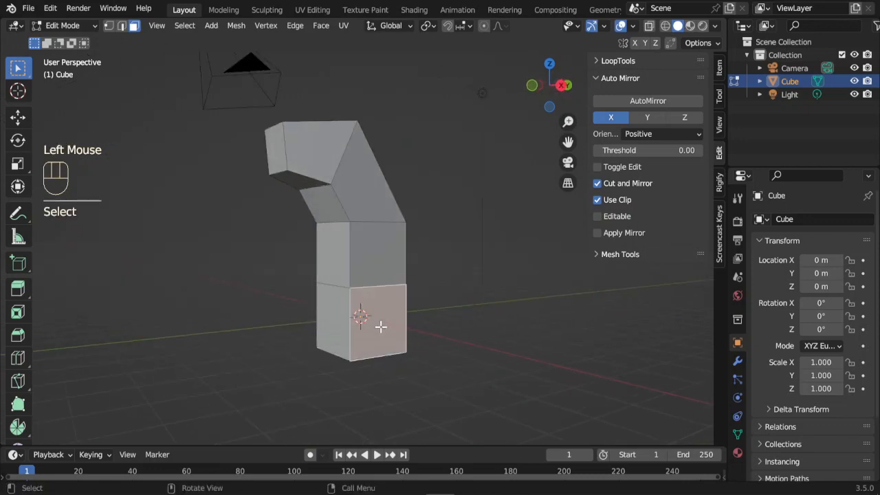
{"action": "left_click", "coordinate": [381, 239]}
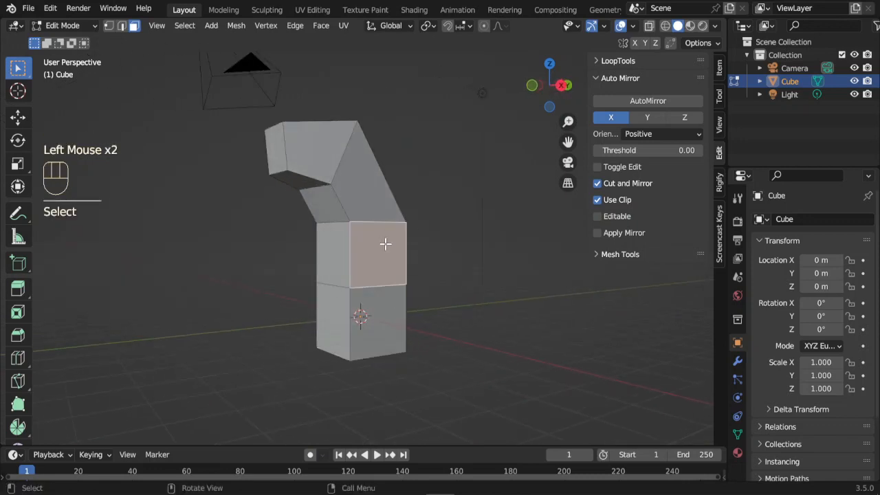
- Apply AutoMirror to the body on the X axis with Positive orientation, Cut and Mirror, and Use Clip
{"action": "middle_click_drag", "start_coordinate": [431, 242], "coordinate": [354, 265]}
{"action": "scroll", "coordinate": [369, 255], "scroll_direction": "up", "scroll_amount": 2}
{"action": "scroll", "coordinate": [385, 254], "scroll_direction": "down", "scroll_amount": 2}
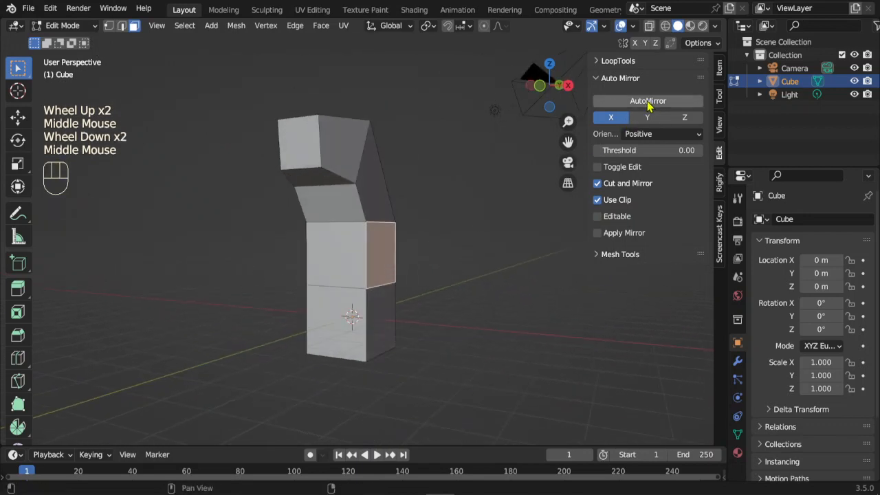
{"action": "left_click", "coordinate": [648, 101]}
{"action": "middle_click_drag", "start_coordinate": [459, 256], "coordinate": [443, 250]}
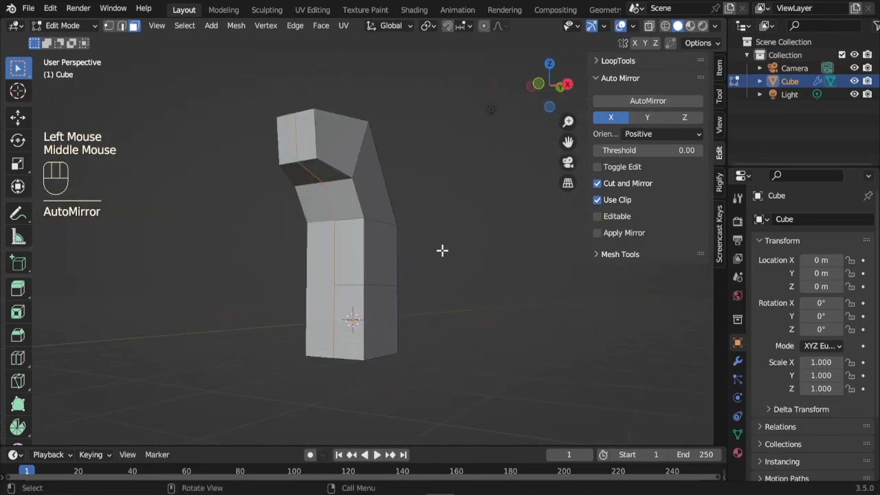
{"action": "middle_click_drag", "start_coordinate": [303, 206], "coordinate": [478, 227]}
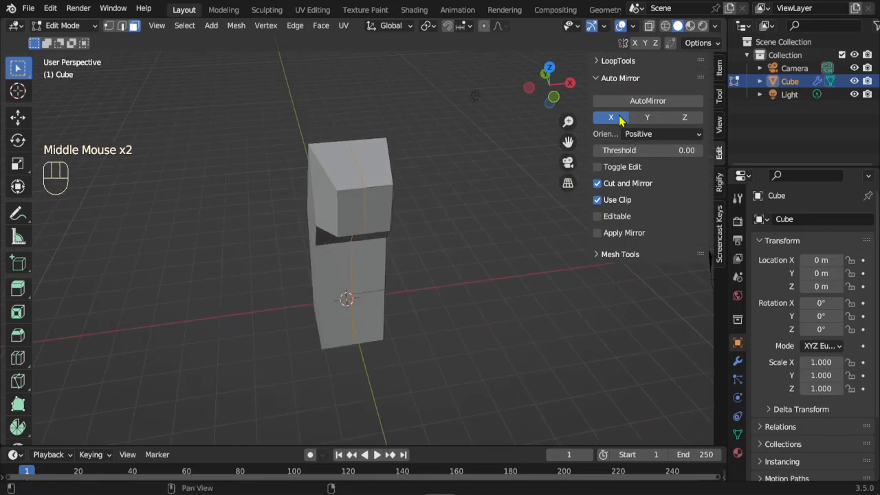
- Show the body's Mirror modifier settings and enlarge the properties area so they are fully readable
{"action": "left_click", "coordinate": [737, 362]}
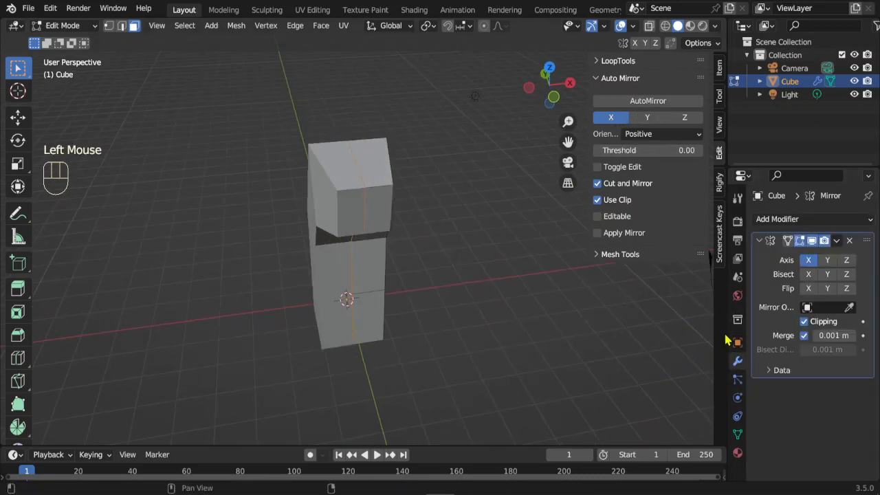
{"action": "left_click_drag", "start_coordinate": [725, 319], "coordinate": [639, 316]}
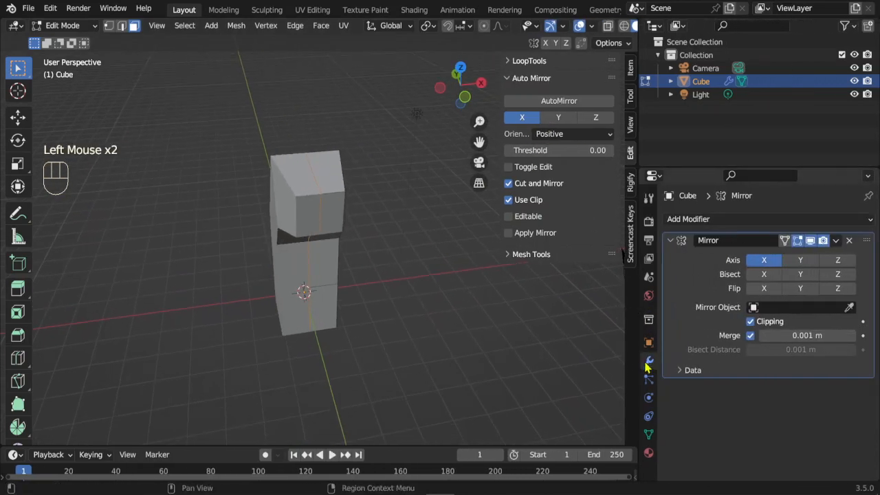
{"action": "left_click_drag", "start_coordinate": [712, 167], "coordinate": [709, 124]}
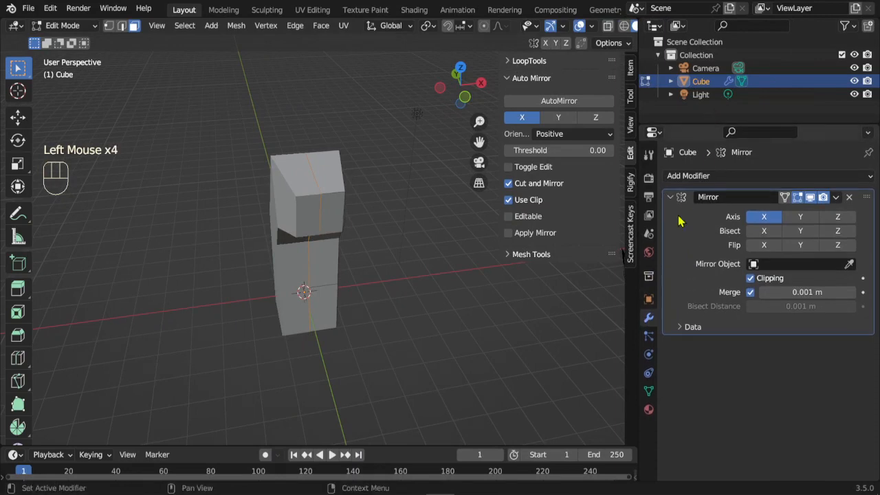
{"action": "middle_click_drag", "start_coordinate": [383, 320], "coordinate": [318, 293]}
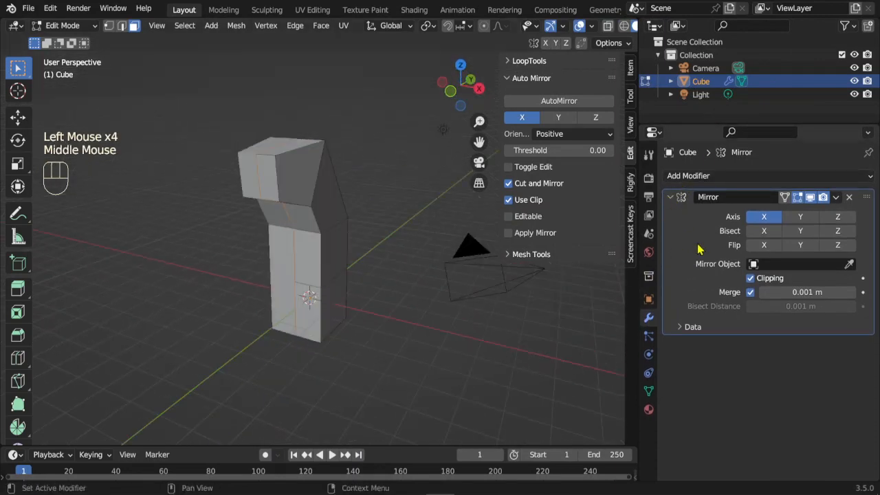
- Turn the Mirror modifier's edit mode and viewport display off to inspect the half mesh, and turn both back on
{"action": "left_click", "coordinate": [798, 198]}
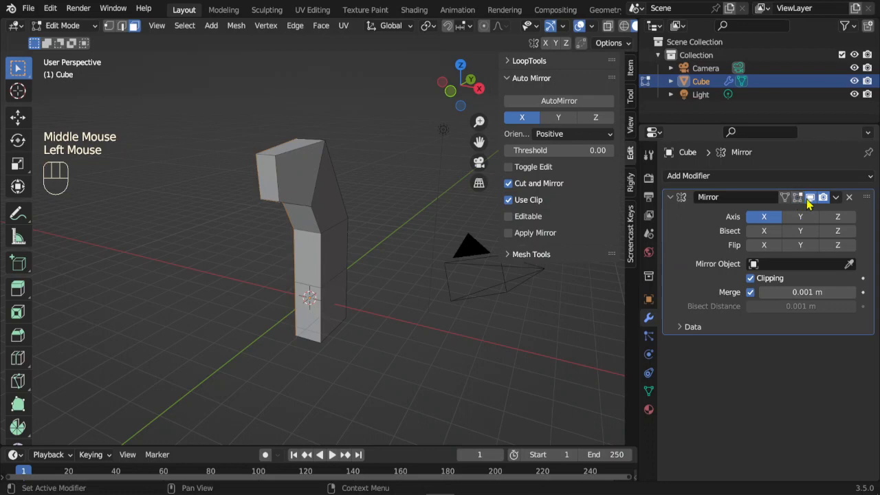
{"action": "middle_click_drag", "start_coordinate": [260, 279], "coordinate": [348, 227]}
{"action": "scroll", "coordinate": [282, 195], "scroll_direction": "down", "scroll_amount": 1}
{"action": "scroll", "coordinate": [303, 188], "scroll_direction": "up", "scroll_amount": 2}
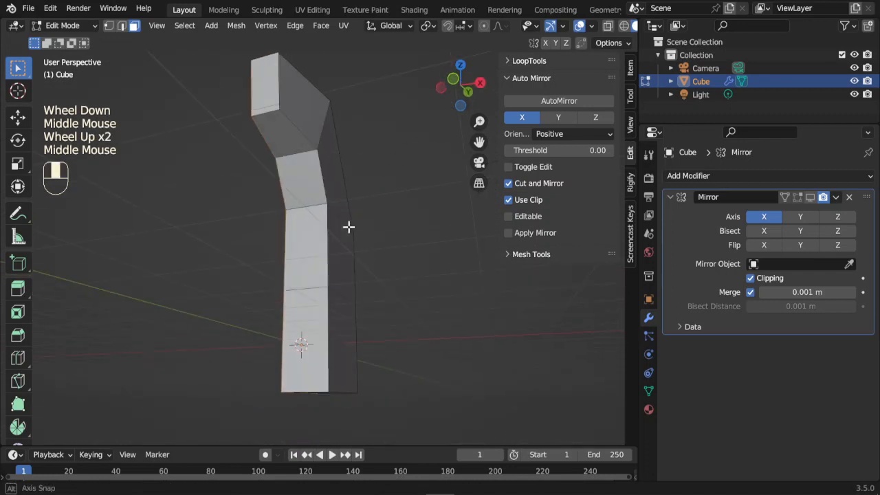
{"action": "left_click", "coordinate": [797, 197]}
{"action": "scroll", "coordinate": [275, 269], "scroll_direction": "down", "scroll_amount": 1}
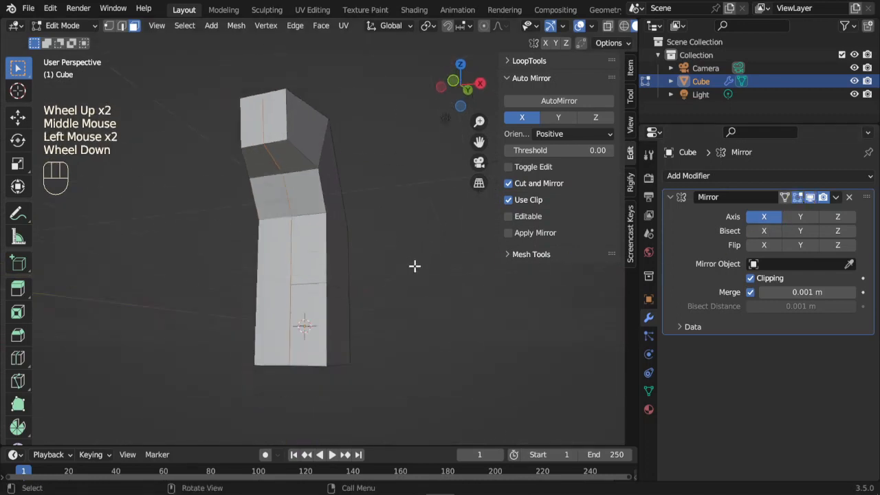
{"action": "middle_click_drag", "start_coordinate": [275, 269], "coordinate": [276, 292]}
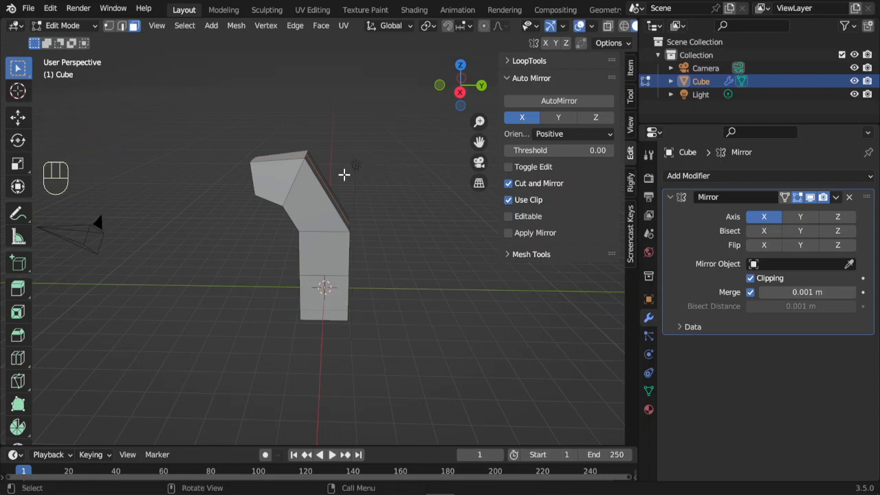
- Add a level 1 Subdivision modifier to the body in Object Mode and return to Edit Mode
{"action": "left_click", "coordinate": [78, 26]}
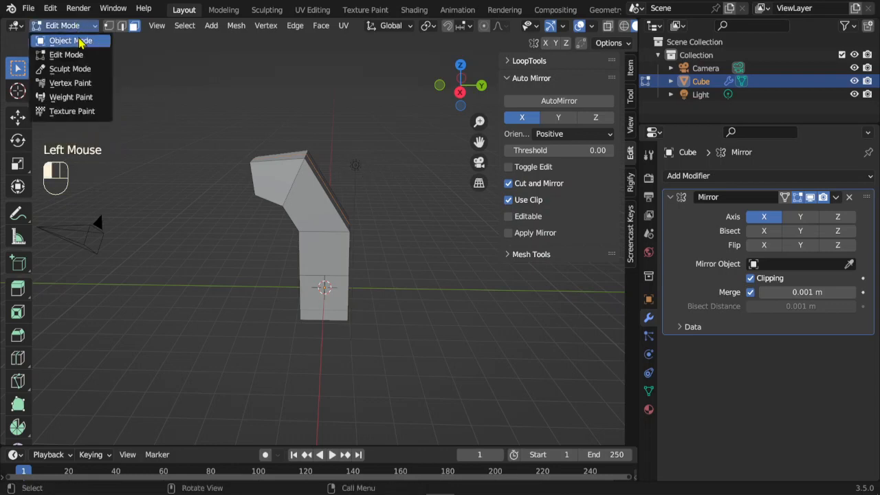
{"action": "left_click", "coordinate": [77, 41]}
{"action": "key", "text": "ctrl+1"}
{"action": "scroll", "coordinate": [385, 220], "scroll_direction": "up", "scroll_amount": 3}
{"action": "middle_click_drag", "start_coordinate": [385, 220], "coordinate": [313, 266]}
{"action": "scroll", "coordinate": [316, 271], "scroll_direction": "up", "scroll_amount": 1}
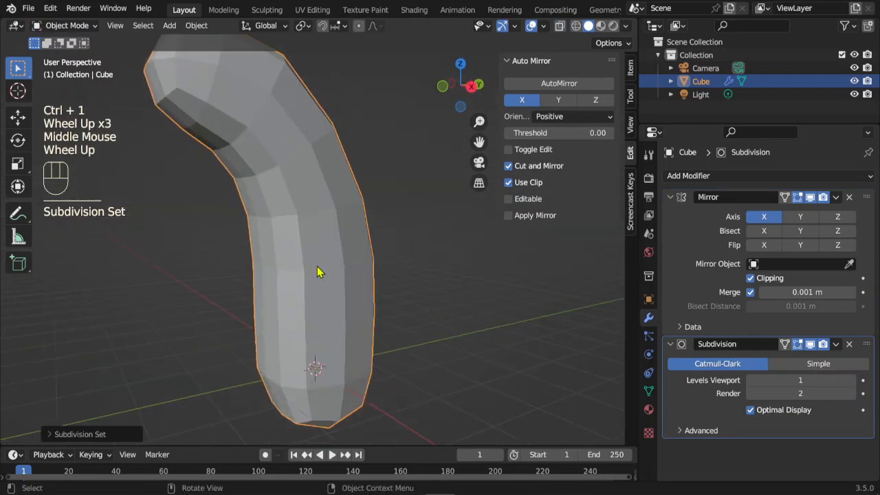
{"action": "key", "text": "Tab"}
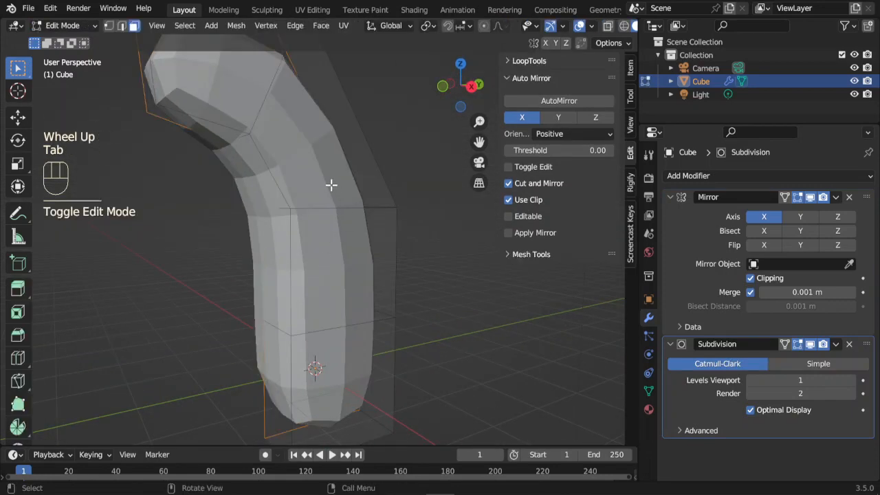
- Extrude the torso's side face in place and scale the new face down to about 0.3 for an arm base
{"action": "scroll", "coordinate": [331, 184], "scroll_direction": "down", "scroll_amount": 1}
{"action": "middle_click_drag", "start_coordinate": [363, 261], "coordinate": [338, 242]}
{"action": "left_click", "coordinate": [338, 241]}
{"action": "scroll", "coordinate": [337, 334], "scroll_direction": "up", "scroll_amount": 2}
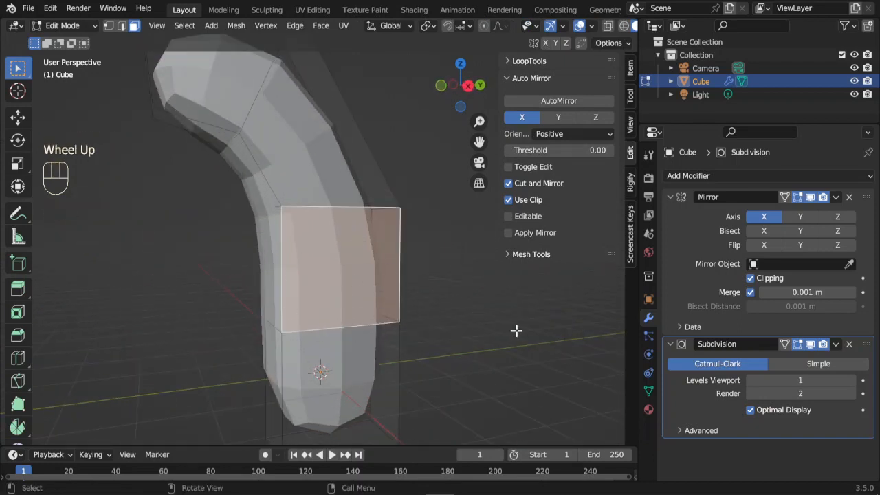
{"action": "key", "text": "e"}
{"action": "key", "text": "s"}
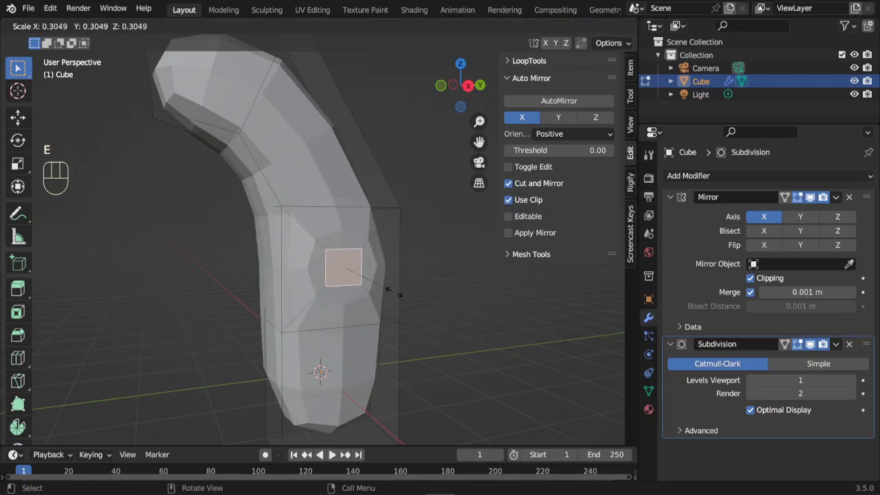
{"action": "left_click", "coordinate": [385, 286]}
- In front view, move the small arm-base face about 0.45 m upward and slightly outward
{"action": "middle_click_drag", "start_coordinate": [383, 284], "coordinate": [395, 321]}
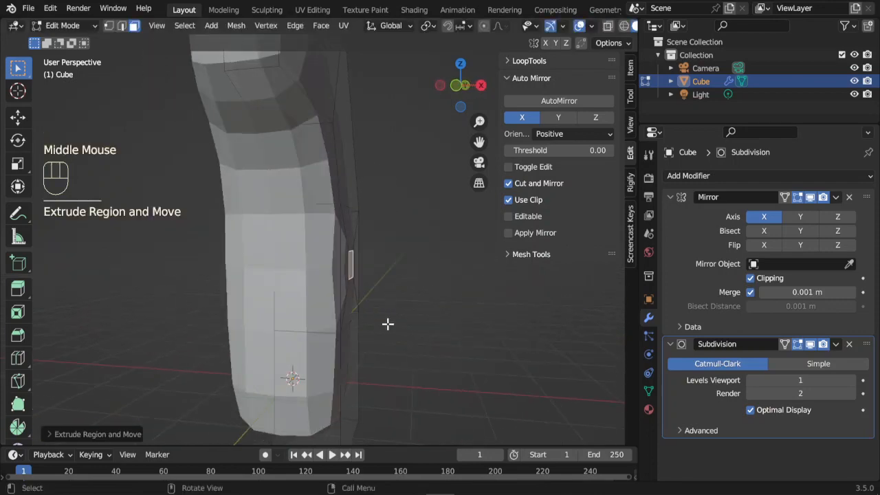
{"action": "key", "text": "KP_1"}
{"action": "key", "text": "g"}
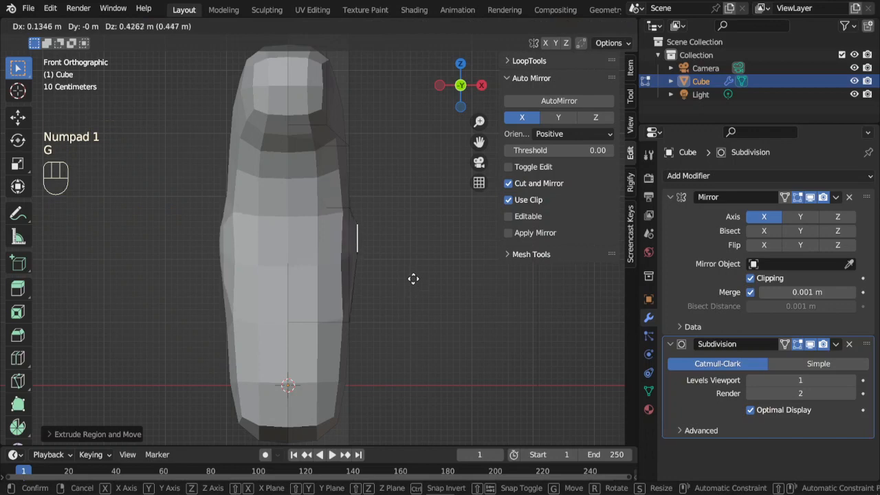
{"action": "left_click", "coordinate": [418, 276]}
- Extrude the arm-base face outward from the torso to form the arm
{"action": "middle_click_drag", "start_coordinate": [420, 270], "coordinate": [282, 284]}
{"action": "scroll", "coordinate": [358, 282], "scroll_direction": "up", "scroll_amount": 1}
{"action": "key", "text": "e"}
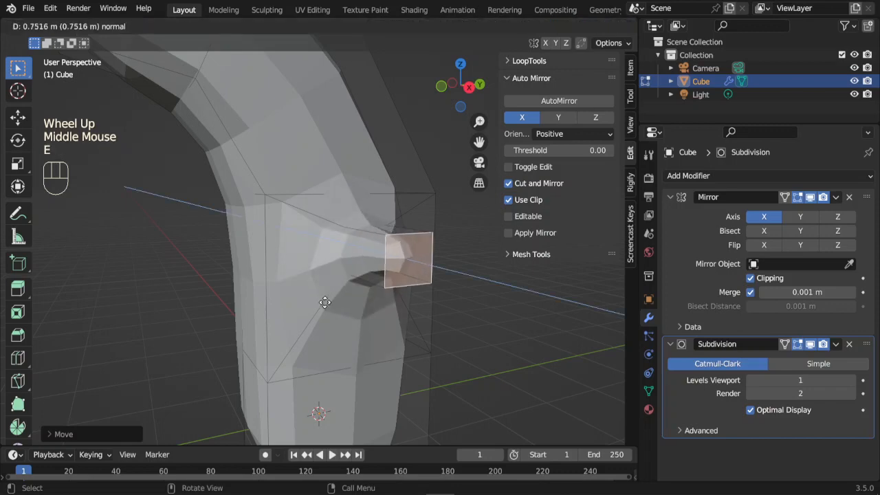
{"action": "left_click", "coordinate": [386, 327]}
{"action": "scroll", "coordinate": [377, 334], "scroll_direction": "down", "scroll_amount": 1}
- Extrude the side face of the lowest body section outward about 1 m to form the hip
{"action": "middle_click_drag", "start_coordinate": [378, 334], "coordinate": [307, 267]}
{"action": "left_click", "coordinate": [307, 245]}
{"action": "left_click", "coordinate": [294, 201]}
{"action": "middle_click_drag", "start_coordinate": [294, 202], "coordinate": [286, 310]}
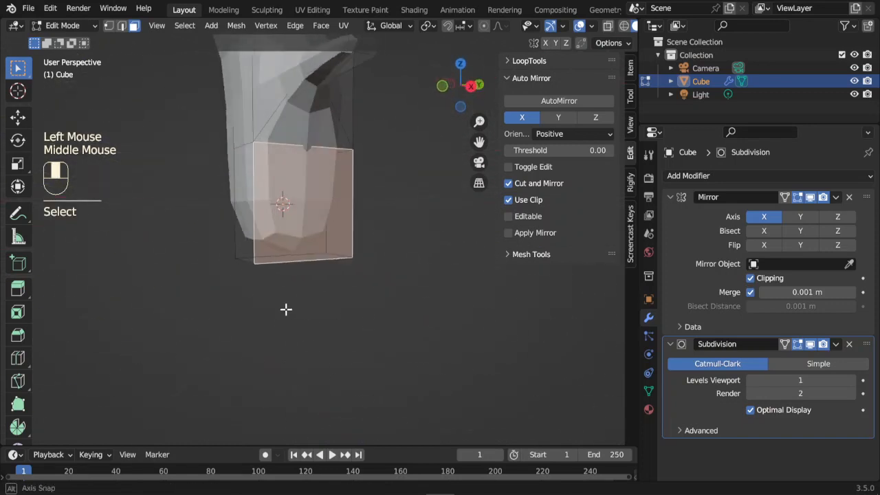
{"action": "middle_click_drag", "start_coordinate": [237, 322], "coordinate": [353, 315]}
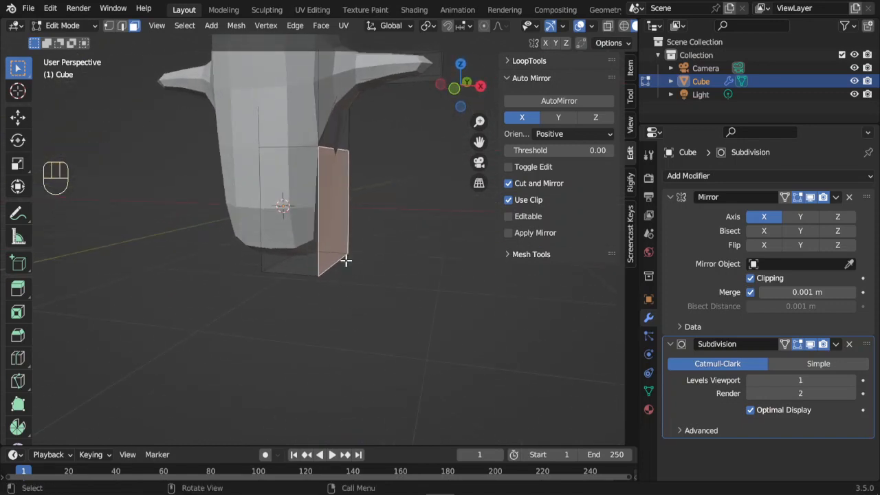
{"action": "key", "text": "e"}
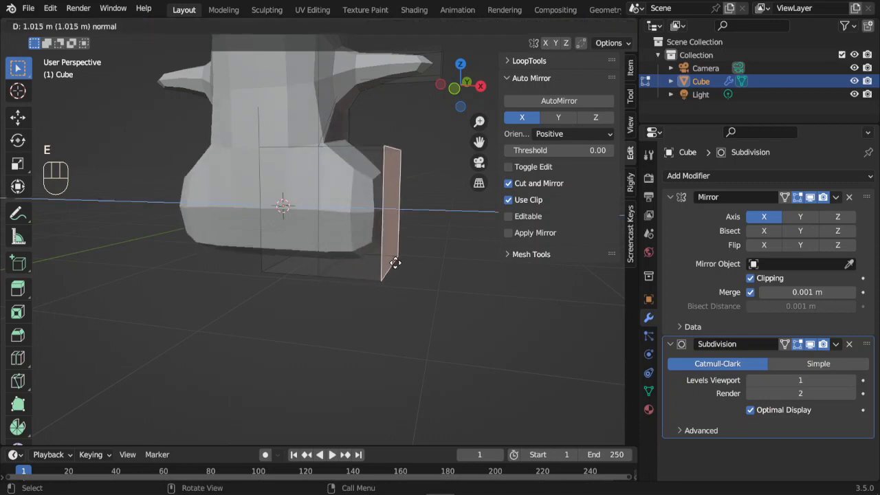
{"action": "left_click", "coordinate": [403, 266]}
- Extrude the hip's underside face downward about 2.1 m to form the leg
{"action": "middle_click_drag", "start_coordinate": [402, 265], "coordinate": [385, 273]}
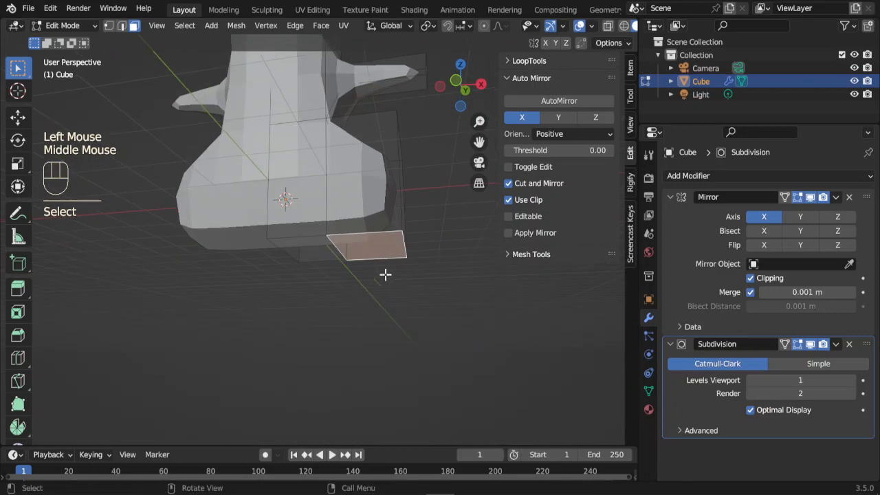
{"action": "key", "text": "e"}
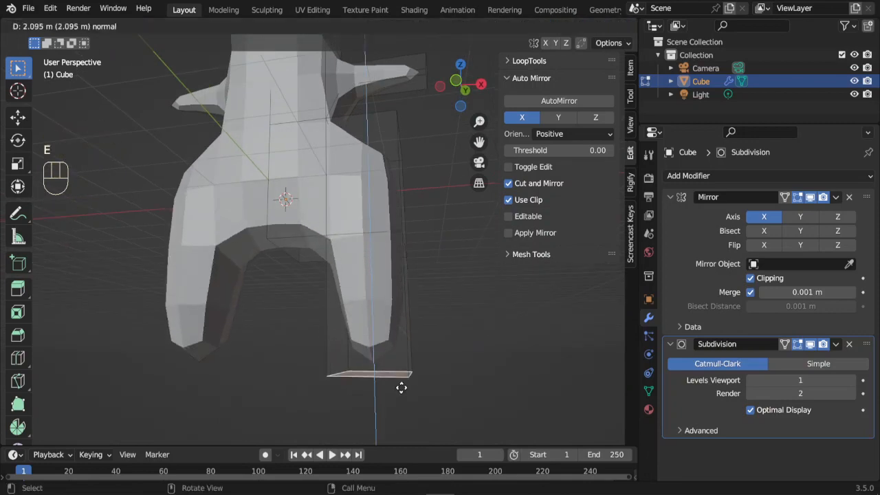
{"action": "left_click", "coordinate": [401, 385]}
- Scale the leg's bottom face along Y to about half its depth to taper the leg
{"action": "scroll", "coordinate": [400, 385], "scroll_direction": "up", "scroll_amount": 2}
{"action": "middle_click_drag", "start_coordinate": [400, 386], "coordinate": [356, 336]}
{"action": "scroll", "coordinate": [301, 348], "scroll_direction": "down", "scroll_amount": 1}
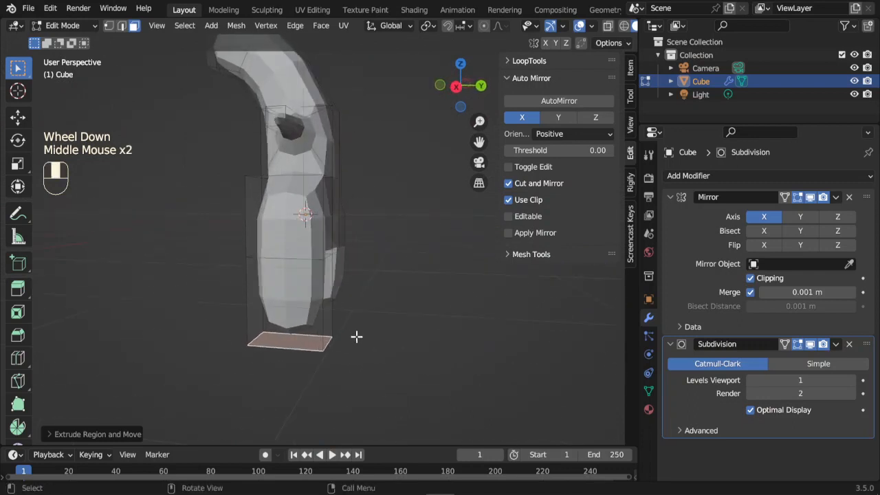
{"action": "key", "text": "s"}
{"action": "key", "text": "y"}
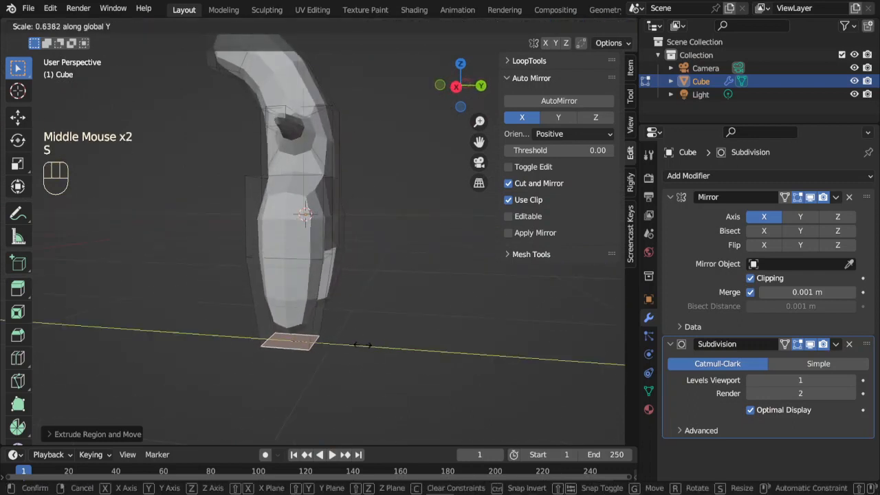
{"action": "left_click", "coordinate": [344, 342]}
{"action": "middle_click_drag", "start_coordinate": [344, 341], "coordinate": [364, 308]}
- In right view, move the back face of the lower body about 1 m backward and 0.5 m up
{"action": "left_click", "coordinate": [326, 246]}
{"action": "key", "text": "KP_3"}
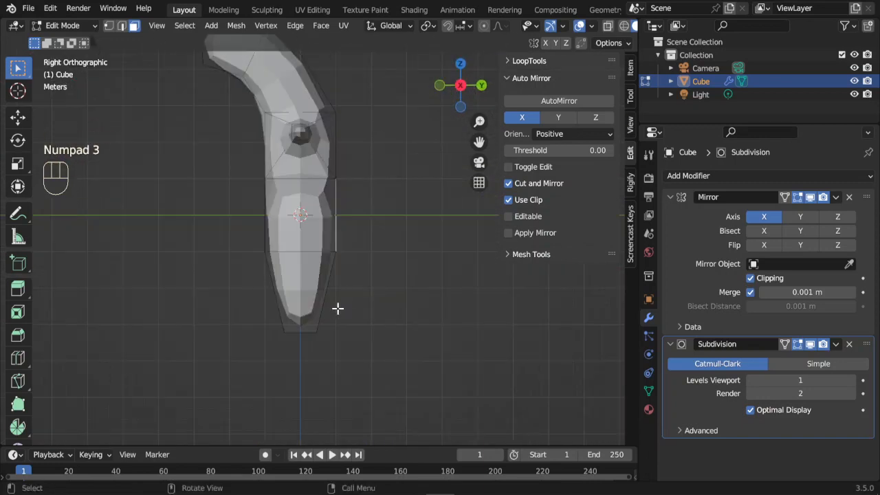
{"action": "key", "text": "g"}
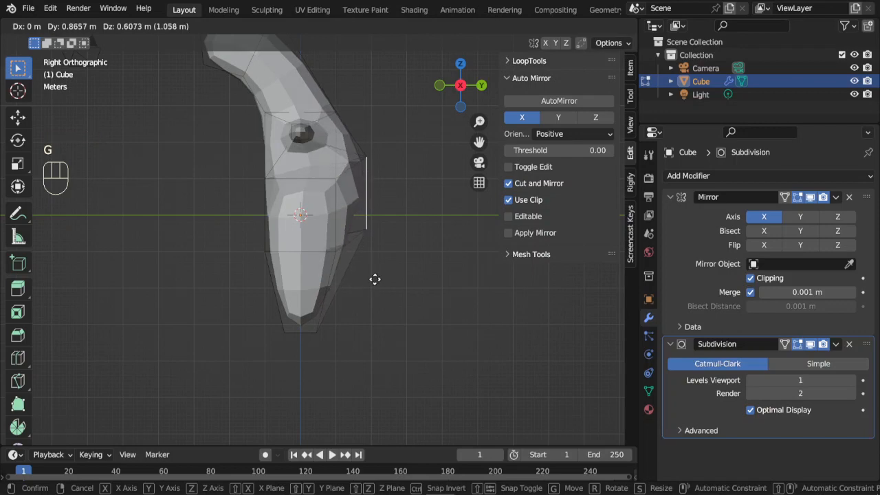
{"action": "left_click", "coordinate": [377, 281]}
{"action": "middle_click_drag", "start_coordinate": [377, 282], "coordinate": [269, 191]}
{"action": "middle_click_drag", "start_coordinate": [431, 198], "coordinate": [227, 217]}
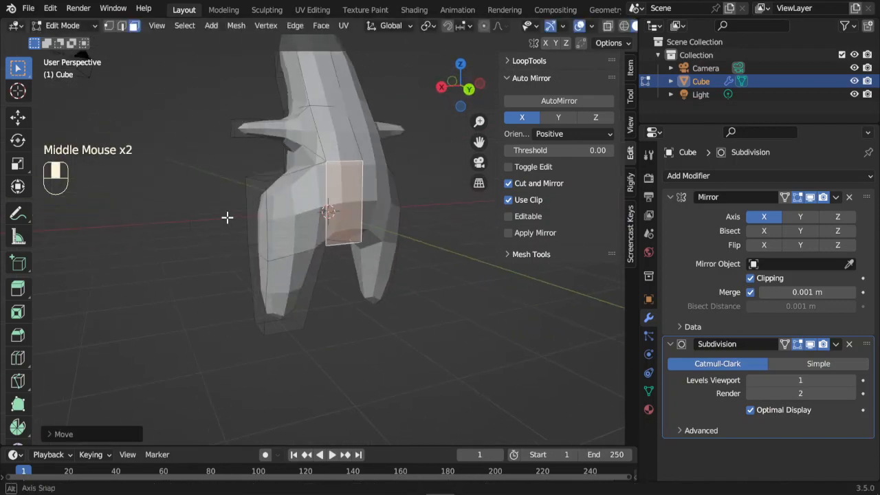
- In right view, extrude the lower body's back face about 2 m backward to form the tail
{"action": "key", "text": "KP_1"}
{"action": "key", "text": "KP_3"}
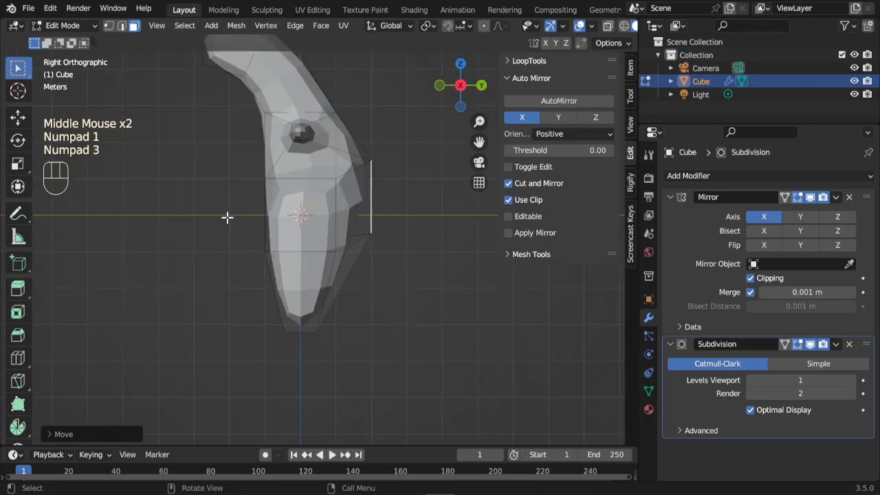
{"action": "middle_click_drag", "start_coordinate": [296, 242], "coordinate": [187, 318], "text": "shift"}
{"action": "key", "text": "e"}
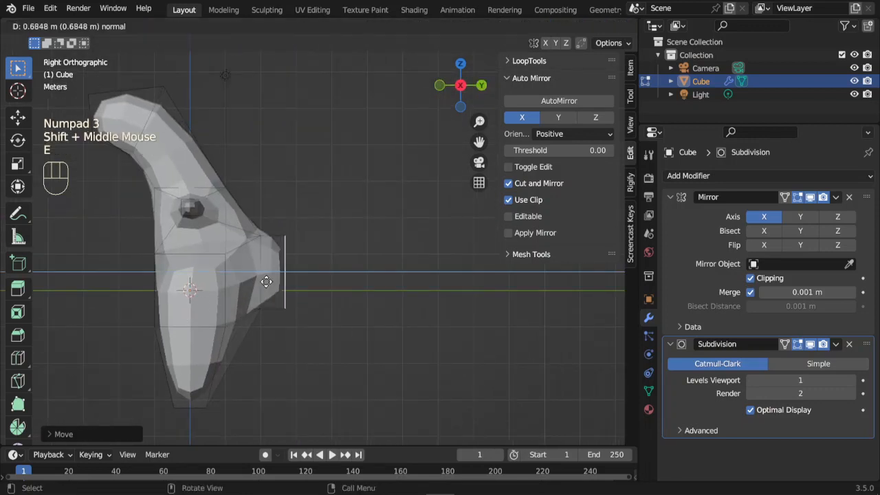
{"action": "left_click", "coordinate": [317, 282]}
- Scale the tail's end face down, tilt it upward and move it slightly to shape the tail tip
{"action": "key", "text": "s"}
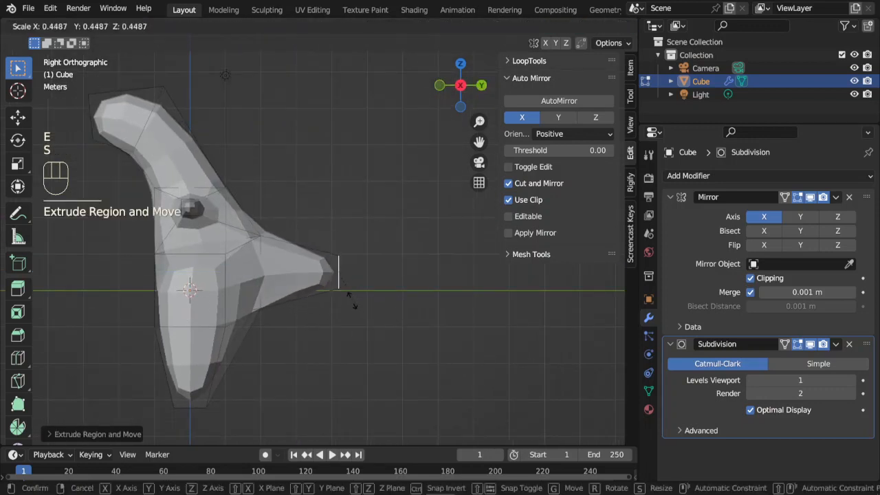
{"action": "left_click", "coordinate": [351, 297]}
{"action": "key", "text": "r"}
{"action": "left_click", "coordinate": [384, 292]}
{"action": "key", "text": "g"}
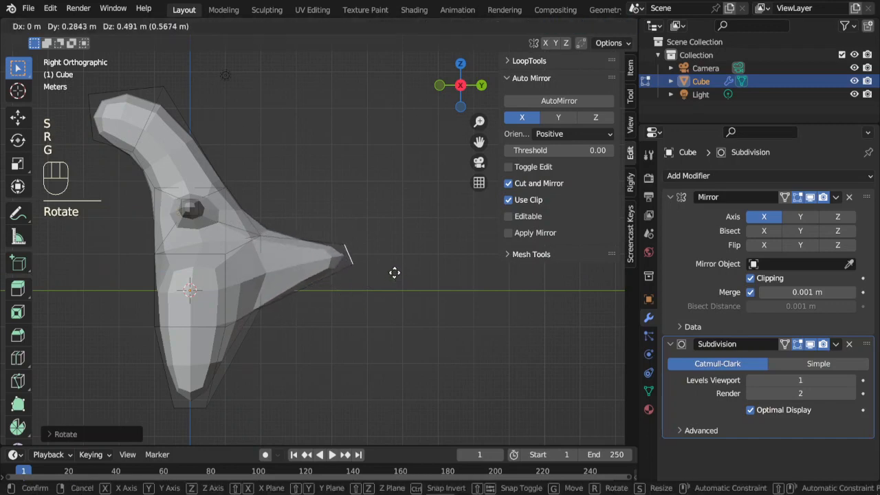
{"action": "left_click", "coordinate": [395, 268]}
- Narrow the tail tip by moving its end face toward the mirror plane and scaling it down
{"action": "middle_click_drag", "start_coordinate": [395, 268], "coordinate": [252, 231]}
{"action": "key", "text": "Tab"}
{"action": "scroll", "coordinate": [252, 231], "scroll_direction": "up", "scroll_amount": 2}
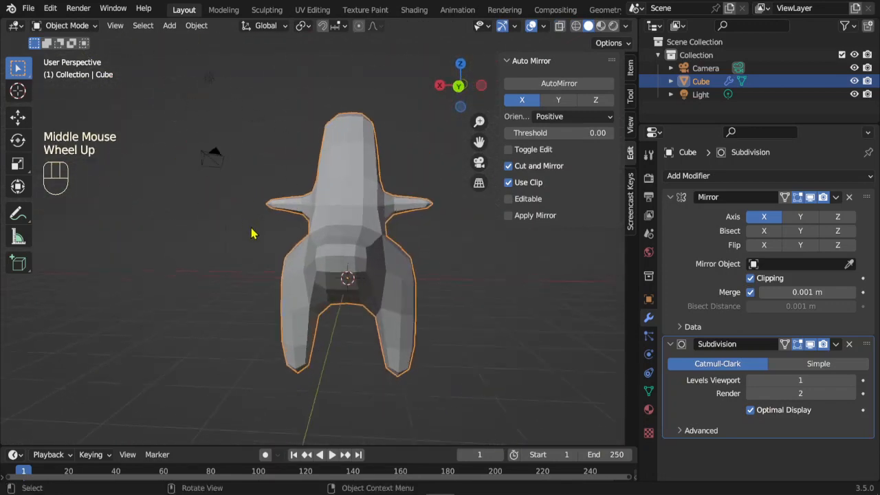
{"action": "middle_click_drag", "start_coordinate": [356, 262], "coordinate": [379, 305]}
{"action": "scroll", "coordinate": [371, 309], "scroll_direction": "up", "scroll_amount": 1}
{"action": "key", "text": "Tab"}
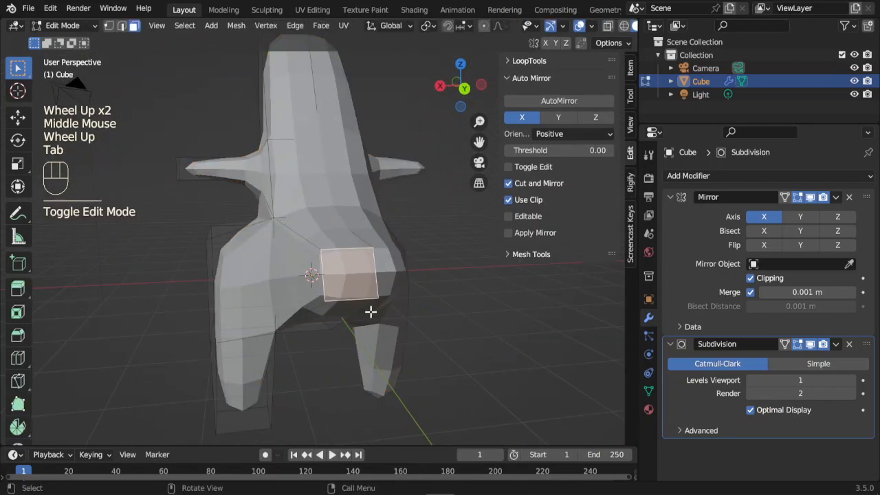
{"action": "key", "text": "g"}
{"action": "left_click", "coordinate": [388, 310]}
{"action": "key", "text": "s"}
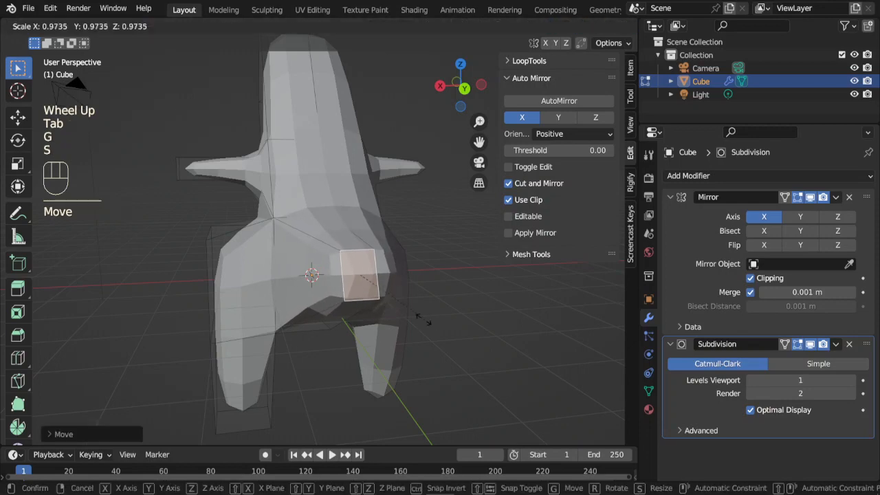
{"action": "left_click", "coordinate": [402, 309]}
{"action": "key", "text": "g"}
{"action": "left_click", "coordinate": [405, 318]}
- Examine the dinosaur's overall shape from several angles in Object Mode
{"action": "key", "text": "Tab"}
{"action": "scroll", "coordinate": [366, 314], "scroll_direction": "down", "scroll_amount": 1}
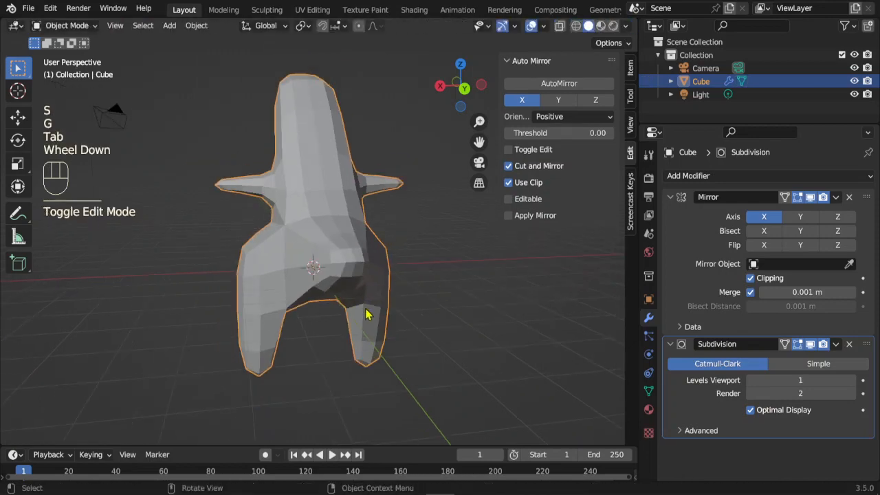
{"action": "middle_click_drag", "start_coordinate": [366, 315], "coordinate": [412, 292]}
{"action": "scroll", "coordinate": [416, 304], "scroll_direction": "up", "scroll_amount": 1}
{"action": "scroll", "coordinate": [416, 305], "scroll_direction": "down", "scroll_amount": 2}
{"action": "scroll", "coordinate": [425, 287], "scroll_direction": "down", "scroll_amount": 1}
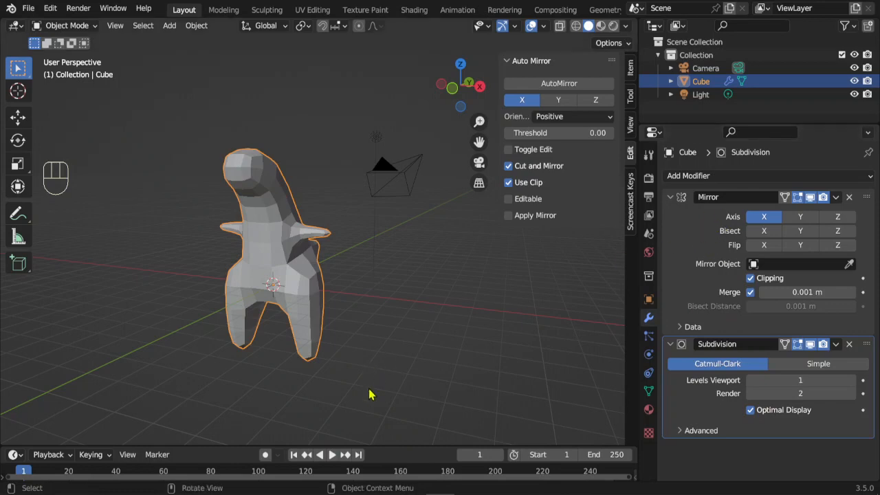
{"action": "middle_click_drag", "start_coordinate": [370, 394], "coordinate": [497, 324]}
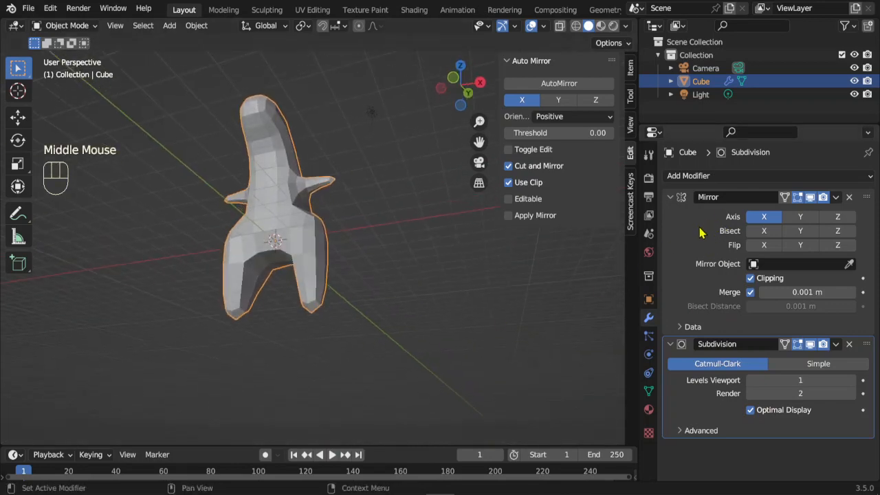
- Scale up the leg's bottom face in Edit Mode to make the foot end wider
{"action": "scroll", "coordinate": [353, 350], "scroll_direction": "up", "scroll_amount": 1}
{"action": "mouse_move", "coordinate": [328, 304]}
{"action": "middle_mouse_down"}
{"action": "mouse_move", "coordinate": [353, 350]}
{"action": "mouse_move", "coordinate": [379, 269]}
{"action": "mouse_move", "coordinate": [321, 291]}
{"action": "middle_mouse_up"}
{"action": "scroll", "coordinate": [378, 296], "scroll_direction": "up", "scroll_amount": 1}
{"action": "key", "text": "Tab"}
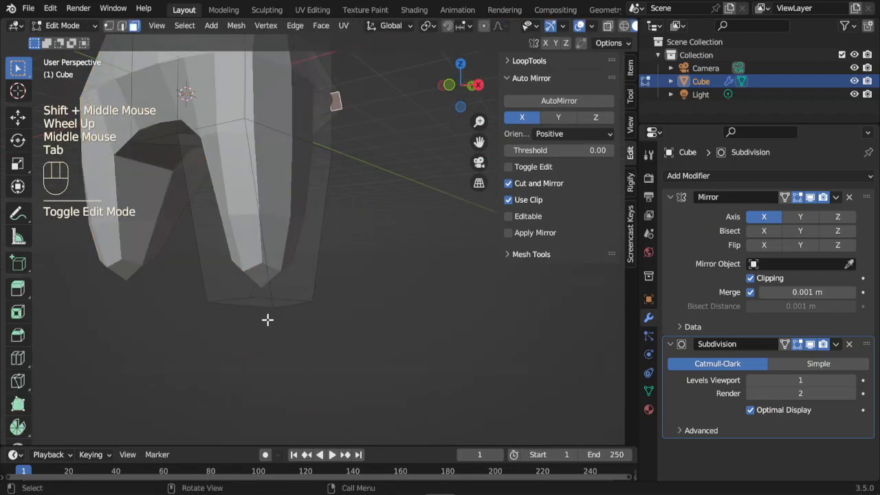
{"action": "middle_click_drag", "start_coordinate": [267, 320], "coordinate": [269, 182]}
{"action": "left_click", "coordinate": [270, 191]}
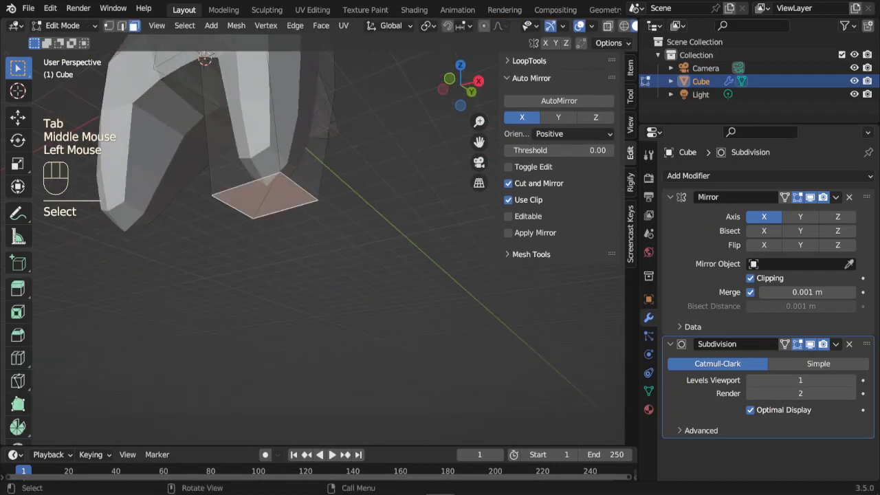
{"action": "key", "text": "s"}
{"action": "left_click", "coordinate": [365, 254]}
{"action": "scroll", "coordinate": [365, 254], "scroll_direction": "down", "scroll_amount": 2}
{"action": "middle_click_drag", "start_coordinate": [365, 253], "coordinate": [363, 316]}
- Apply the Mirror and Subdivision modifiers to the body in Object Mode and check the resulting mesh
{"action": "key", "text": "Tab"}
{"action": "scroll", "coordinate": [353, 296], "scroll_direction": "down", "scroll_amount": 2}
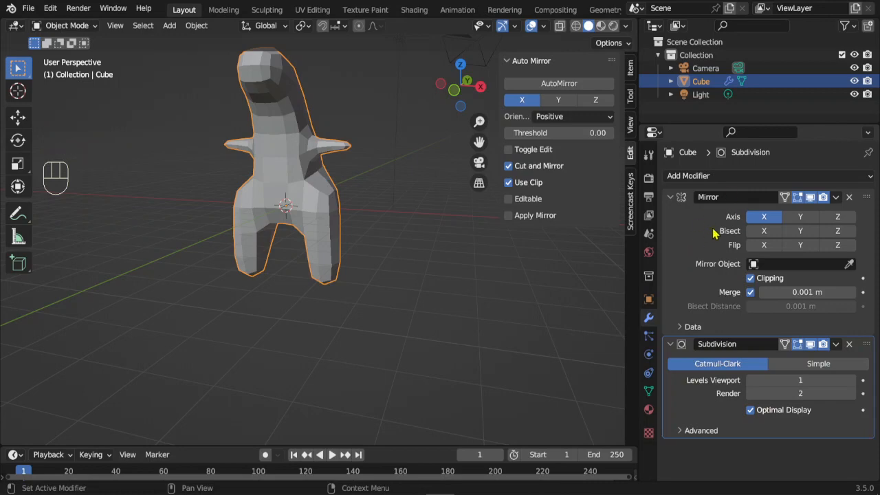
{"action": "key", "text": "ctrl+a"}
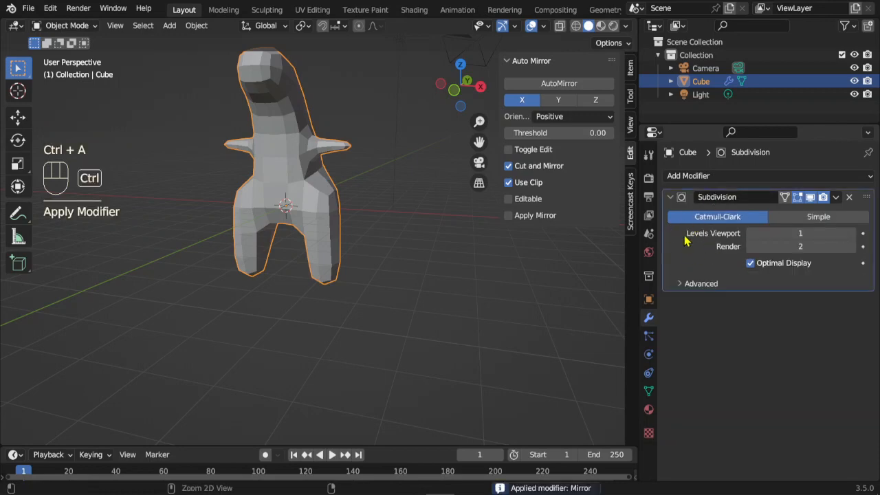
{"action": "key", "text": "ctrl+a"}
{"action": "key", "text": "Tab"}
{"action": "mouse_move", "coordinate": [393, 247]}
{"action": "middle_mouse_down"}
{"action": "mouse_move", "coordinate": [237, 285]}
{"action": "mouse_move", "coordinate": [298, 243]}
{"action": "mouse_move", "coordinate": [380, 241]}
{"action": "middle_mouse_up"}
{"action": "key", "text": "Tab"}
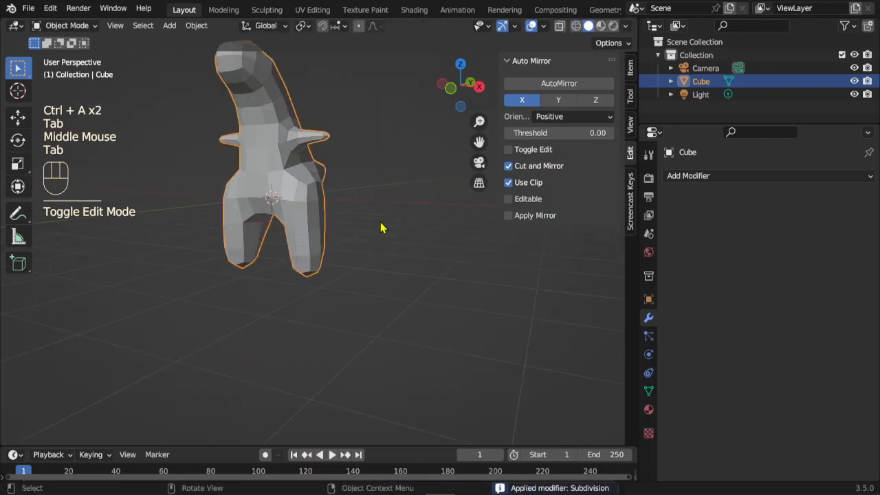
- Run AutoMirror on the body again along X, enter Edit Mode and maximize the 3D viewport
{"action": "left_click", "coordinate": [558, 86]}
{"action": "key", "text": "Tab"}
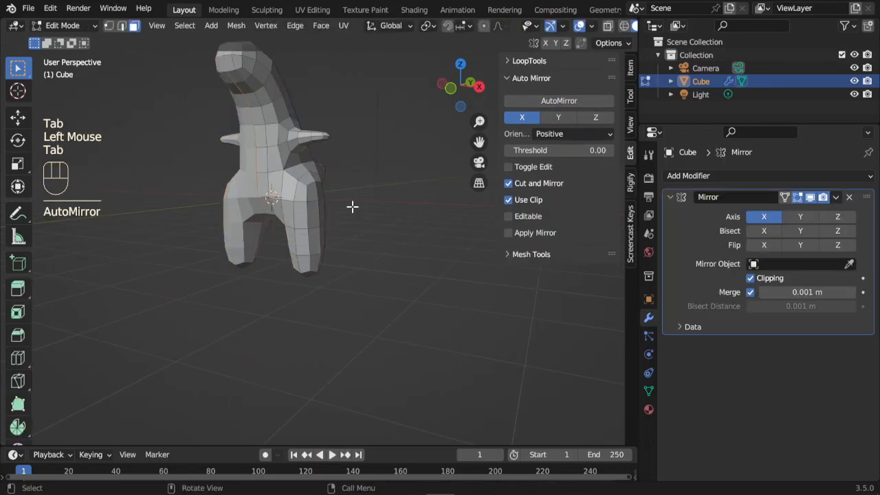
{"action": "middle_click_drag", "start_coordinate": [351, 206], "coordinate": [249, 232]}
{"action": "key", "text": "ctrl+space"}
{"action": "middle_click_drag", "start_coordinate": [401, 214], "coordinate": [93, 240]}
{"action": "scroll", "coordinate": [310, 249], "scroll_direction": "up", "scroll_amount": 2}
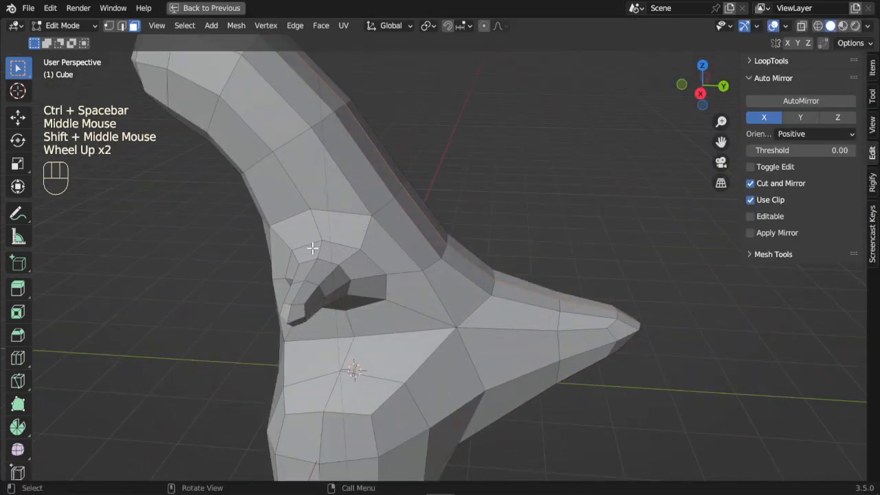
- Select the four end faces of the arm and flatten them by scaling to 0 along X
{"action": "middle_click_drag", "start_coordinate": [310, 249], "coordinate": [451, 297]}
{"action": "left_click", "coordinate": [479, 306]}
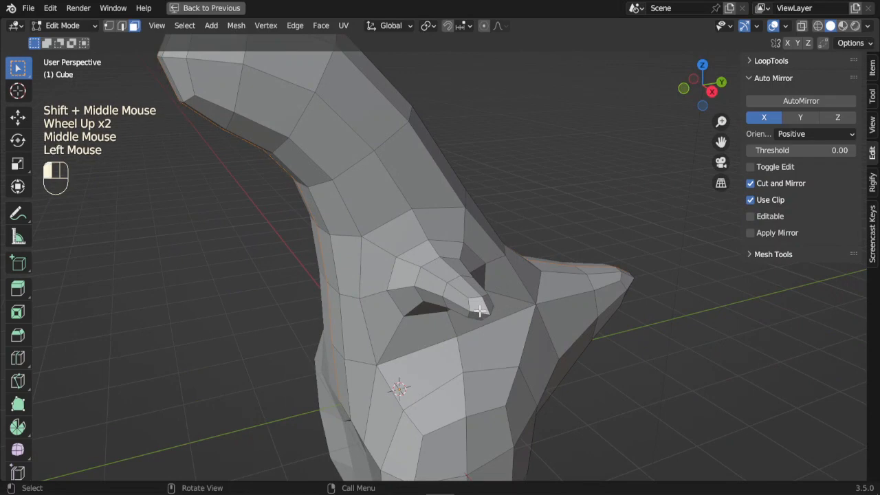
{"action": "left_click", "coordinate": [487, 307], "text": "shift"}
{"action": "left_click", "coordinate": [479, 311], "text": "shift"}
{"action": "middle_click_drag", "start_coordinate": [479, 312], "coordinate": [381, 253]}
{"action": "left_click", "coordinate": [265, 221], "text": "shift"}
{"action": "key", "text": "KP_Decimal"}
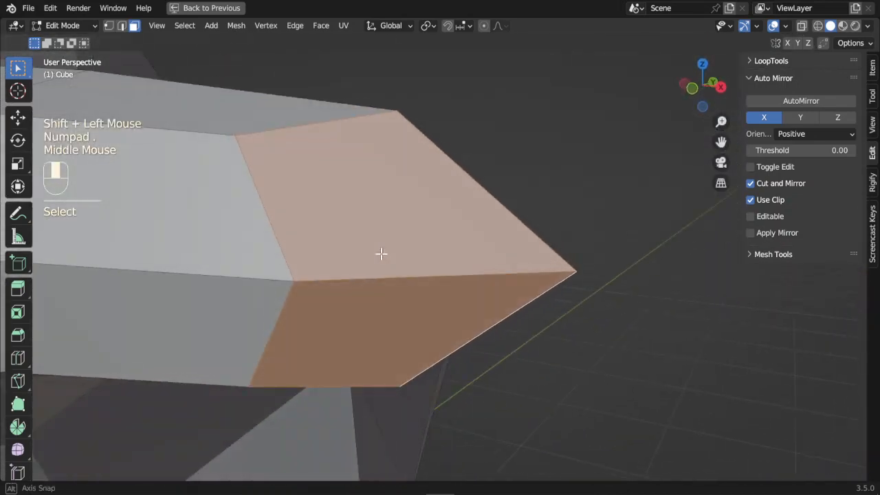
{"action": "type", "text": "sx"}
{"action": "type", "text": "0"}
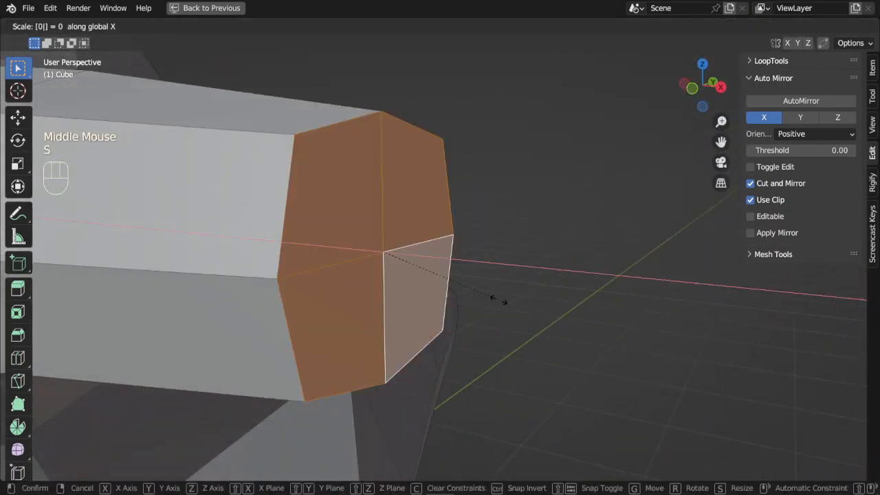
{"action": "key", "text": "Return"}
- Scale the arm's end faces down along Z to about 0.7
{"action": "scroll", "coordinate": [502, 300], "scroll_direction": "down", "scroll_amount": 2}
{"action": "middle_click_drag", "start_coordinate": [500, 325], "coordinate": [464, 327]}
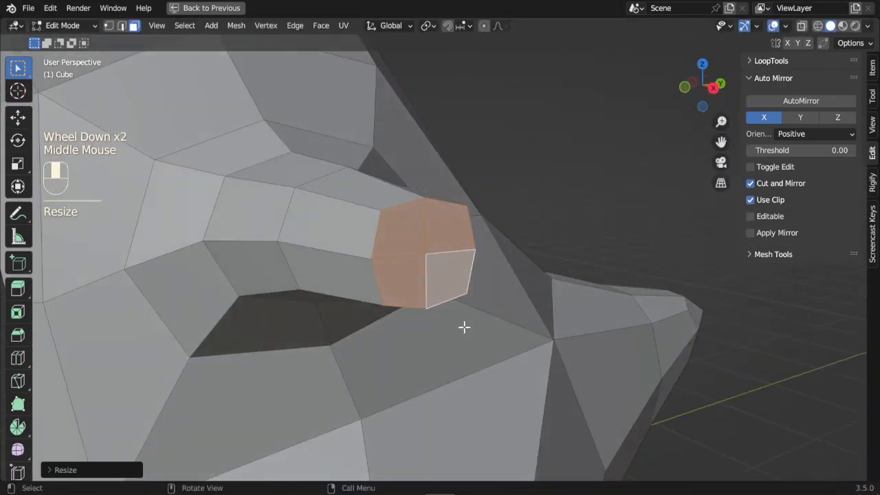
{"action": "key", "text": "s"}
{"action": "key", "text": "z"}
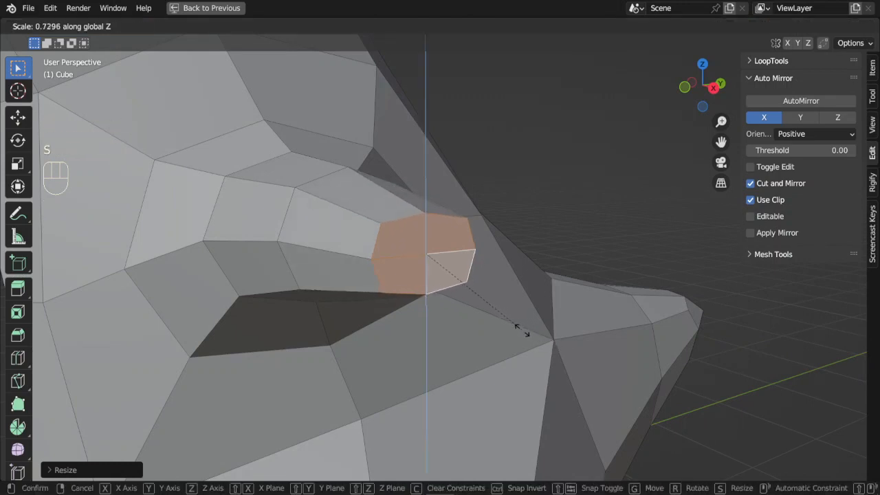
{"action": "left_click", "coordinate": [517, 328]}
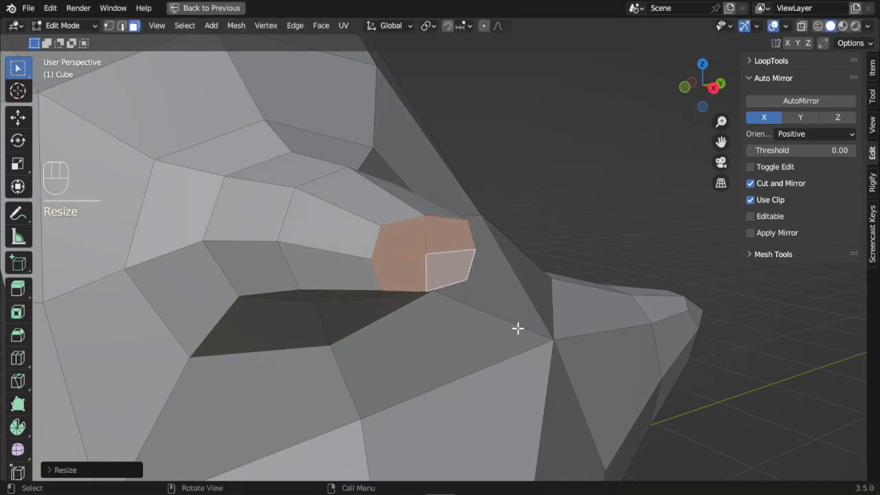
- Extrude the arm's four end faces a short distance outward to start the hand
{"action": "scroll", "coordinate": [500, 267], "scroll_direction": "down", "scroll_amount": 2}
{"action": "middle_click_drag", "start_coordinate": [500, 266], "coordinate": [492, 330]}
{"action": "key", "text": "e"}
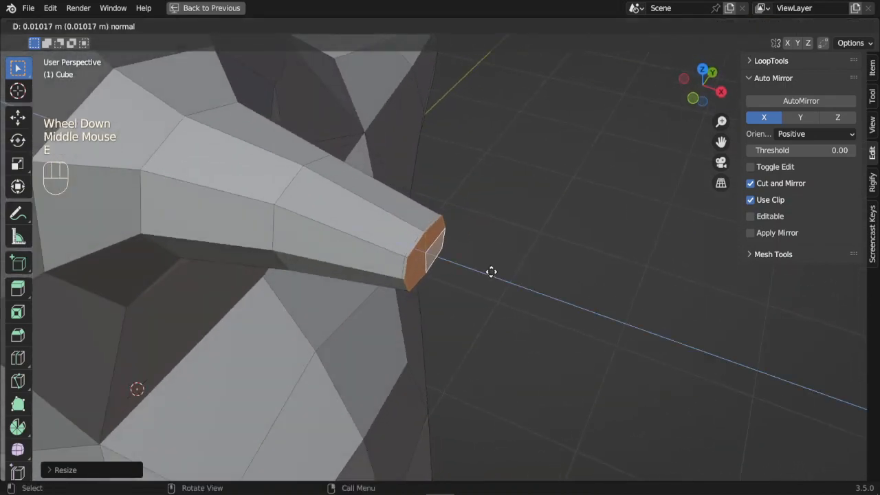
{"action": "left_click", "coordinate": [531, 287]}
{"action": "scroll", "coordinate": [531, 288], "scroll_direction": "up", "scroll_amount": 2}
{"action": "middle_click_drag", "start_coordinate": [532, 288], "coordinate": [456, 235]}
{"action": "middle_click_drag", "start_coordinate": [500, 321], "coordinate": [392, 177]}
{"action": "scroll", "coordinate": [458, 254], "scroll_direction": "up", "scroll_amount": 1}
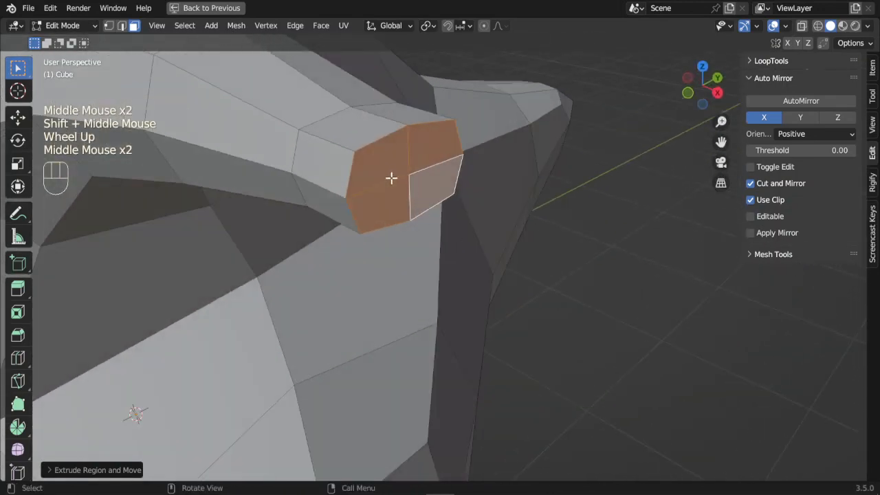
- Move the hand's two upper end faces outward by about 0.09 m and slightly down in front view
{"action": "left_click", "coordinate": [433, 154]}
{"action": "left_click", "coordinate": [432, 153]}
{"action": "left_click", "coordinate": [382, 162], "text": "shift"}
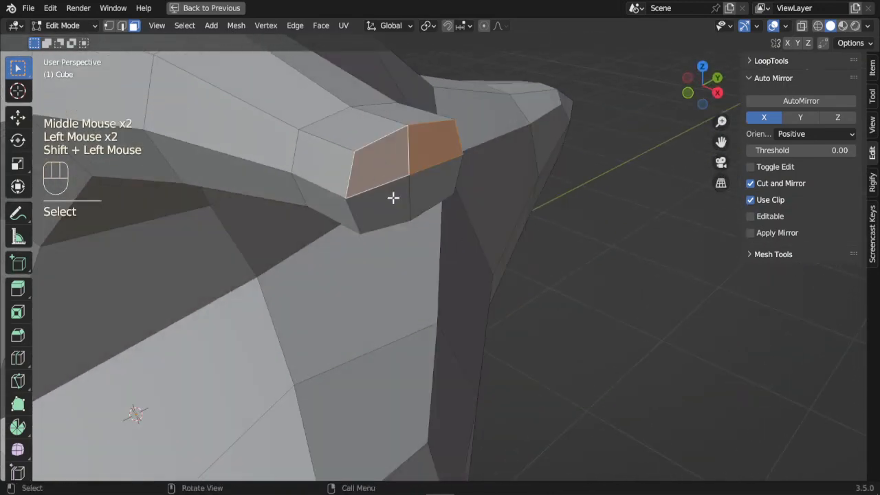
{"action": "key", "text": "KP_3"}
{"action": "key", "text": "KP_1"}
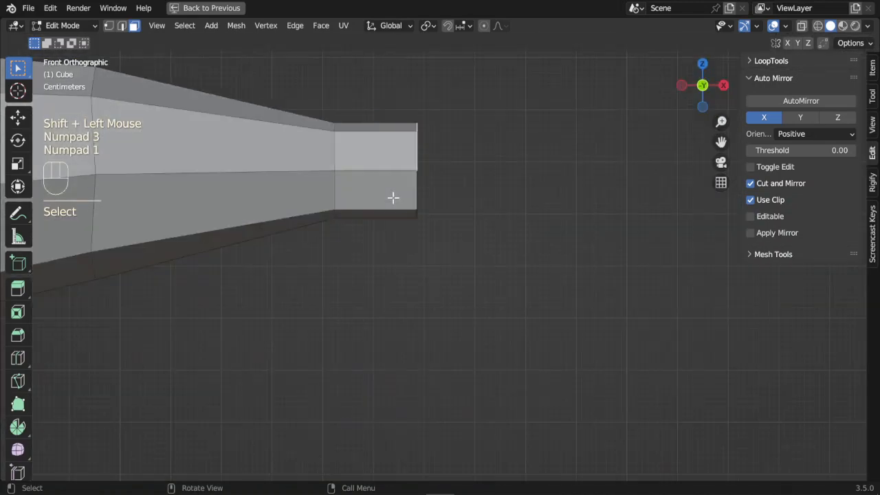
{"action": "key", "text": "g"}
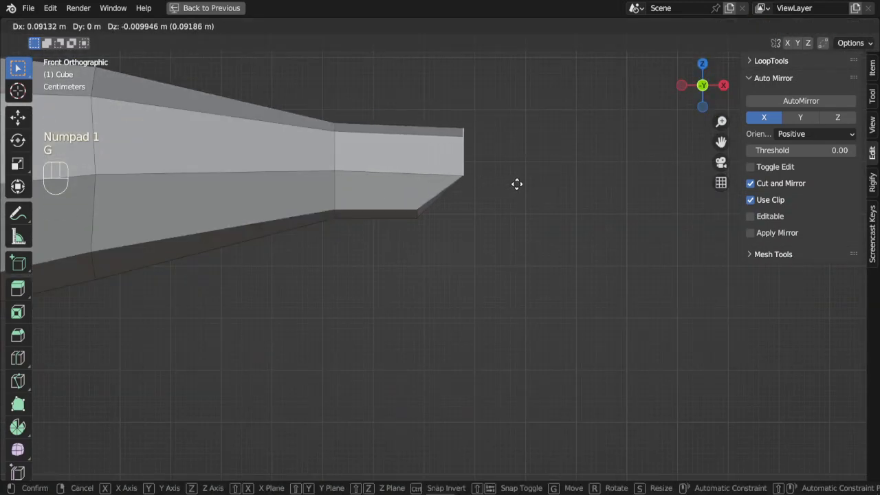
{"action": "left_click", "coordinate": [524, 183]}
{"action": "middle_click_drag", "start_coordinate": [526, 182], "coordinate": [412, 163]}
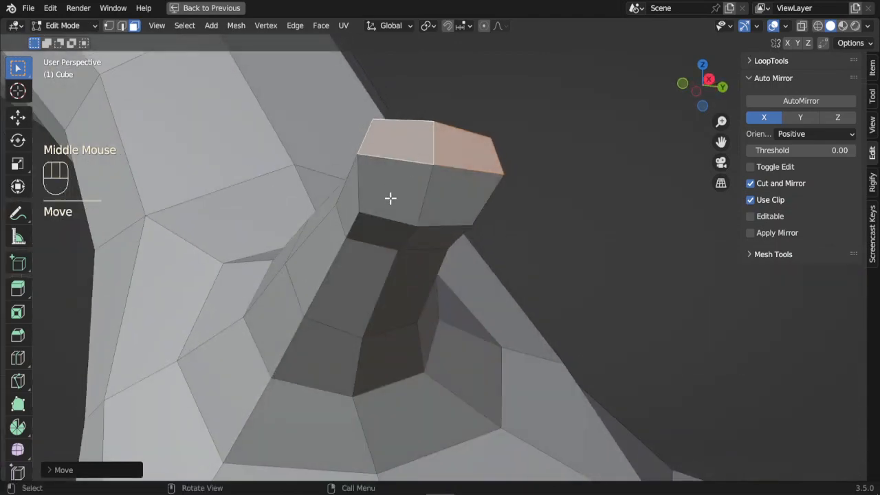
- Rotate the front outer edge of the hand's upper end faces nearly upright and shift it slightly in side view
{"action": "middle_click_drag", "start_coordinate": [391, 198], "coordinate": [429, 182]}
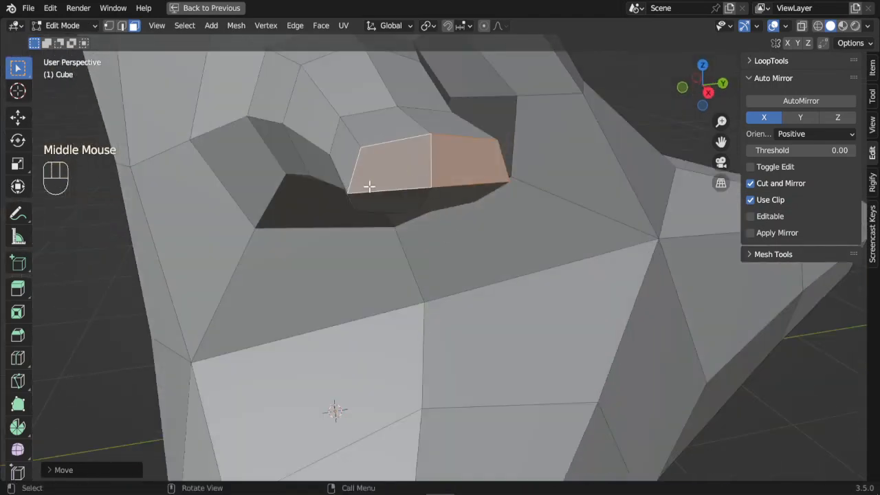
{"action": "key", "text": "KP_3"}
{"action": "scroll", "coordinate": [369, 185], "scroll_direction": "up", "scroll_amount": 2}
{"action": "middle_click_drag", "start_coordinate": [369, 185], "coordinate": [389, 305], "text": "shift"}
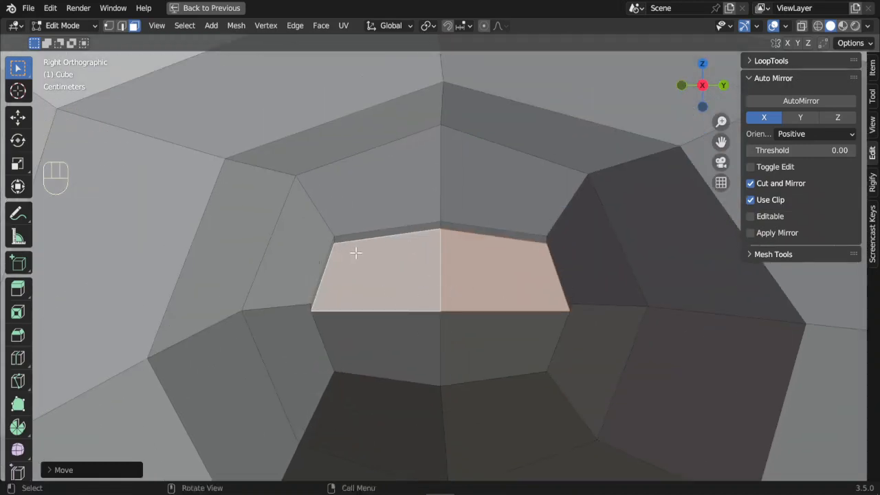
{"action": "key", "text": "2"}
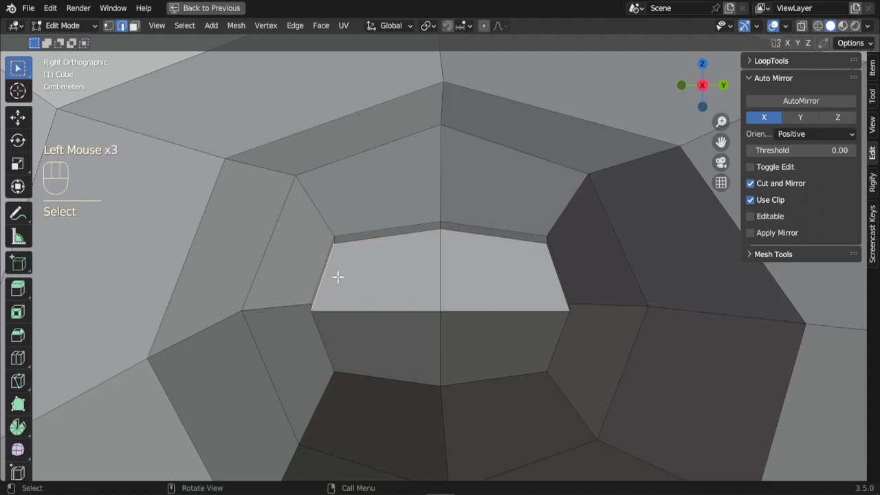
{"action": "key", "text": "r"}
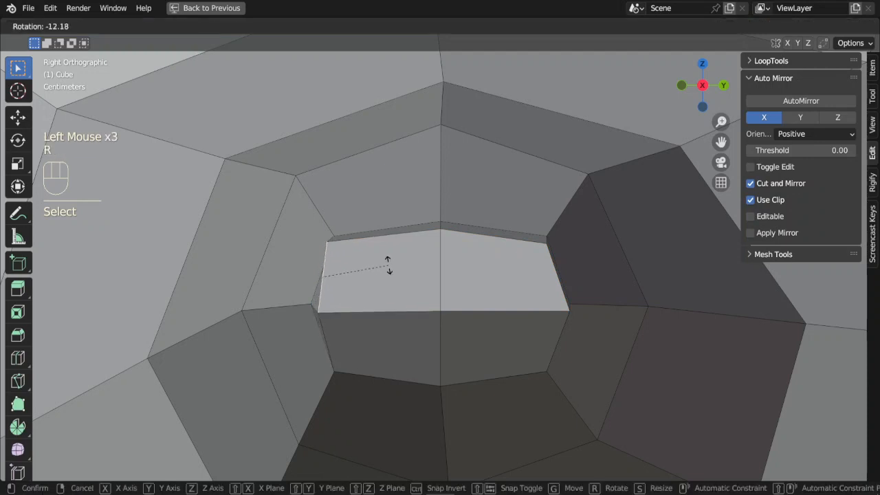
{"action": "key", "text": "g"}
{"action": "left_click", "coordinate": [386, 260]}
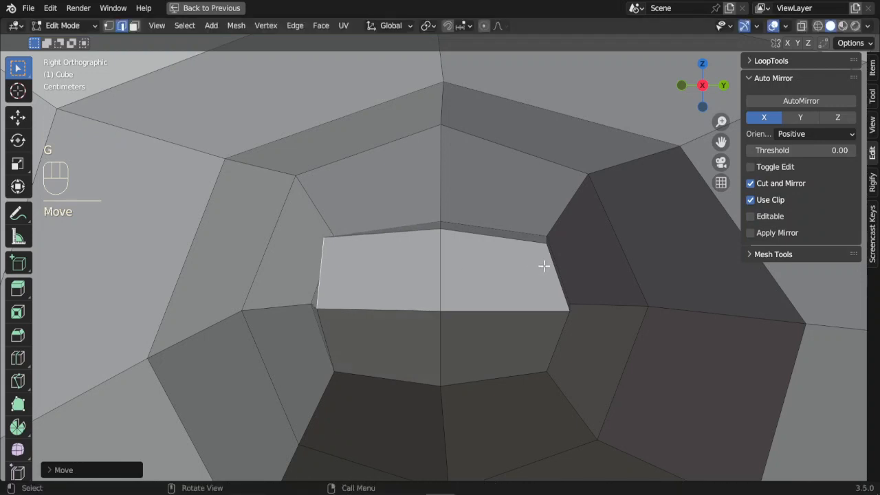
- Rotate and raise the rear outer edge of the upper end faces to match, and nudge the front edge along Y
{"action": "left_click", "coordinate": [615, 288]}
{"action": "key", "text": "r"}
{"action": "left_click", "coordinate": [621, 303]}
{"action": "key", "text": "g"}
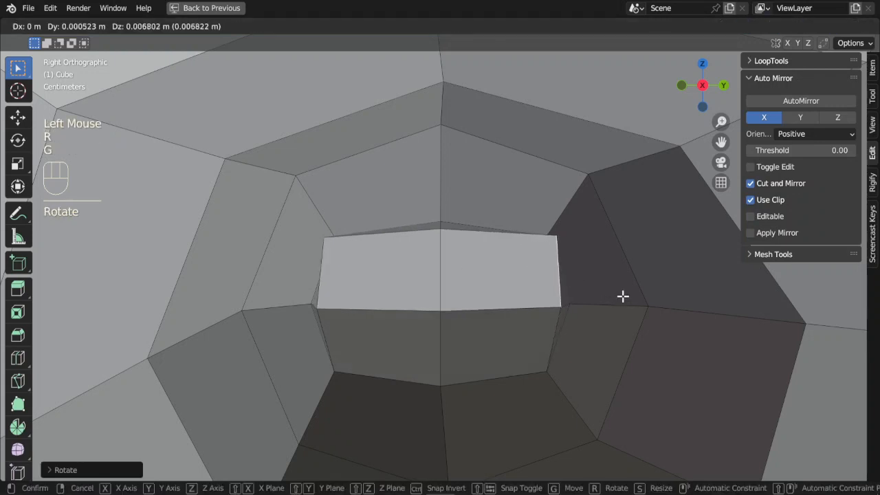
{"action": "left_click", "coordinate": [622, 295]}
{"action": "left_click", "coordinate": [367, 273]}
{"action": "key", "text": "g"}
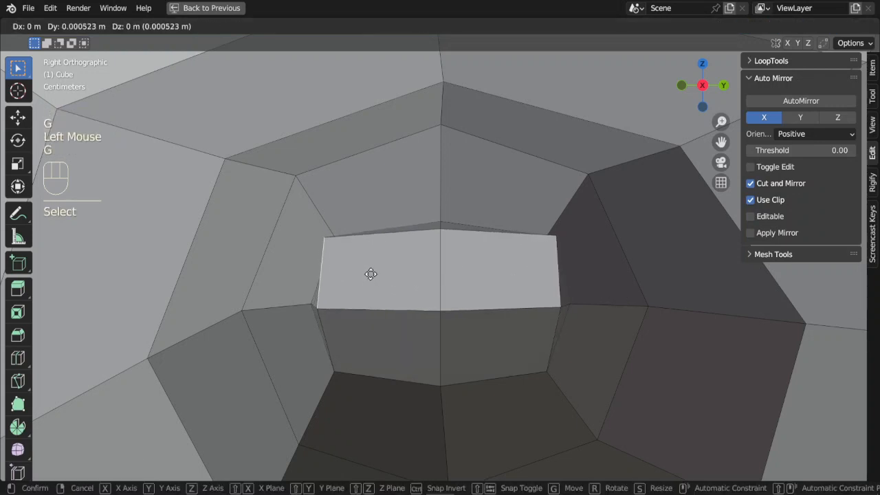
{"action": "left_click", "coordinate": [370, 274]}
- Extrude the hand's two upper end faces and narrow the new faces along Y to leave a face on each side
{"action": "left_click", "coordinate": [135, 25]}
{"action": "left_click", "coordinate": [378, 272]}
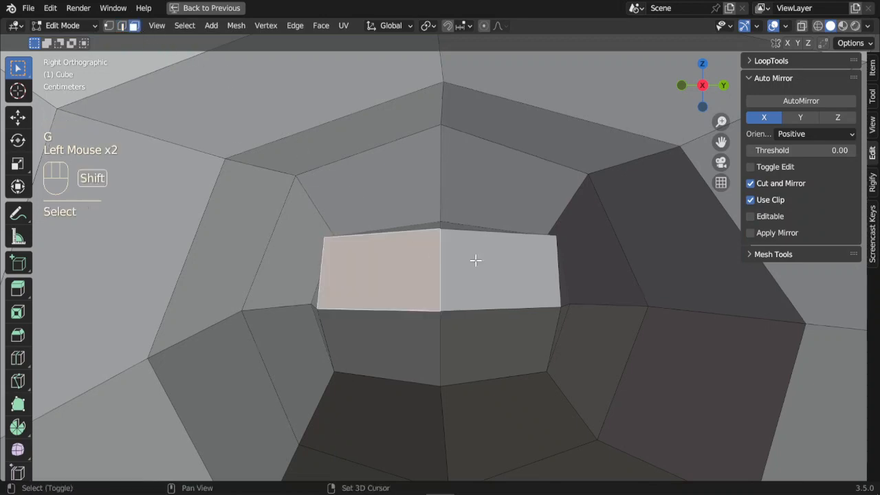
{"action": "left_click", "coordinate": [468, 316], "text": "shift"}
{"action": "scroll", "coordinate": [467, 316], "scroll_direction": "down", "scroll_amount": 1}
{"action": "middle_click_drag", "start_coordinate": [468, 317], "coordinate": [488, 324]}
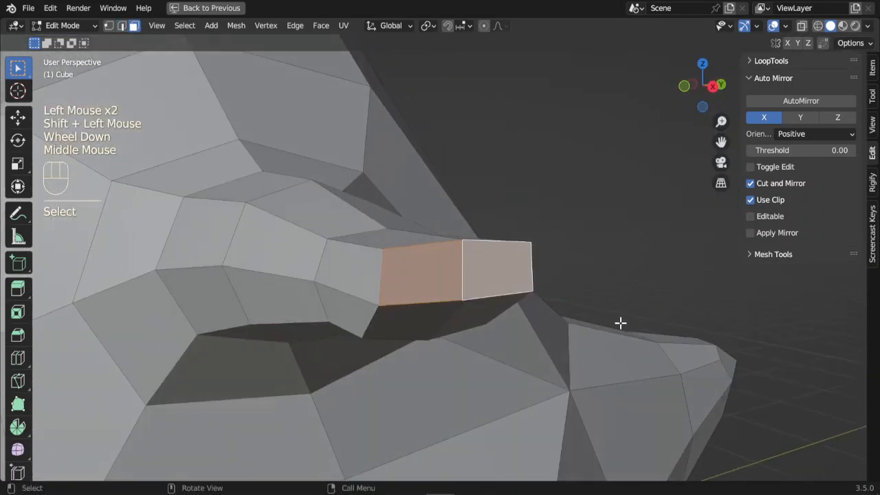
{"action": "middle_click_drag", "start_coordinate": [621, 321], "coordinate": [621, 328]}
{"action": "key", "text": "e"}
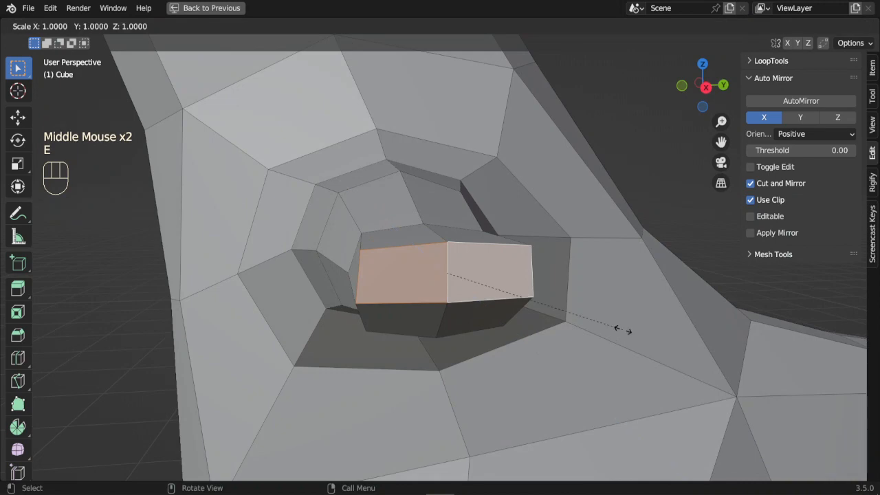
{"action": "left_click", "coordinate": [543, 323]}
{"action": "middle_click_drag", "start_coordinate": [543, 324], "coordinate": [519, 320]}
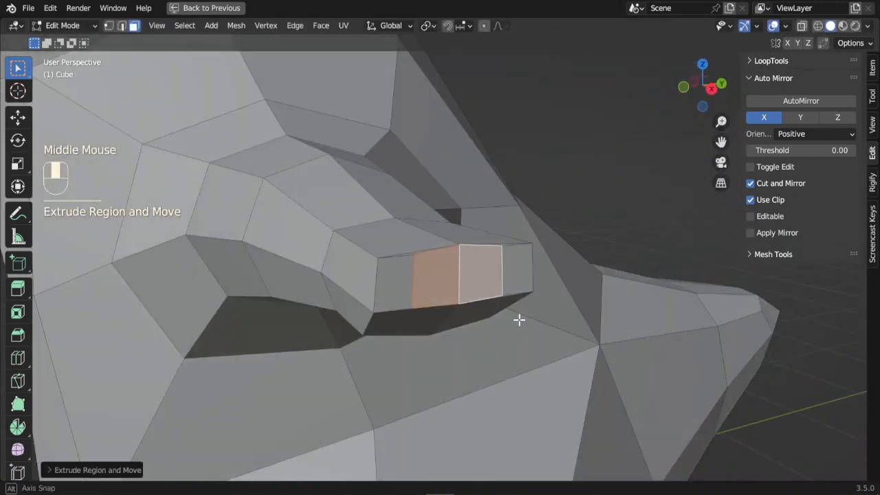
- Move the two narrowed middle faces slightly outward in front view
{"action": "key", "text": "KP_1"}
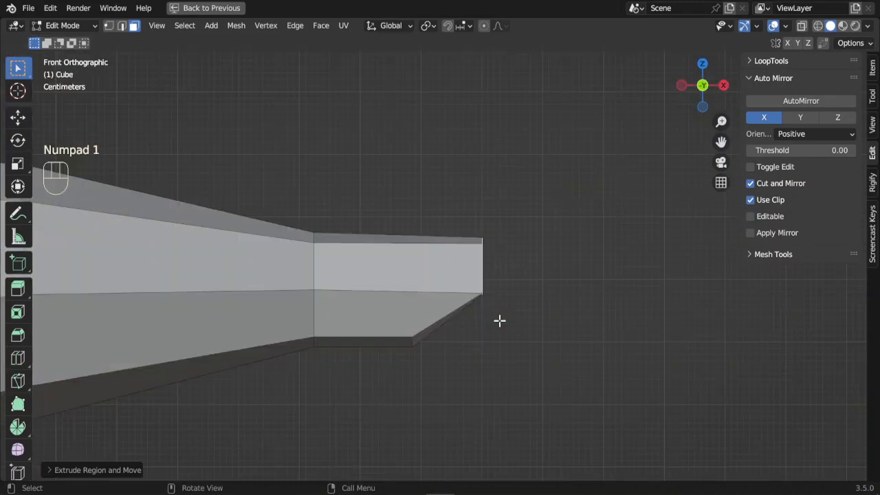
{"action": "key", "text": "g"}
{"action": "left_click", "coordinate": [522, 313]}
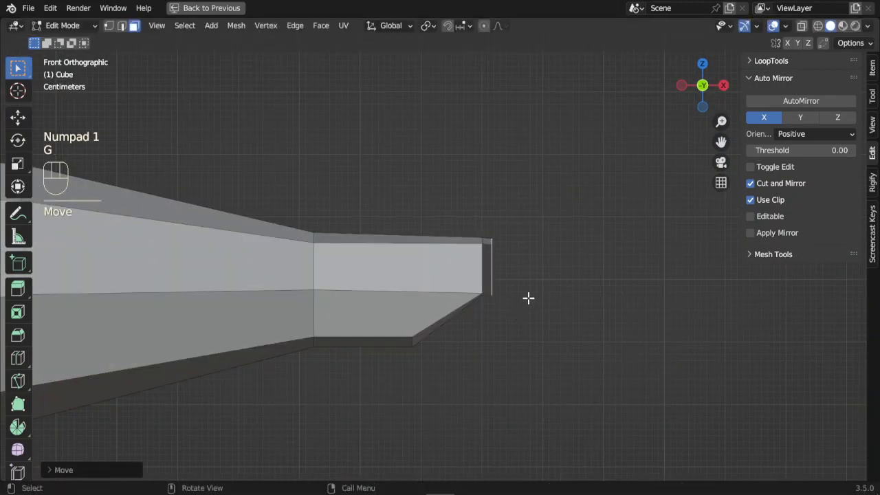
- Scale up the frontmost of the hand's four end faces and rotate it nearly upright in side view
{"action": "middle_click_drag", "start_coordinate": [528, 296], "coordinate": [453, 290]}
{"action": "left_click", "coordinate": [459, 289], "text": "shift"}
{"action": "left_click", "coordinate": [514, 283], "text": "shift"}
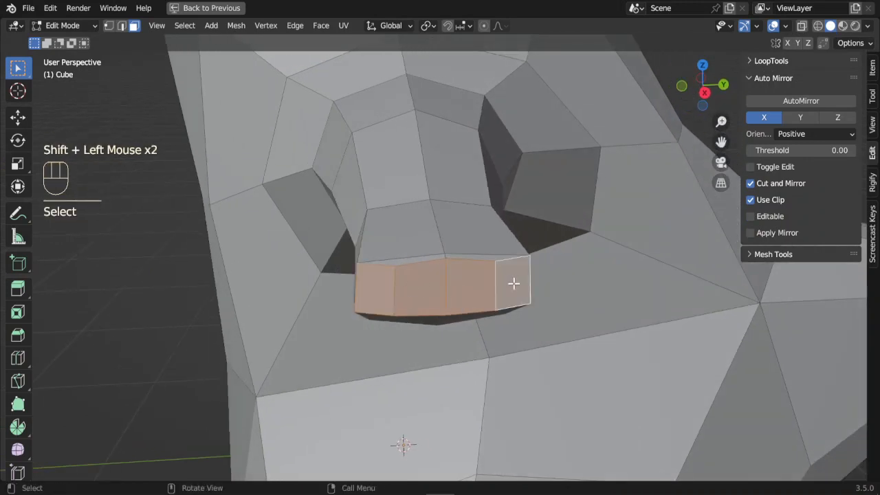
{"action": "key", "text": "KP_3"}
{"action": "scroll", "coordinate": [514, 283], "scroll_direction": "up", "scroll_amount": 2}
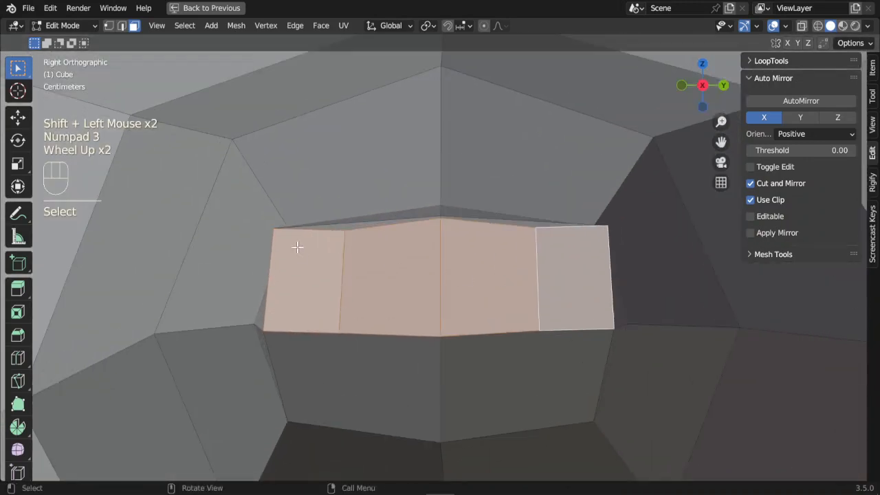
{"action": "left_click", "coordinate": [309, 268]}
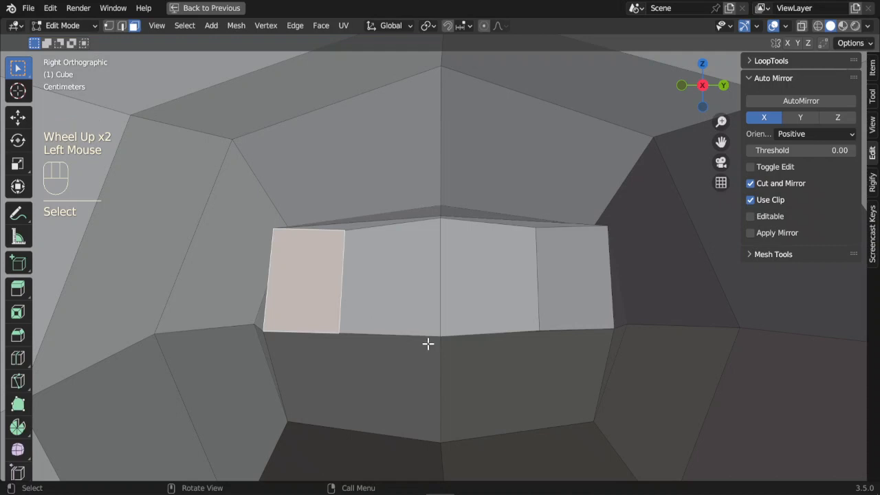
{"action": "key", "text": "s"}
{"action": "left_click", "coordinate": [453, 347]}
{"action": "key", "text": "r"}
{"action": "left_click", "coordinate": [570, 279]}
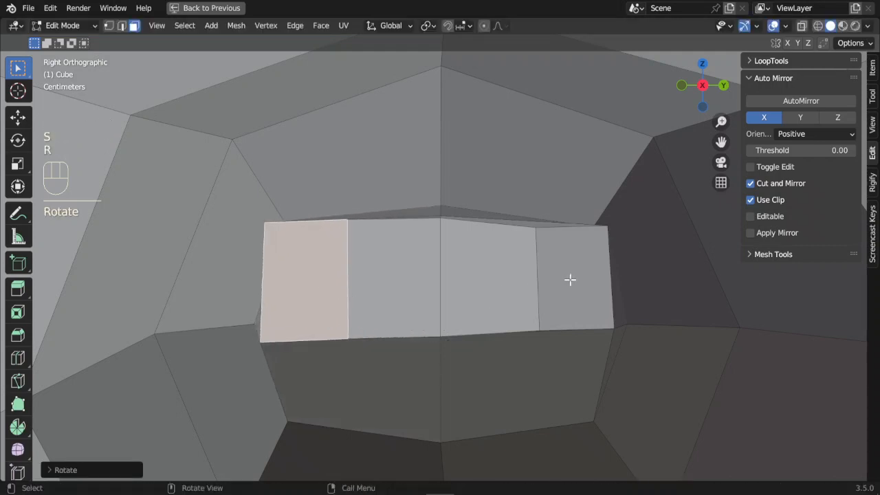
- Scale down the rearmost end face of the hand, rotate it slightly and move it down
{"action": "left_click", "coordinate": [570, 279]}
{"action": "key", "text": "s"}
{"action": "left_click", "coordinate": [658, 331]}
{"action": "key", "text": "r"}
{"action": "left_click", "coordinate": [651, 341]}
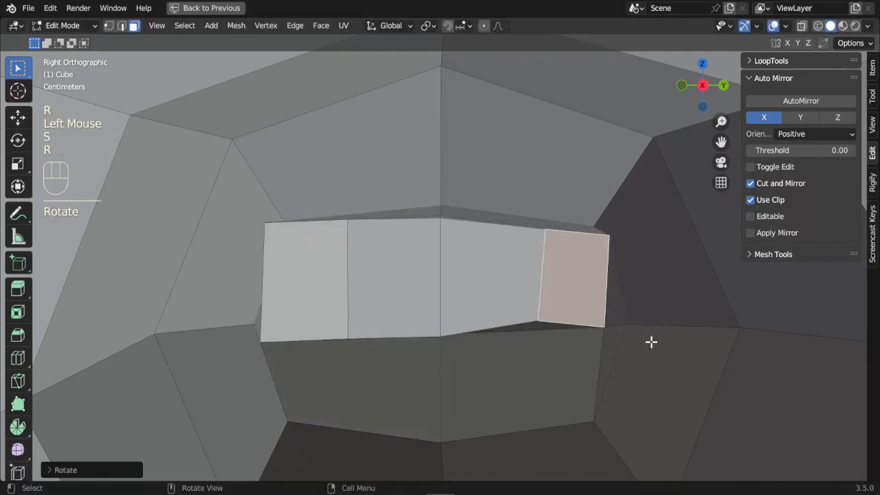
{"action": "key", "text": "g"}
{"action": "left_click", "coordinate": [651, 352]}
- Move the front middle end face slightly toward the rear along Y
{"action": "left_click", "coordinate": [403, 336]}
{"action": "key", "text": "g"}
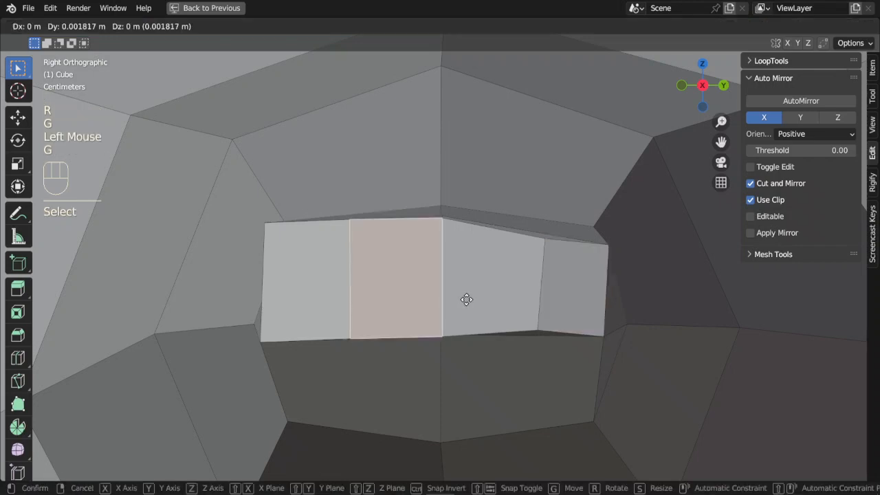
{"action": "left_click", "coordinate": [466, 299]}
- Shift the central vertical edge between the middle end faces toward the rear, using Move and Edge Slide
{"action": "left_click", "coordinate": [122, 26]}
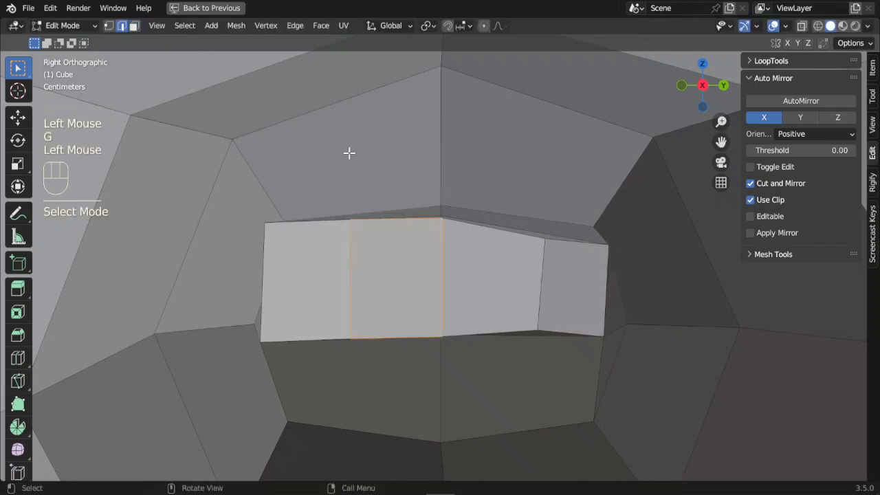
{"action": "left_click", "coordinate": [453, 266]}
{"action": "key", "text": "g"}
{"action": "left_click", "coordinate": [454, 267]}
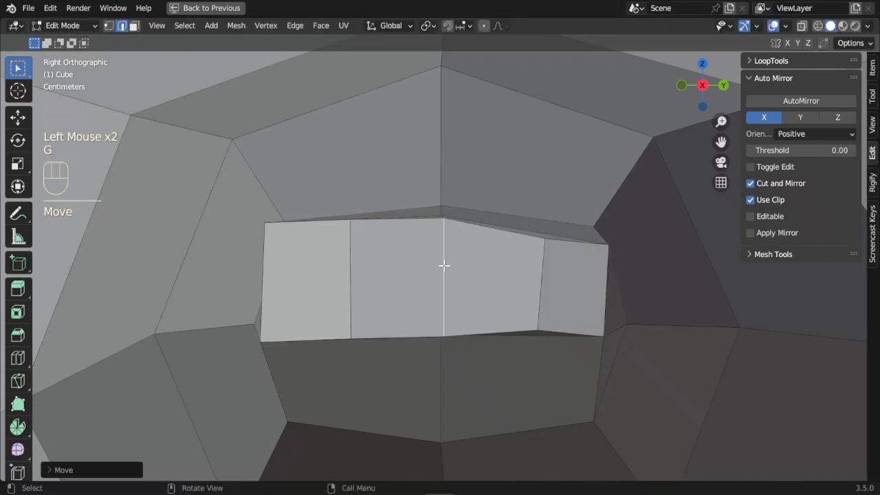
{"action": "key", "text": "g"}
{"action": "key", "text": "g"}
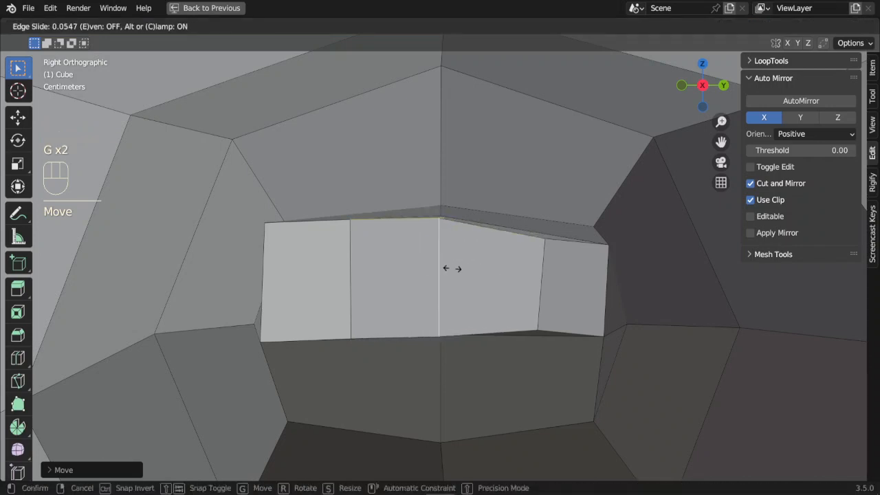
{"action": "left_click", "coordinate": [466, 269]}
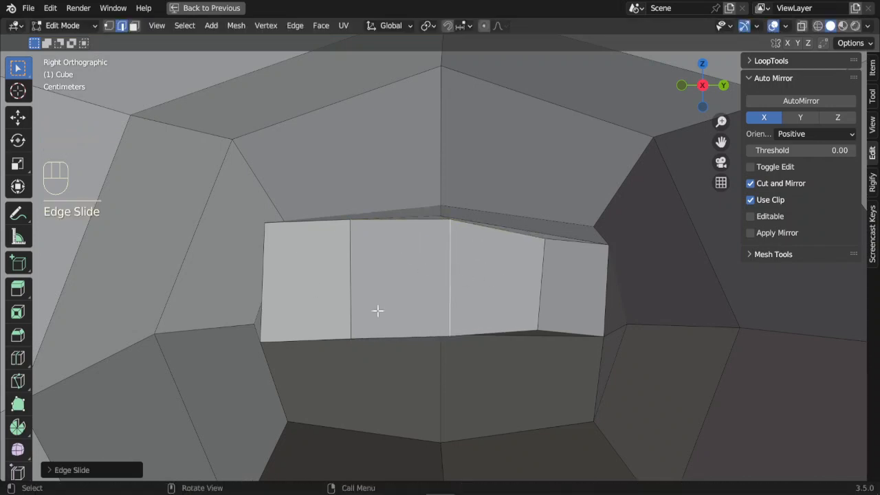
- Edge Slide the vertical edge between the rear middle and rearmost hand end faces slightly toward the front
{"action": "left_click", "coordinate": [544, 273]}
{"action": "key", "text": "g"}
{"action": "key", "text": "g"}
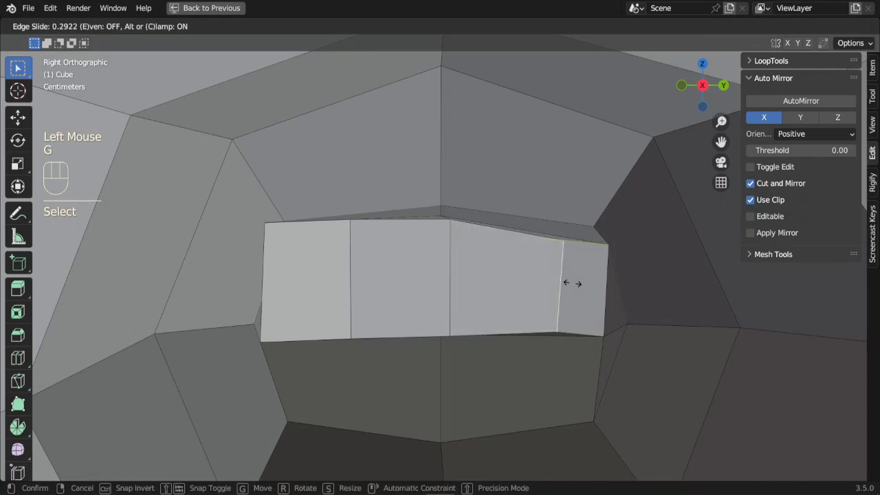
{"action": "left_click", "coordinate": [545, 283]}
- Extrude the hand's four end faces as individual faces by about 0.08 m to form the first finger segments
{"action": "left_click", "coordinate": [134, 26]}
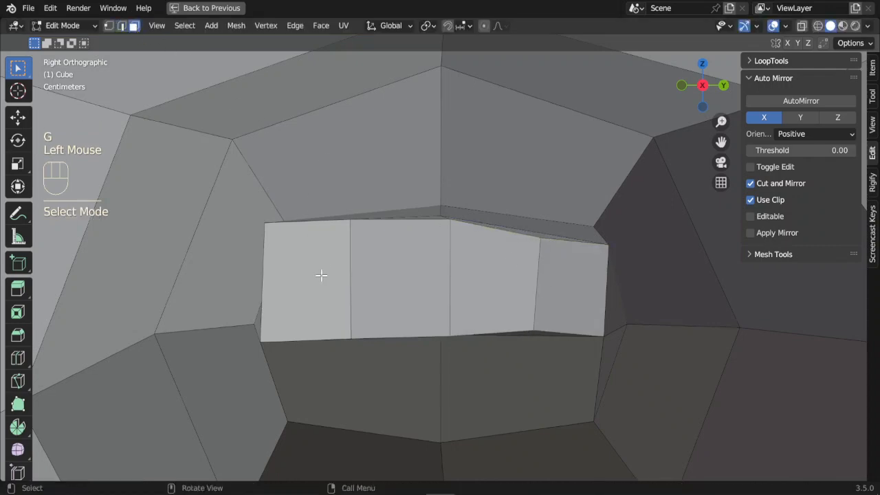
{"action": "left_click", "coordinate": [320, 275]}
{"action": "left_click", "coordinate": [392, 279], "text": "shift"}
{"action": "left_click", "coordinate": [524, 282], "text": "shift"}
{"action": "left_click", "coordinate": [535, 297], "text": "shift"}
{"action": "scroll", "coordinate": [535, 297], "scroll_direction": "down", "scroll_amount": 3}
{"action": "middle_click_drag", "start_coordinate": [535, 297], "coordinate": [503, 391]}
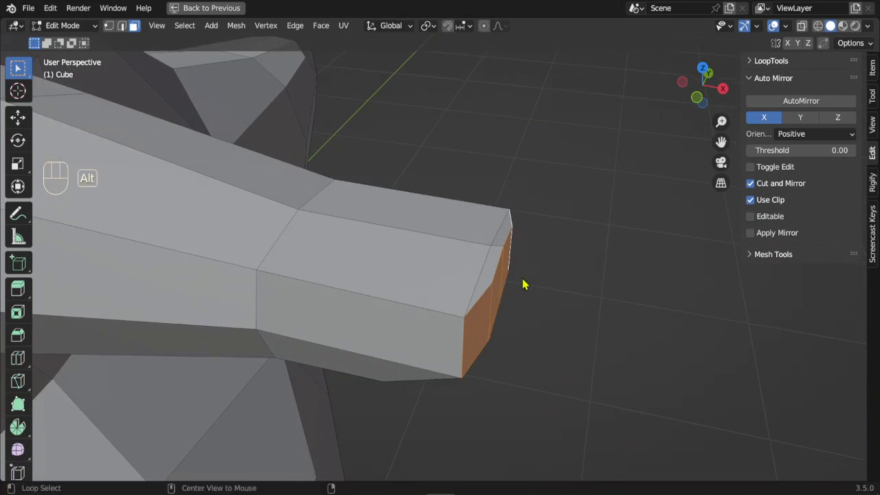
{"action": "key", "text": "alt+e"}
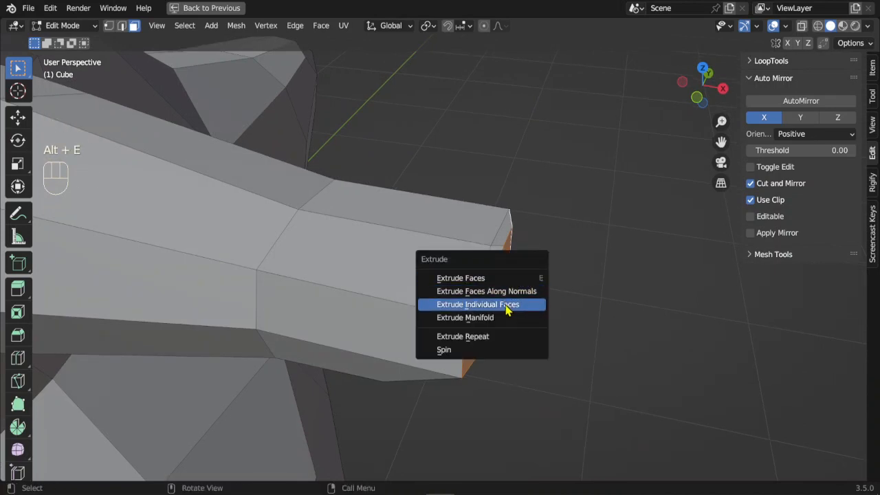
{"action": "left_click", "coordinate": [506, 311]}
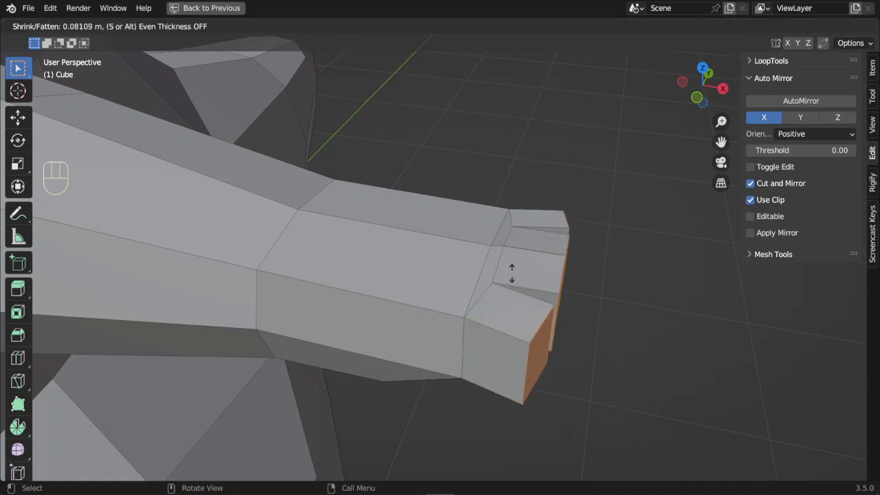
{"action": "left_click", "coordinate": [509, 275]}
- Extrude the four fingertip faces outward individually once more to add a second finger segment
{"action": "scroll", "coordinate": [530, 236], "scroll_direction": "down", "scroll_amount": 1}
{"action": "mouse_move", "coordinate": [530, 236]}
{"action": "middle_mouse_down"}
{"action": "mouse_move", "coordinate": [406, 244]}
{"action": "mouse_move", "coordinate": [351, 228]}
{"action": "mouse_move", "coordinate": [407, 187]}
{"action": "mouse_move", "coordinate": [460, 191]}
{"action": "mouse_move", "coordinate": [523, 247]}
{"action": "middle_mouse_up"}
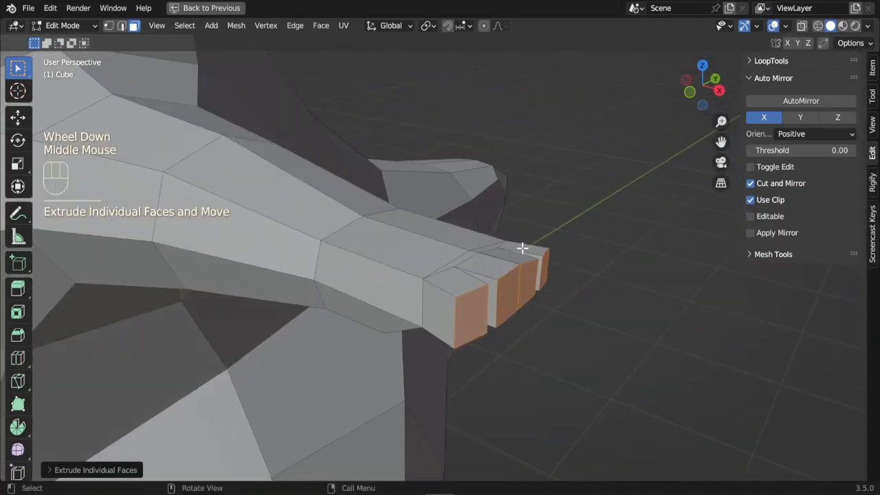
{"action": "key", "text": "alt+e"}
{"action": "left_click", "coordinate": [588, 276]}
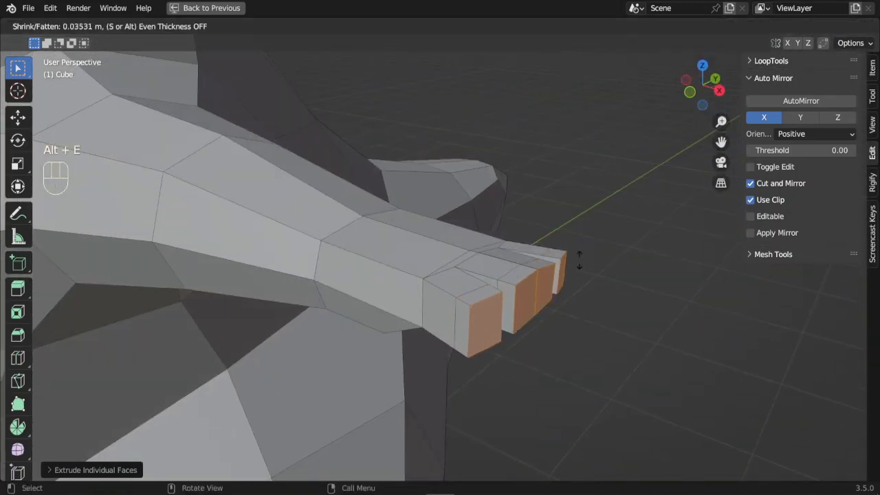
{"action": "left_click", "coordinate": [592, 256]}
- Set the pivot point to Individual Origins and scale the four fingertip faces down slightly to taper each finger
{"action": "middle_click_drag", "start_coordinate": [667, 305], "coordinate": [573, 342]}
{"action": "key", "text": "s"}
{"action": "right_click", "coordinate": [591, 343]}
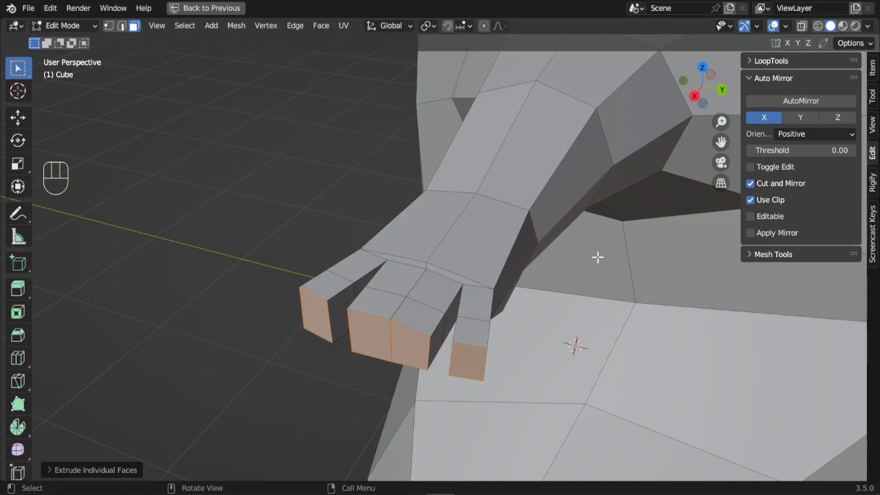
{"action": "key", "text": "period"}
{"action": "left_click", "coordinate": [595, 335]}
{"action": "key", "text": "s"}
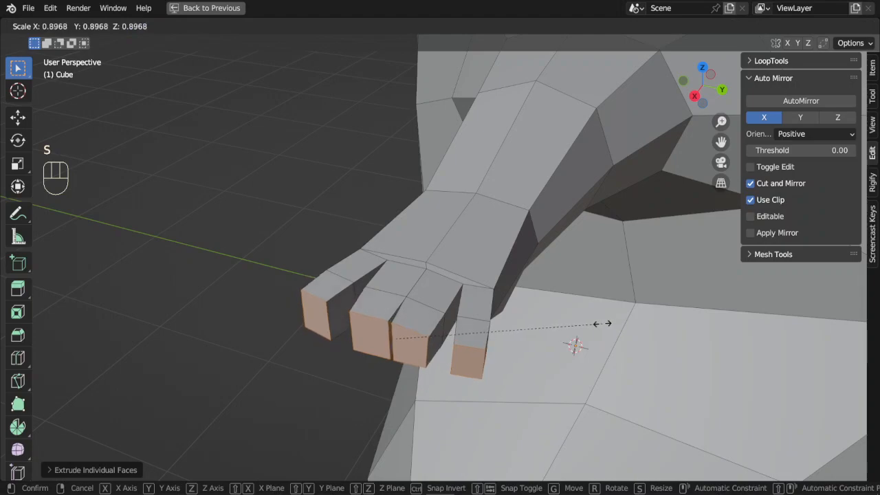
{"action": "left_click", "coordinate": [584, 321]}
- Extrude the palm's front side face outward by about 0.02 m as a base for the thumb
{"action": "middle_click_drag", "start_coordinate": [506, 337], "coordinate": [627, 343]}
{"action": "left_click", "coordinate": [438, 308]}
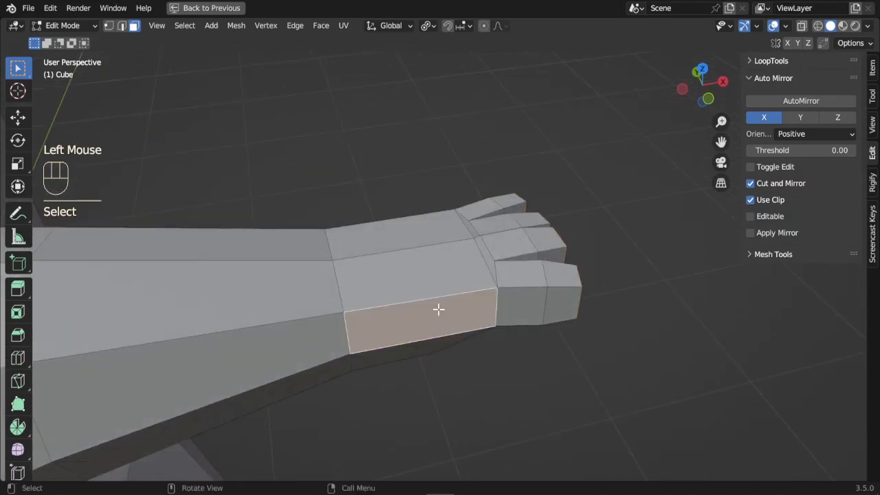
{"action": "scroll", "coordinate": [440, 260], "scroll_direction": "down", "scroll_amount": 2}
{"action": "middle_click_drag", "start_coordinate": [441, 260], "coordinate": [528, 306]}
{"action": "scroll", "coordinate": [434, 288], "scroll_direction": "up", "scroll_amount": 2}
{"action": "key", "text": "e"}
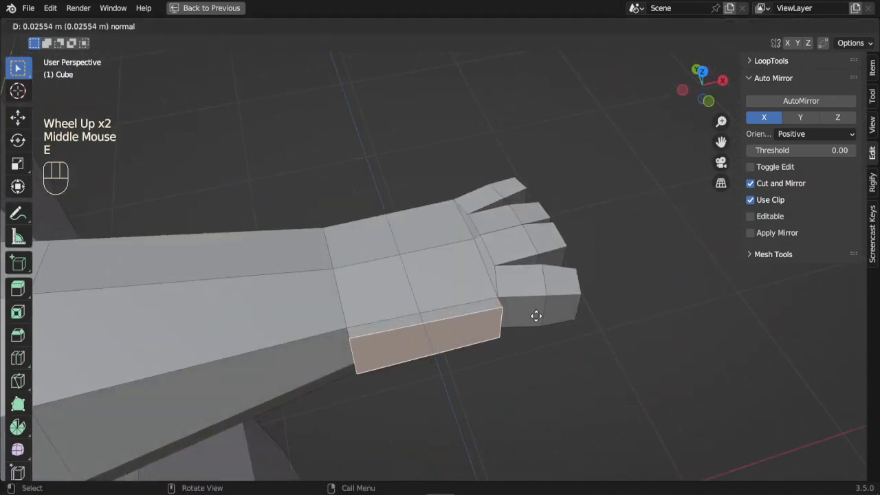
{"action": "left_click", "coordinate": [532, 312]}
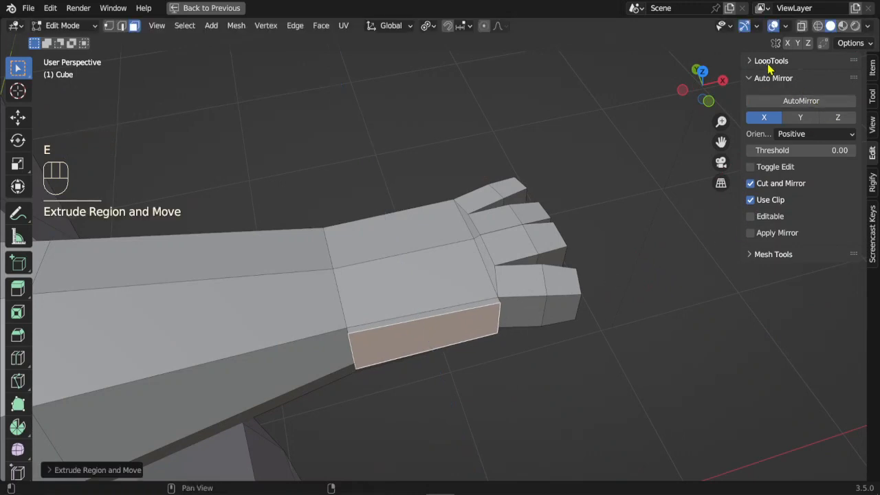
- Apply LoopTools Circle to the extruded thumb base face and scale it down to a small diamond
{"action": "left_click", "coordinate": [769, 61]}
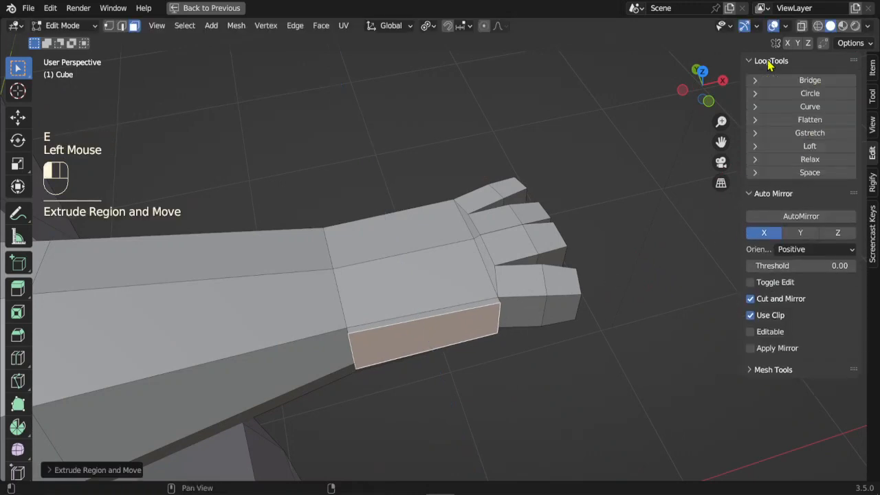
{"action": "left_click", "coordinate": [810, 94]}
{"action": "key", "text": "s"}
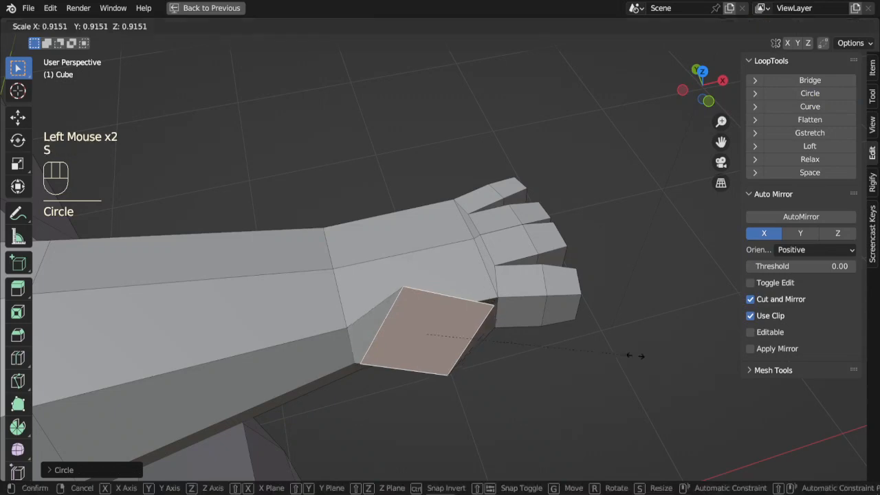
{"action": "left_click", "coordinate": [493, 344]}
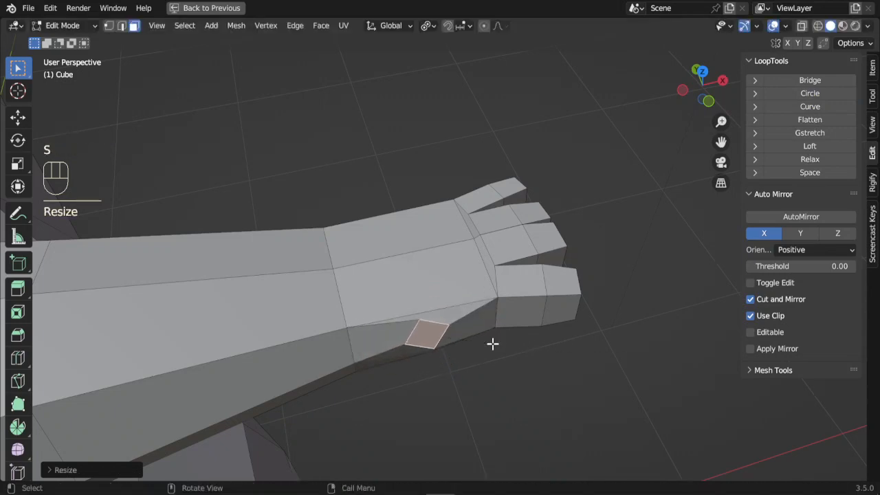
- In front view, rotate the small thumb base face until its edges are nearly level and adjust its scale
{"action": "key", "text": "KP_1"}
{"action": "key", "text": "KP_3"}
{"action": "key", "text": "KP_1"}
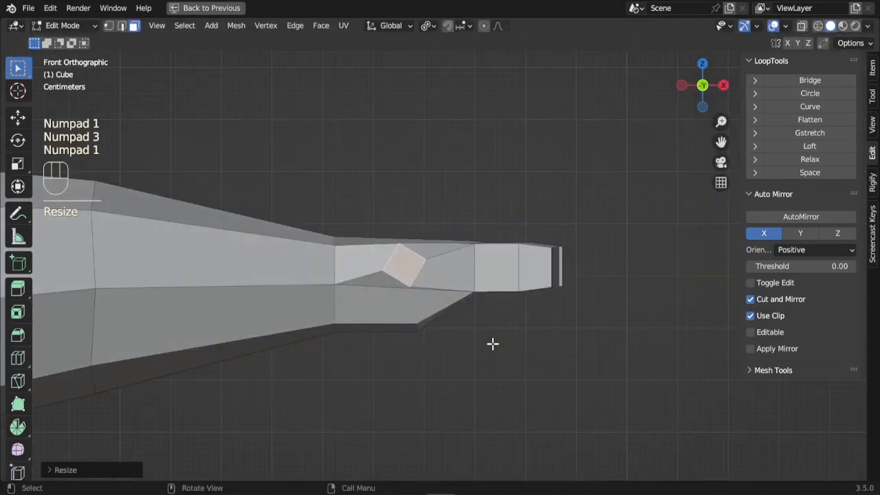
{"action": "scroll", "coordinate": [493, 344], "scroll_direction": "up", "scroll_amount": 2}
{"action": "key", "text": "r"}
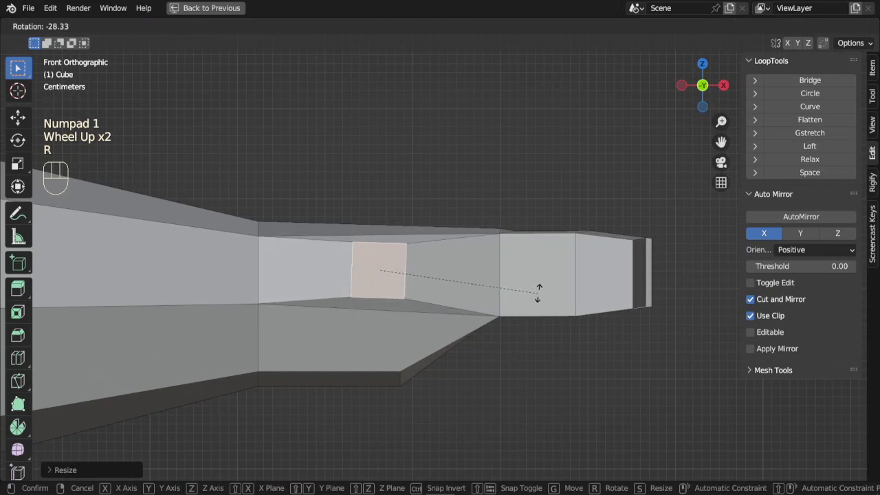
{"action": "left_click", "coordinate": [529, 292]}
{"action": "key", "text": "s"}
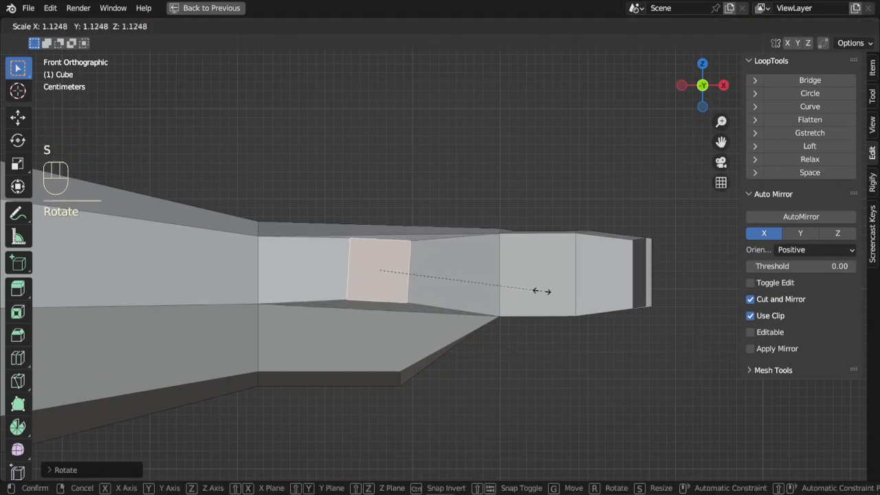
{"action": "left_click", "coordinate": [497, 281]}
- In top view, pull the thumb base face away from the palm and rotate it to angle toward the fingers
{"action": "scroll", "coordinate": [498, 281], "scroll_direction": "down", "scroll_amount": 2}
{"action": "middle_click_drag", "start_coordinate": [497, 280], "coordinate": [482, 372]}
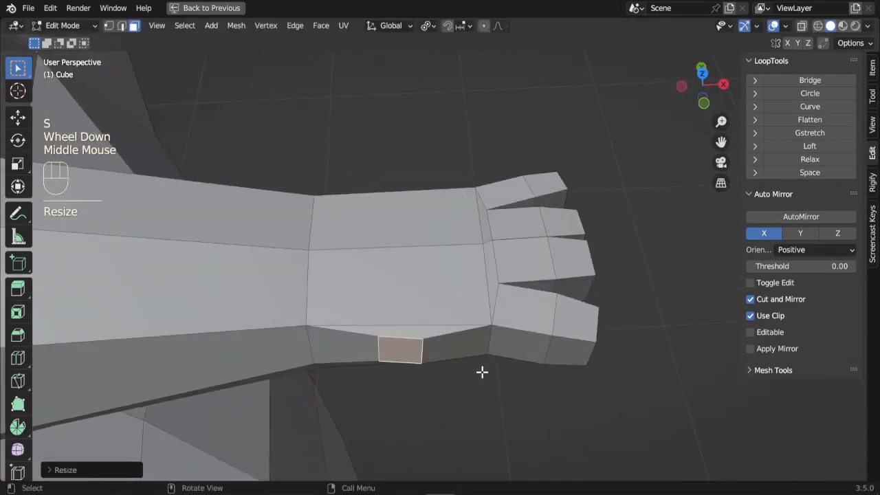
{"action": "key", "text": "KP_7"}
{"action": "key", "text": "g"}
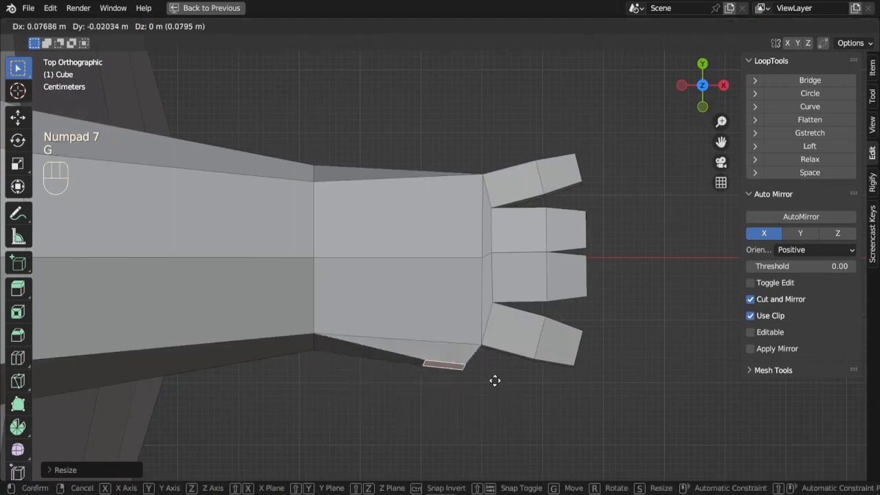
{"action": "left_click", "coordinate": [486, 429]}
{"action": "key", "text": "r"}
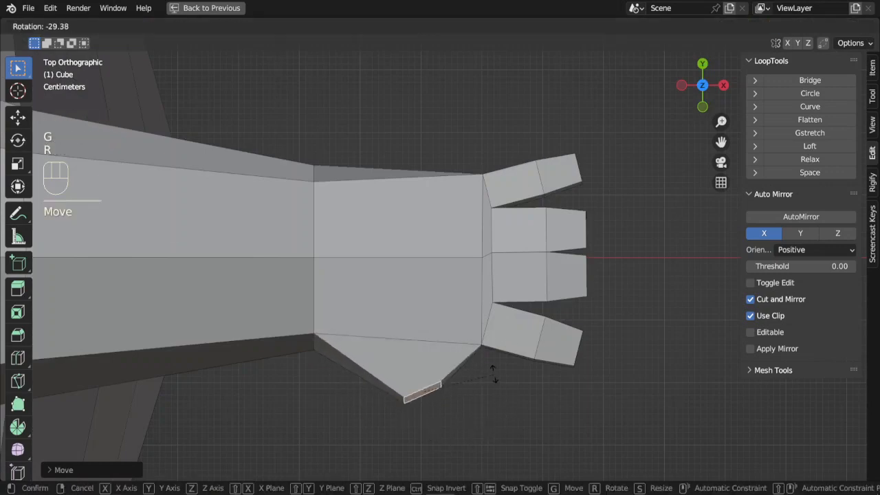
{"action": "left_click", "coordinate": [493, 375]}
- Resize the angled thumb base face and reposition it beside the palm
{"action": "key", "text": "s"}
{"action": "left_click", "coordinate": [550, 369]}
{"action": "key", "text": "g"}
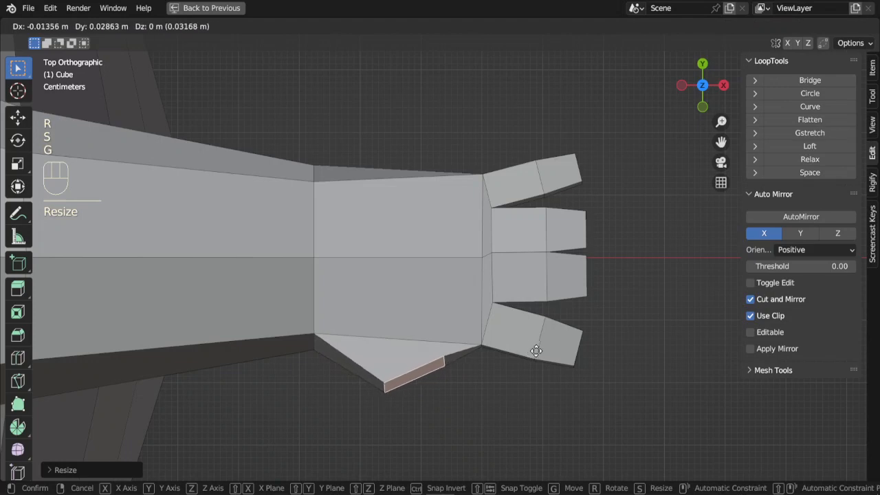
{"action": "left_click", "coordinate": [488, 401]}
{"action": "middle_click_drag", "start_coordinate": [487, 401], "coordinate": [500, 319]}
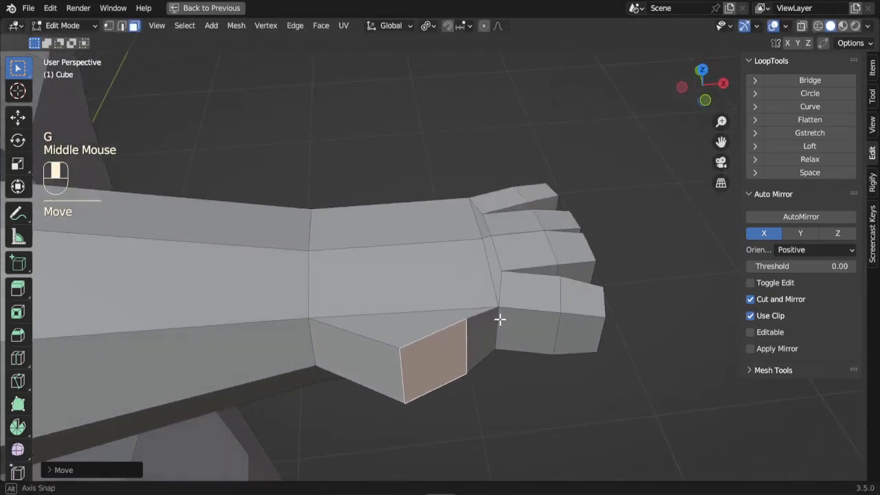
{"action": "key", "text": "s"}
{"action": "left_click", "coordinate": [549, 283]}
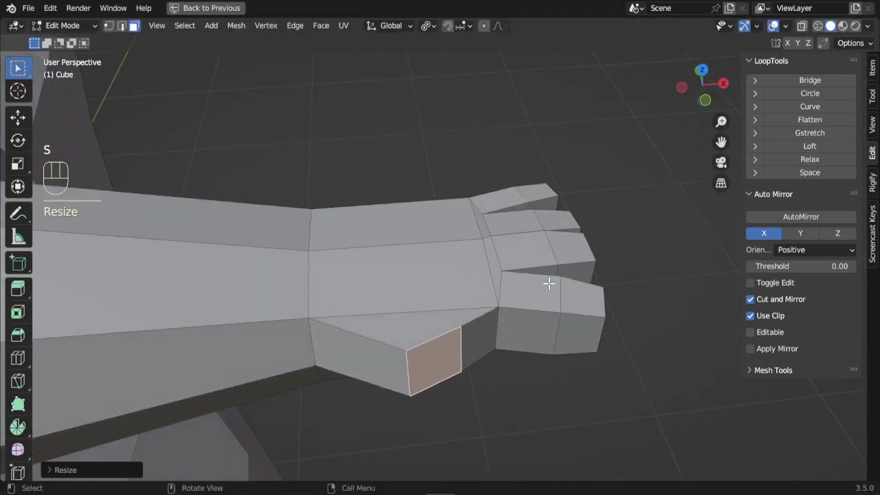
- Extrude the thumb base face outward by about 0.09 m and scale its end face to form the thumb
{"action": "middle_click_drag", "start_coordinate": [538, 312], "coordinate": [486, 308]}
{"action": "middle_click_drag", "start_coordinate": [468, 341], "coordinate": [513, 296]}
{"action": "key", "text": "e"}
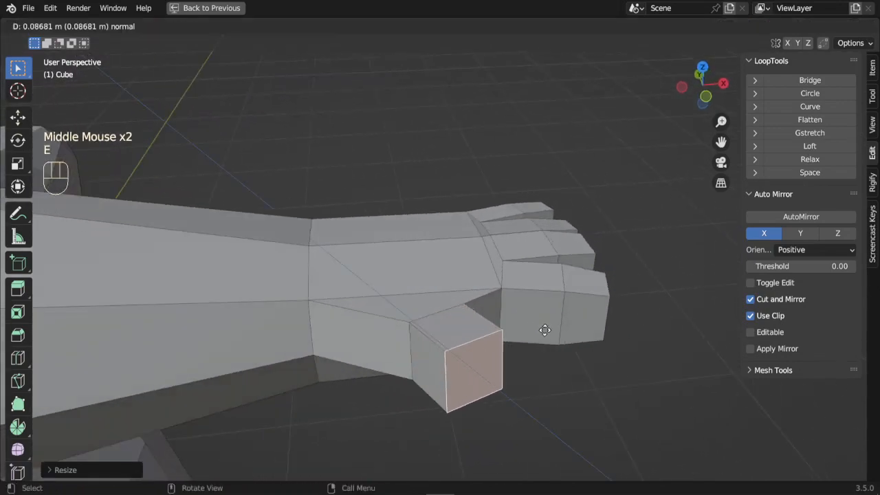
{"action": "left_click", "coordinate": [551, 334]}
{"action": "key", "text": "s"}
{"action": "left_click", "coordinate": [570, 353]}
- Edge Slide the two upper edges across the knuckles slightly toward the wrist
{"action": "middle_click_drag", "start_coordinate": [570, 353], "coordinate": [523, 337]}
{"action": "left_click", "coordinate": [123, 26]}
{"action": "middle_click_drag", "start_coordinate": [444, 281], "coordinate": [470, 321]}
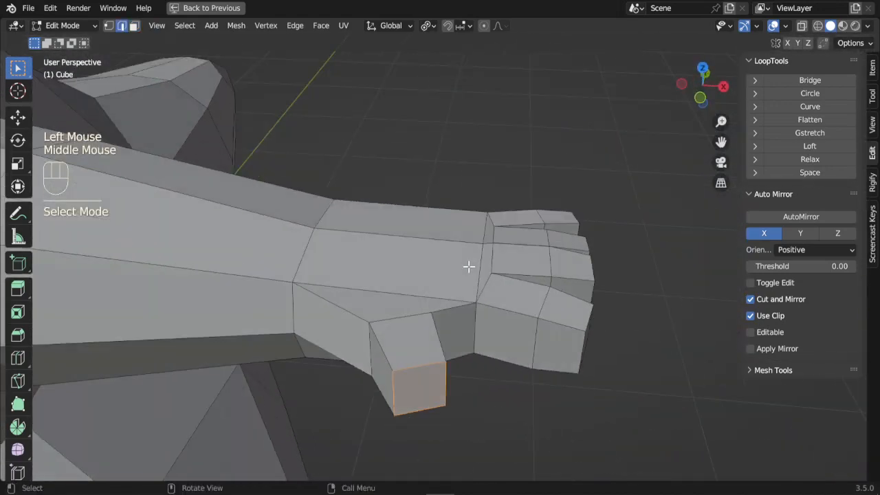
{"action": "left_click", "coordinate": [477, 240]}
{"action": "left_click", "coordinate": [486, 227], "text": "shift"}
{"action": "key", "text": "g"}
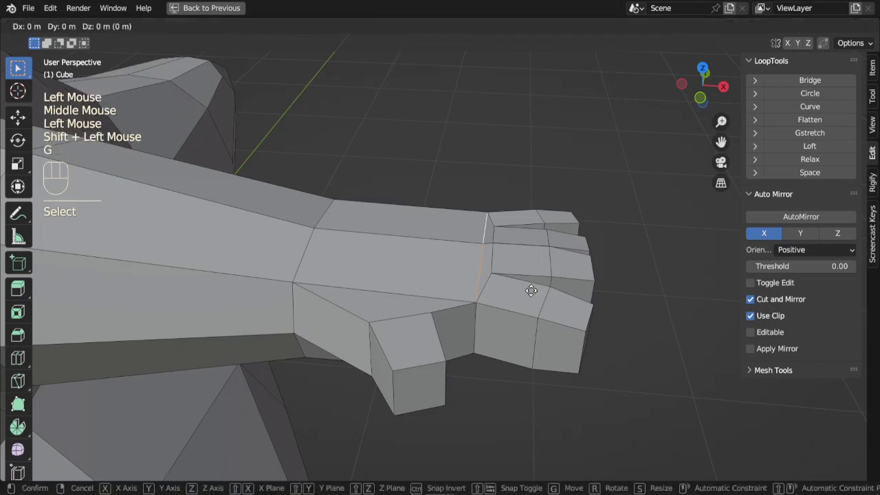
{"action": "key", "text": "g"}
{"action": "left_click", "coordinate": [525, 353]}
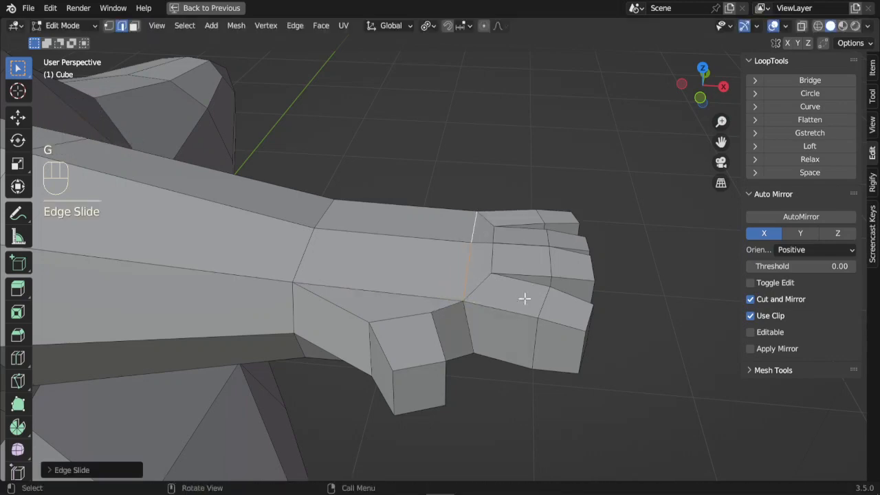
- Move the central lengthwise edge on the back of the hand along Z
{"action": "middle_click_drag", "start_coordinate": [525, 354], "coordinate": [370, 236]}
{"action": "left_click", "coordinate": [364, 232]}
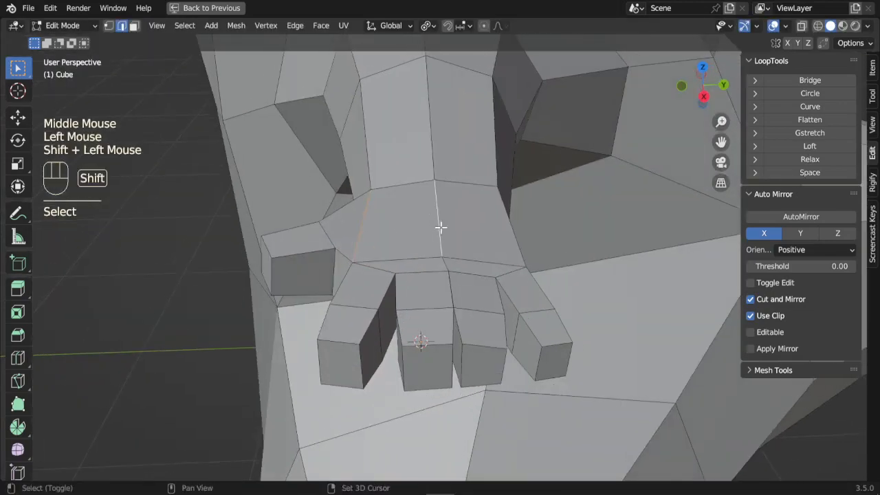
{"action": "middle_click_drag", "start_coordinate": [440, 226], "coordinate": [463, 259]}
{"action": "left_click", "coordinate": [451, 232]}
{"action": "key", "text": "g"}
{"action": "key", "text": "z"}
- Slide the central knuckle vertex on the back of the hand toward the wrist in vertex select mode
{"action": "left_click", "coordinate": [111, 26]}
{"action": "key", "text": "g"}
{"action": "key", "text": "g"}
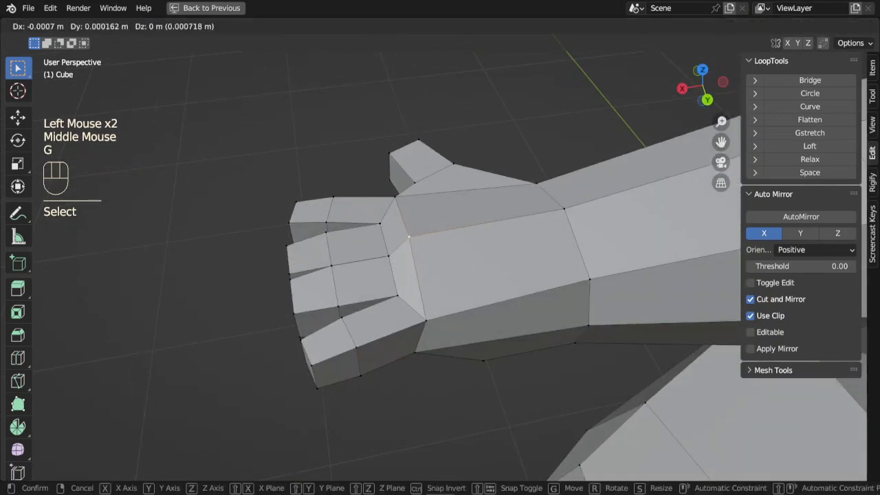
{"action": "left_click", "coordinate": [499, 260]}
- Add a level 1 Subdivision Surface to the dinosaur in Object Mode and inspect the smoothed hand
{"action": "middle_click_drag", "start_coordinate": [415, 291], "coordinate": [362, 222]}
{"action": "key", "text": "Tab"}
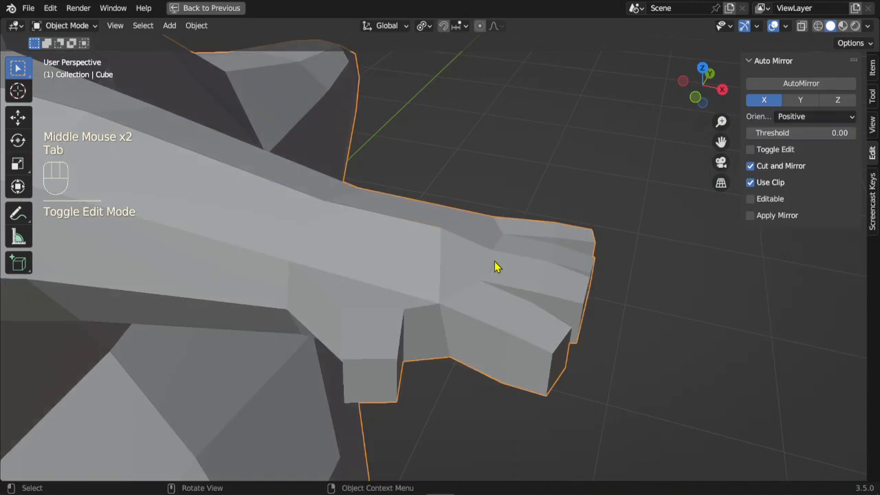
{"action": "scroll", "coordinate": [507, 265], "scroll_direction": "down", "scroll_amount": 4}
{"action": "middle_click_drag", "start_coordinate": [507, 265], "coordinate": [495, 248]}
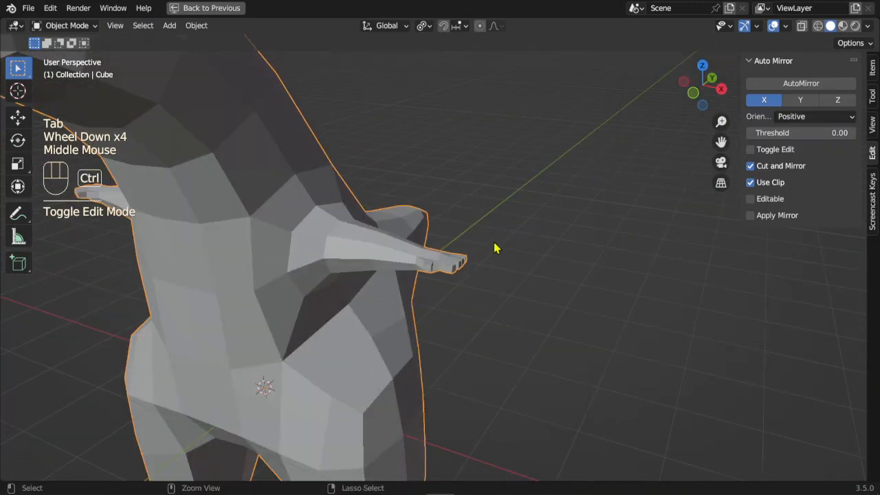
{"action": "key", "text": "ctrl+1"}
{"action": "scroll", "coordinate": [527, 303], "scroll_direction": "up", "scroll_amount": 3}
{"action": "middle_click_drag", "start_coordinate": [526, 303], "coordinate": [393, 342]}
{"action": "scroll", "coordinate": [406, 301], "scroll_direction": "up", "scroll_amount": 2}
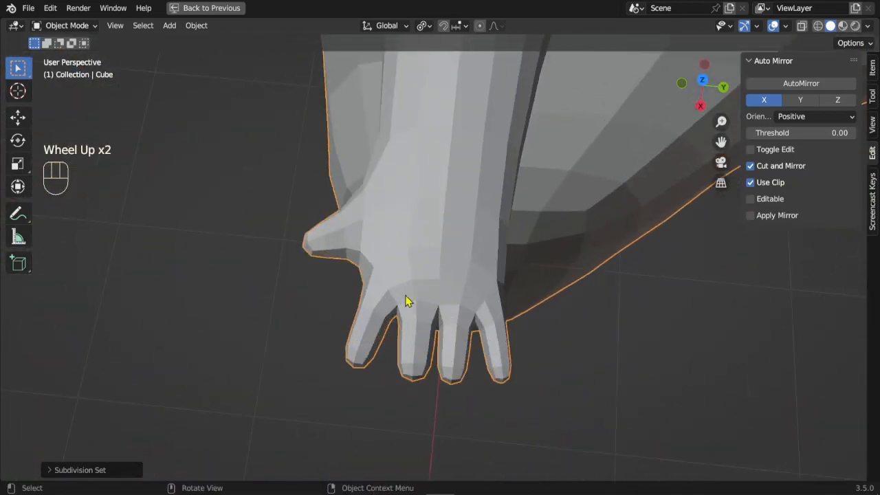
{"action": "scroll", "coordinate": [475, 342], "scroll_direction": "up", "scroll_amount": 1}
- Rotate the index finger's tip segment toward the other fingers and move it outward in top view to straighten and lengthen the finger
{"action": "key", "text": "Tab"}
{"action": "middle_click_drag", "start_coordinate": [475, 383], "coordinate": [289, 167]}
{"action": "left_click", "coordinate": [135, 25]}
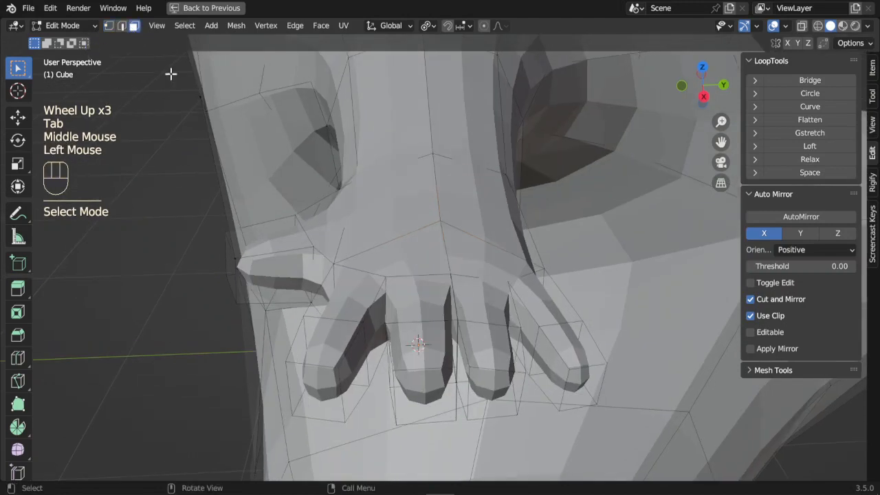
{"action": "left_click", "coordinate": [315, 395]}
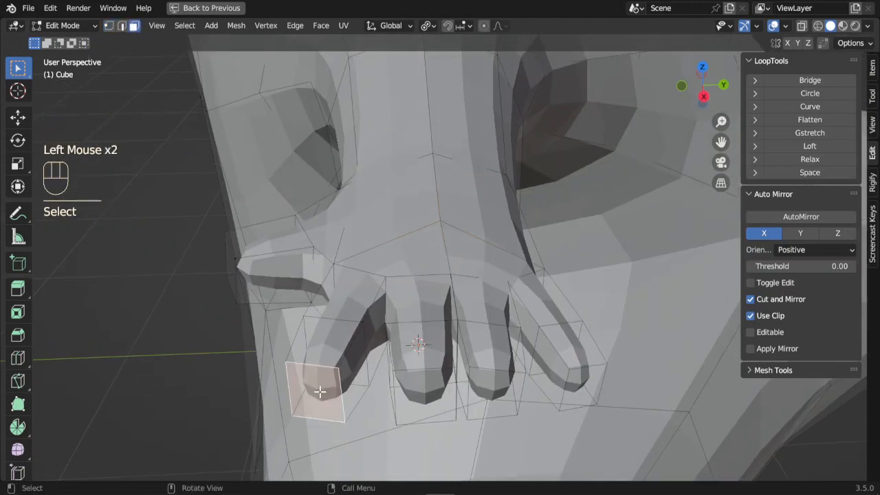
{"action": "key", "text": "ctrl+KP_Add"}
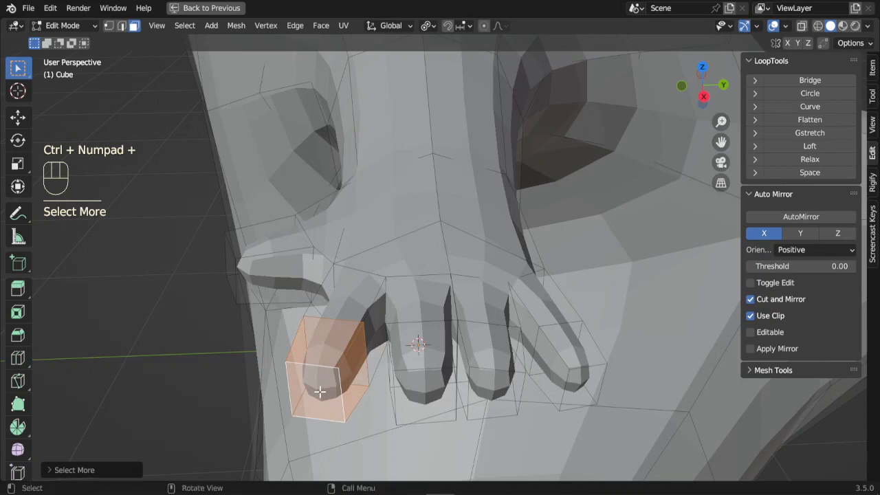
{"action": "key", "text": "KP_7"}
{"action": "key", "text": "r"}
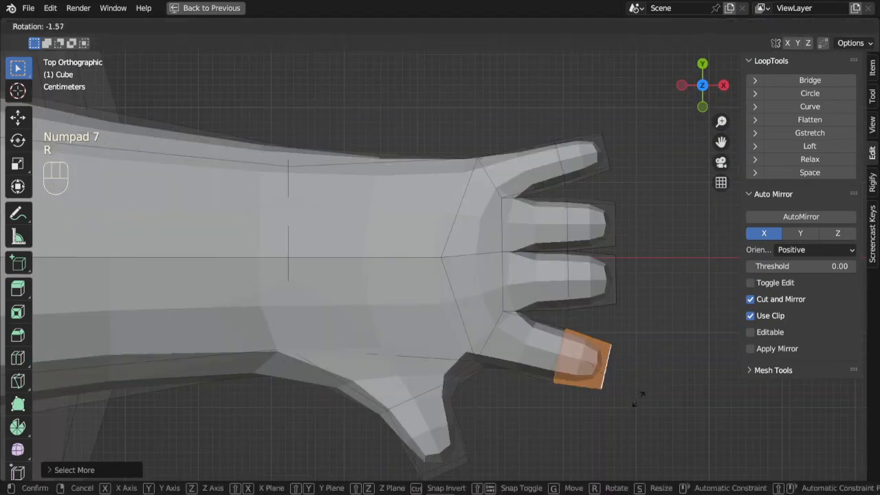
{"action": "key", "text": "g"}
{"action": "key", "text": "r"}
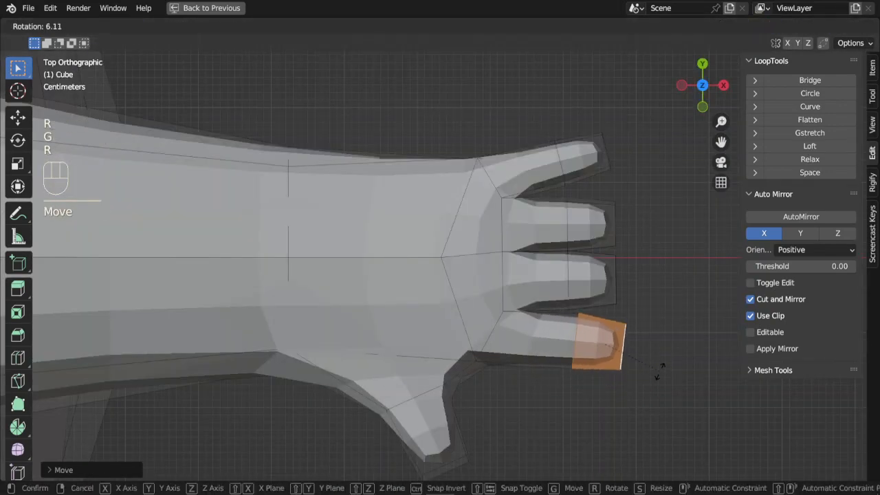
{"action": "key", "text": "g"}
{"action": "left_click", "coordinate": [662, 373]}
- Scale down the little finger's tip segment and move it about 0.02 m toward the palm in top view
{"action": "middle_click_drag", "start_coordinate": [671, 265], "coordinate": [612, 331]}
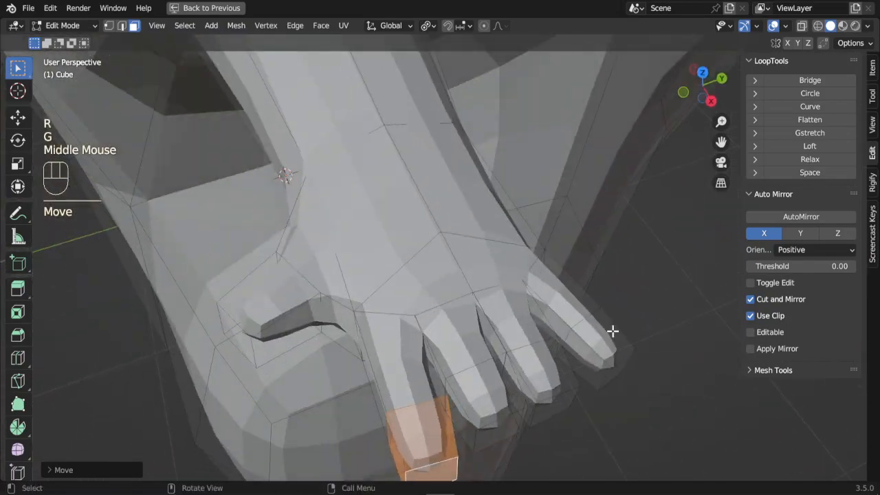
{"action": "left_click", "coordinate": [618, 369]}
{"action": "middle_click_drag", "start_coordinate": [618, 369], "coordinate": [592, 339]}
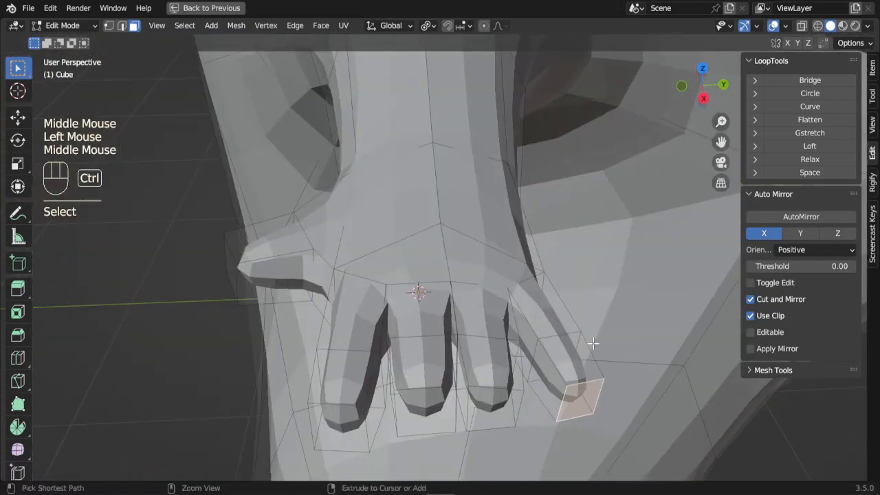
{"action": "key", "text": "ctrl+KP_Add"}
{"action": "key", "text": "KP_7"}
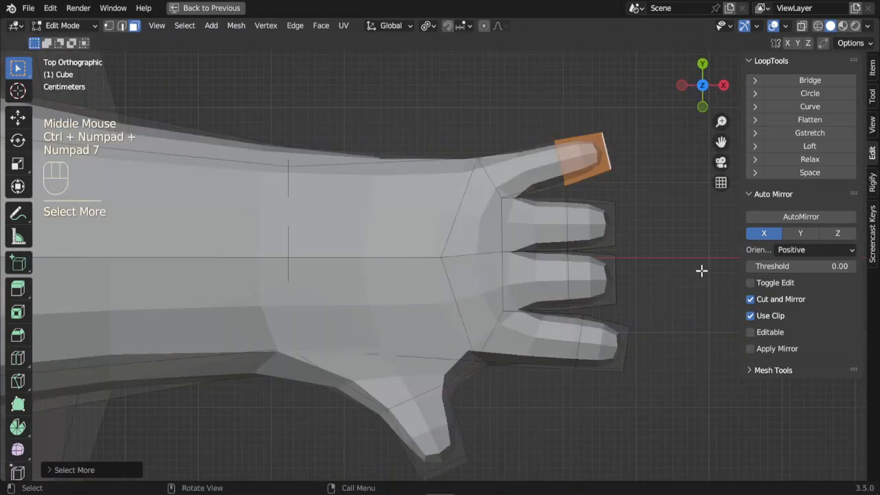
{"action": "key", "text": "s"}
{"action": "key", "text": "g"}
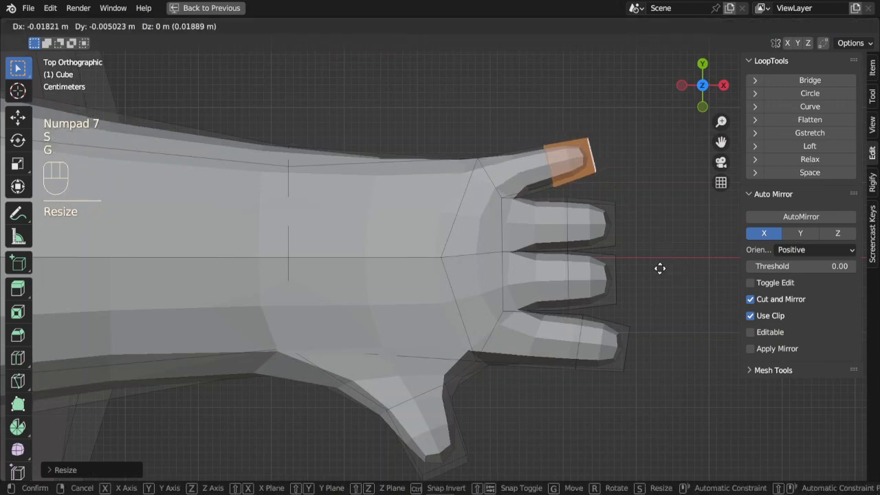
{"action": "left_click", "coordinate": [658, 268]}
- Move the end face of the finger beside the index finger outward in top view to lengthen it
{"action": "key", "text": "Tab"}
{"action": "middle_click_drag", "start_coordinate": [625, 323], "coordinate": [528, 398]}
{"action": "key", "text": "Tab"}
{"action": "left_click", "coordinate": [531, 405]}
{"action": "key", "text": "KP_7"}
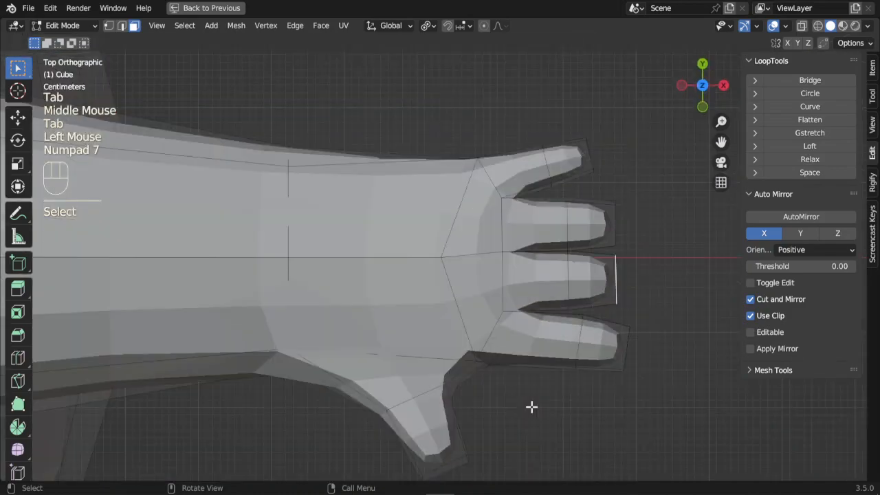
{"action": "key", "text": "g"}
{"action": "left_click", "coordinate": [627, 369]}
- Examine the reshaped hand and the dinosaur's body and legs in Object Mode
{"action": "key", "text": "Tab"}
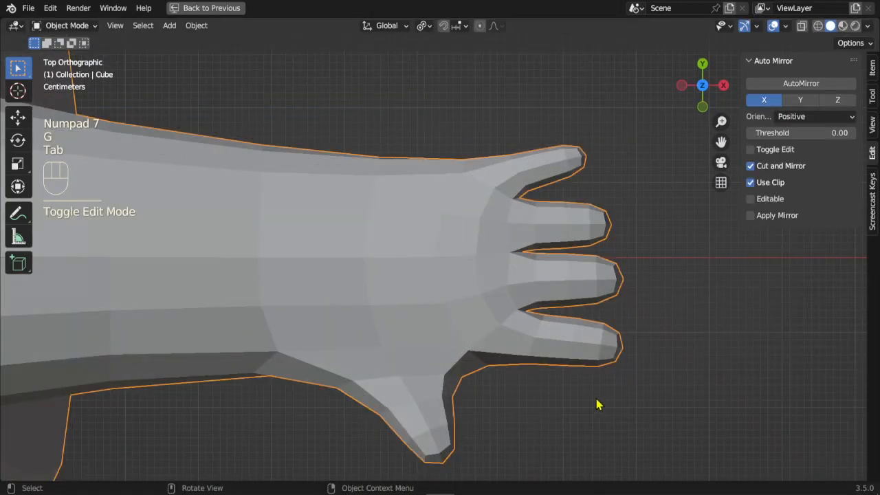
{"action": "scroll", "coordinate": [599, 403], "scroll_direction": "down", "scroll_amount": 1}
{"action": "middle_click_drag", "start_coordinate": [599, 402], "coordinate": [543, 281]}
{"action": "scroll", "coordinate": [474, 330], "scroll_direction": "down", "scroll_amount": 1}
{"action": "middle_click_drag", "start_coordinate": [474, 330], "coordinate": [431, 230]}
{"action": "scroll", "coordinate": [436, 310], "scroll_direction": "down", "scroll_amount": 2}
{"action": "scroll", "coordinate": [436, 310], "scroll_direction": "down", "scroll_amount": 1}
{"action": "middle_click_drag", "start_coordinate": [435, 310], "coordinate": [499, 316]}
- Flatten the faces at the bottom of the leg by scaling them to 0 along Z
{"action": "key", "text": "Tab"}
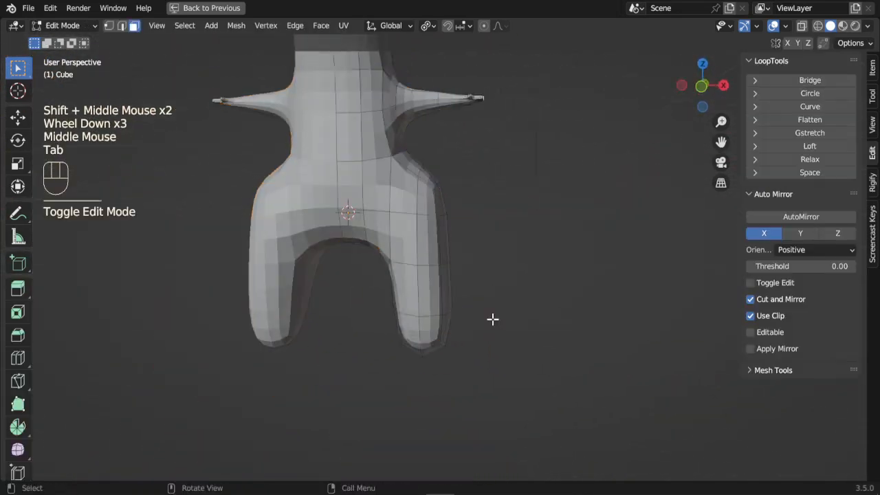
{"action": "scroll", "coordinate": [480, 395], "scroll_direction": "up", "scroll_amount": 2}
{"action": "middle_click_drag", "start_coordinate": [479, 396], "coordinate": [425, 310]}
{"action": "middle_click_drag", "start_coordinate": [425, 310], "coordinate": [492, 306]}
{"action": "left_click", "coordinate": [402, 296]}
{"action": "left_click", "coordinate": [369, 308], "text": "shift"}
{"action": "left_click", "coordinate": [391, 343], "text": "shift"}
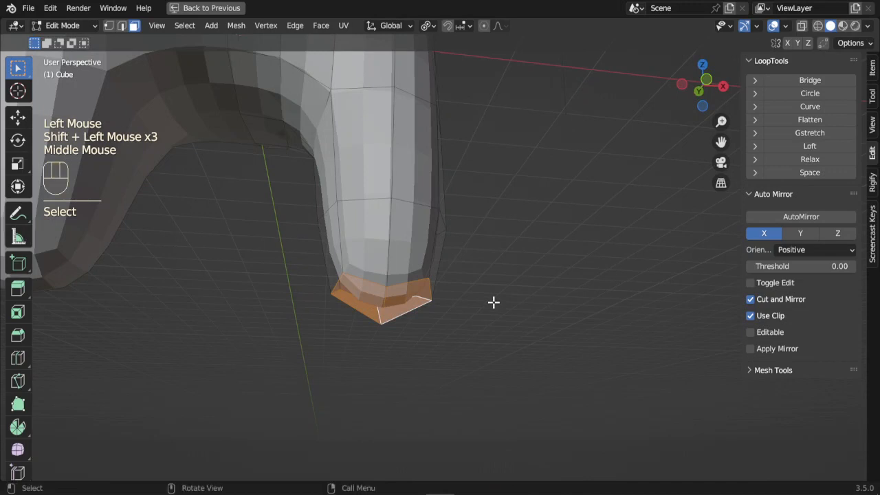
{"action": "key", "text": "s"}
{"action": "key", "text": "z"}
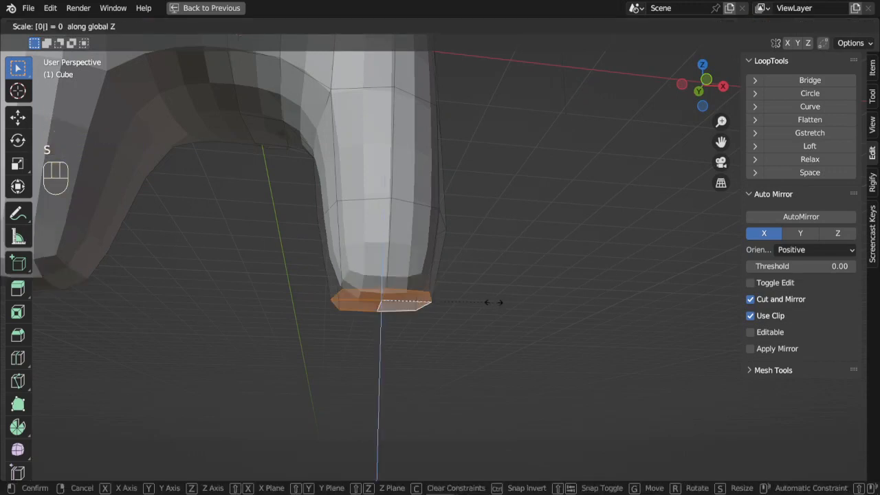
{"action": "left_click", "coordinate": [493, 302]}
- Scale up the flattened sole faces to widen the base of the leg
{"action": "middle_click_drag", "start_coordinate": [490, 259], "coordinate": [428, 279]}
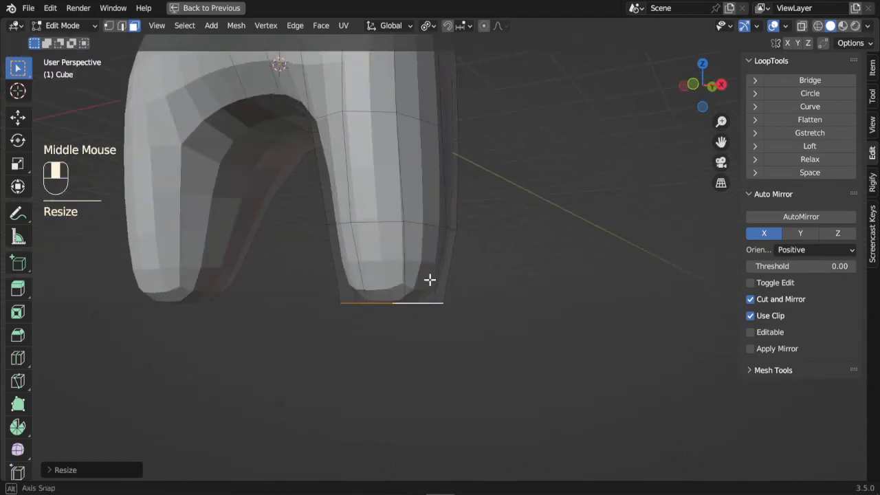
{"action": "key", "text": "s"}
{"action": "left_click", "coordinate": [590, 337]}
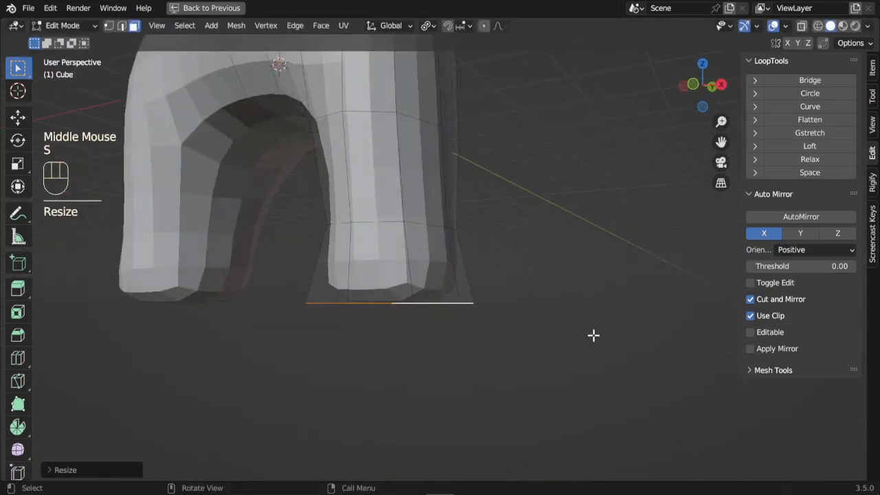
- Extrude the four faces around the front and sides of the lower leg outward as individual faces to form toes
{"action": "middle_click_drag", "start_coordinate": [593, 334], "coordinate": [458, 298]}
{"action": "left_click", "coordinate": [440, 284]}
{"action": "scroll", "coordinate": [440, 283], "scroll_direction": "up", "scroll_amount": 1}
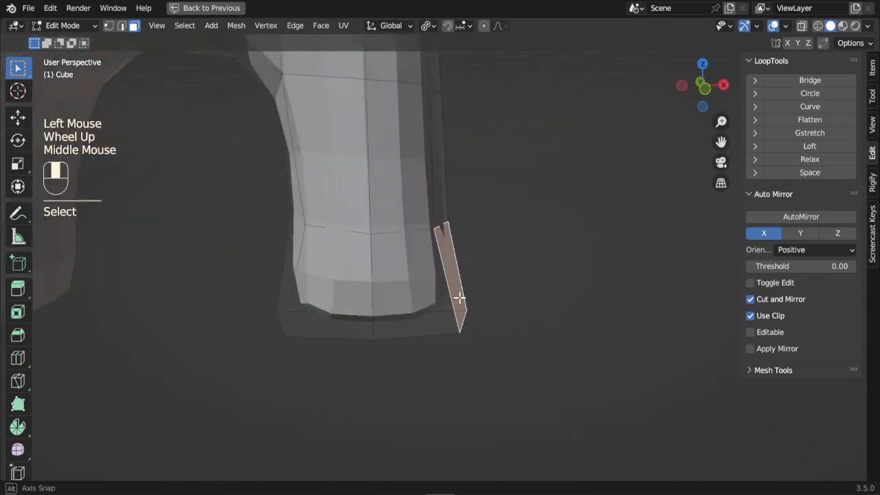
{"action": "left_click", "coordinate": [416, 298], "text": "shift"}
{"action": "left_click", "coordinate": [406, 299], "text": "shift"}
{"action": "middle_click_drag", "start_coordinate": [350, 299], "coordinate": [421, 260]}
{"action": "left_click", "coordinate": [354, 295], "text": "shift"}
{"action": "scroll", "coordinate": [353, 295], "scroll_direction": "down", "scroll_amount": 1}
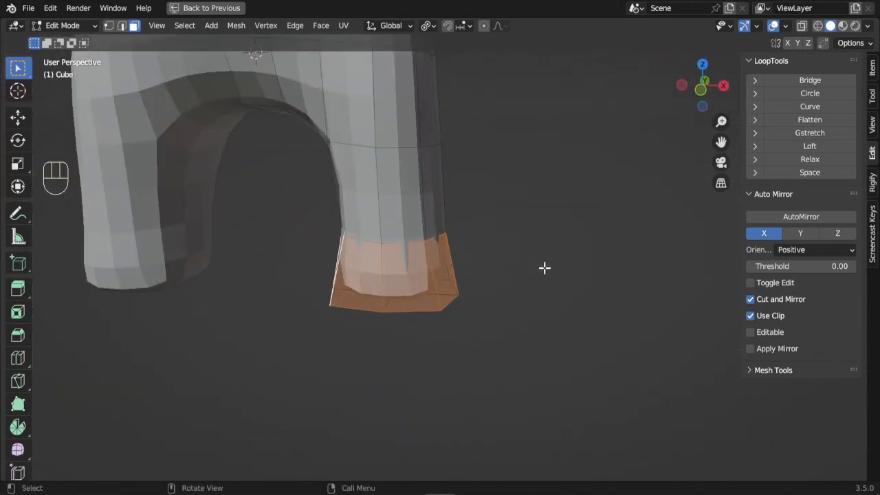
{"action": "key", "text": "alt+e"}
{"action": "left_click", "coordinate": [509, 268]}
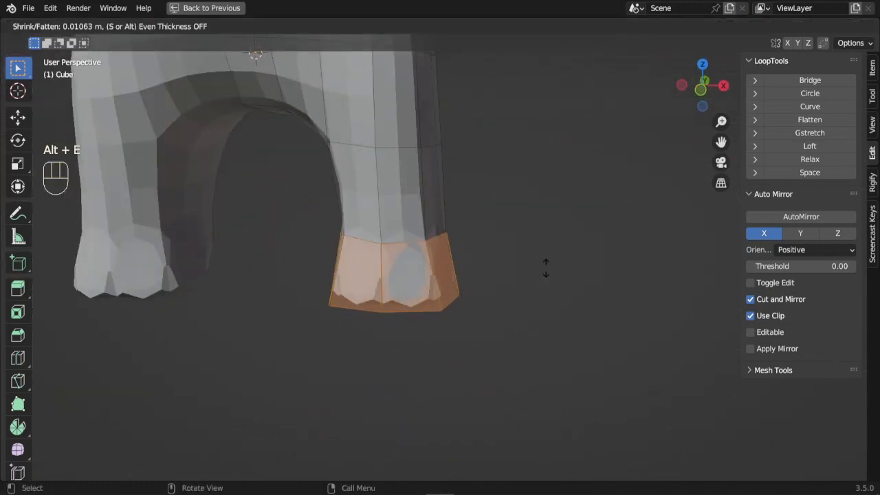
{"action": "left_click", "coordinate": [534, 243]}
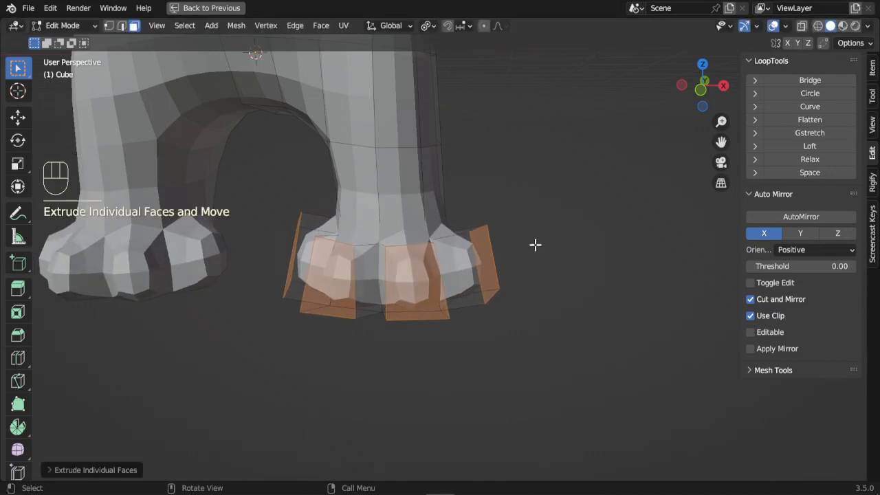
- Move the four toe faces about 0.09 m down and slightly forward in side view, and nudge the outermost one further
{"action": "key", "text": "KP_3"}
{"action": "scroll", "coordinate": [498, 270], "scroll_direction": "up", "scroll_amount": 1}
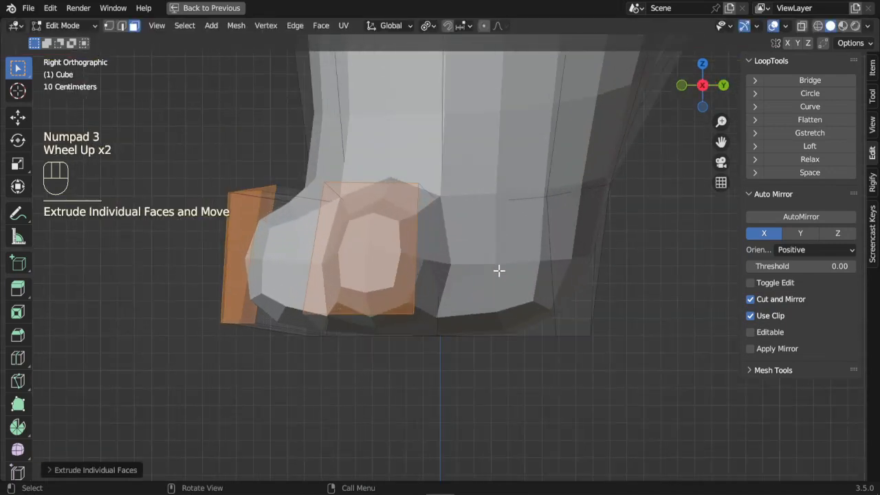
{"action": "key", "text": "g"}
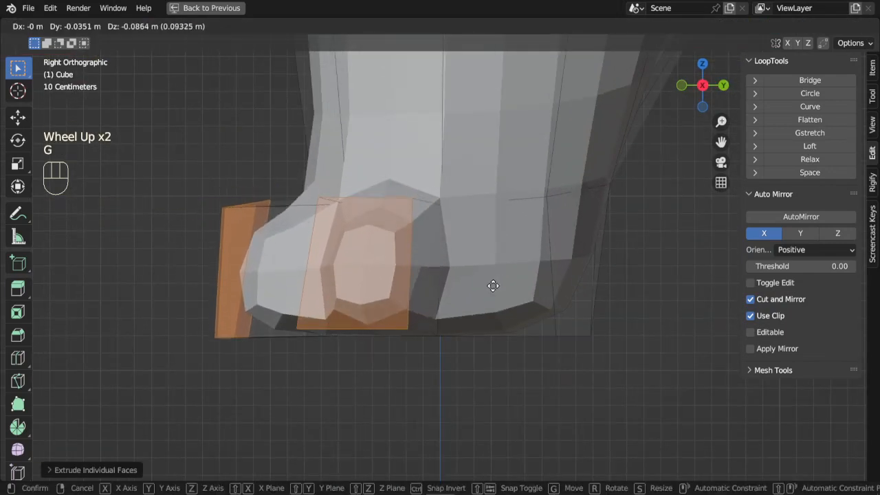
{"action": "left_click", "coordinate": [435, 316]}
{"action": "left_click", "coordinate": [366, 263]}
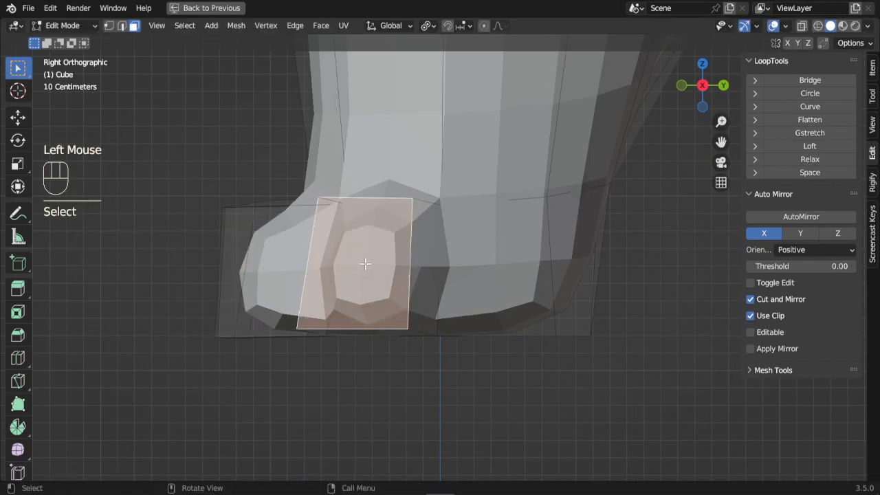
{"action": "key", "text": "g"}
{"action": "left_click", "coordinate": [360, 274]}
- Move the end face of the inner front toe slightly toward the outer side of the foot in front view
{"action": "middle_click_drag", "start_coordinate": [170, 317], "coordinate": [336, 300]}
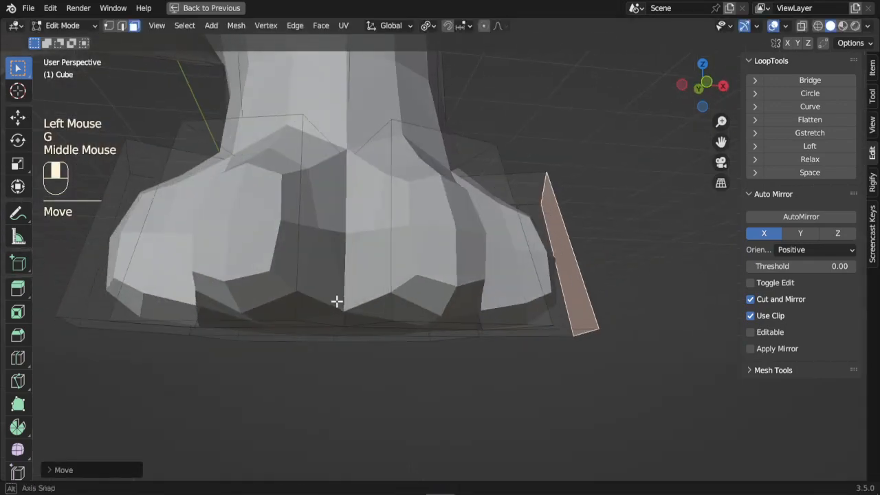
{"action": "left_click", "coordinate": [242, 248]}
{"action": "key", "text": "KP_1"}
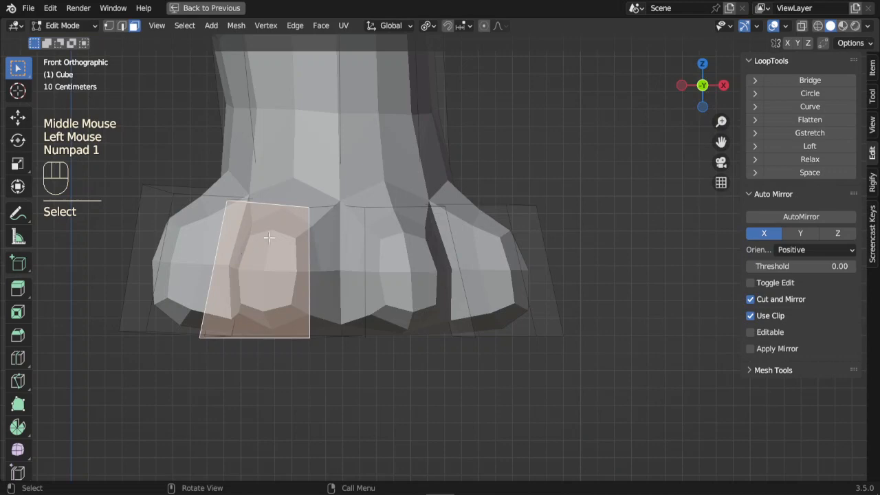
{"action": "key", "text": "g"}
{"action": "left_click", "coordinate": [314, 271]}
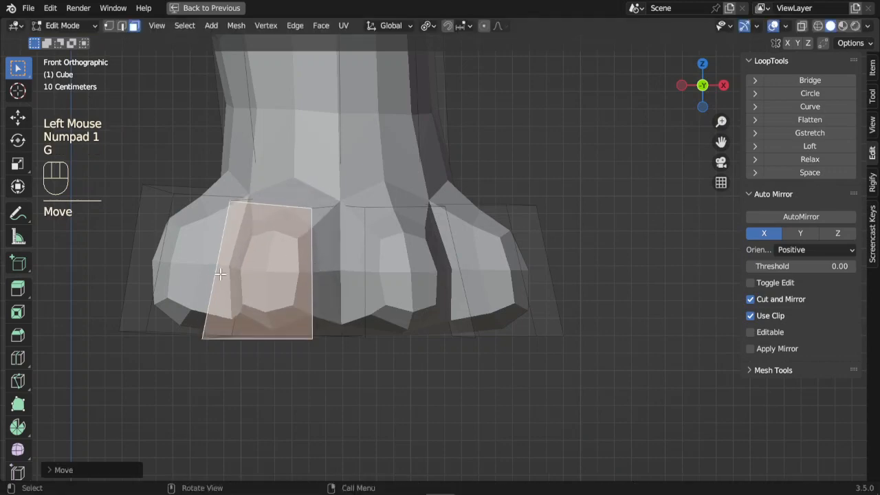
- Move the end face of the innermost side toe slightly down in front view
{"action": "left_click", "coordinate": [151, 262]}
{"action": "scroll", "coordinate": [157, 263], "scroll_direction": "down", "scroll_amount": 2}
{"action": "middle_click_drag", "start_coordinate": [157, 263], "coordinate": [208, 274]}
{"action": "key", "text": "KP_1"}
{"action": "key", "text": "g"}
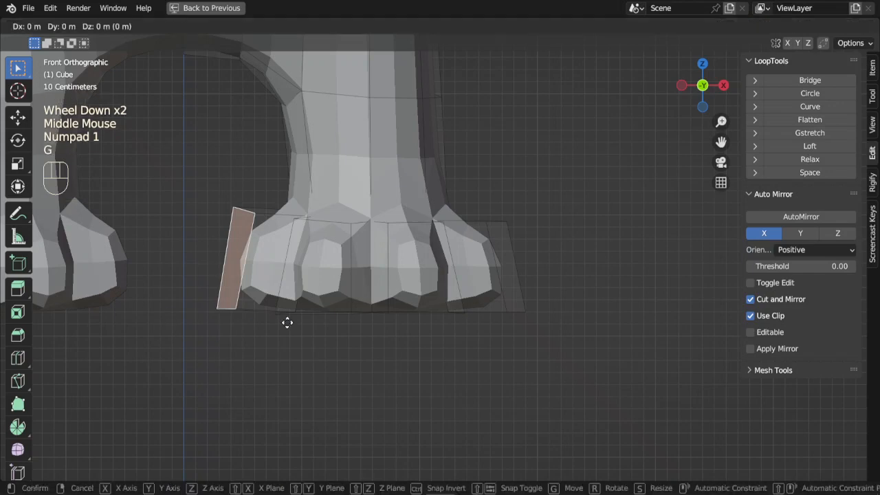
{"action": "left_click", "coordinate": [287, 326]}
{"action": "scroll", "coordinate": [365, 269], "scroll_direction": "down", "scroll_amount": 1}
{"action": "middle_click_drag", "start_coordinate": [365, 269], "coordinate": [417, 302]}
{"action": "left_click", "coordinate": [412, 303], "text": "shift"}
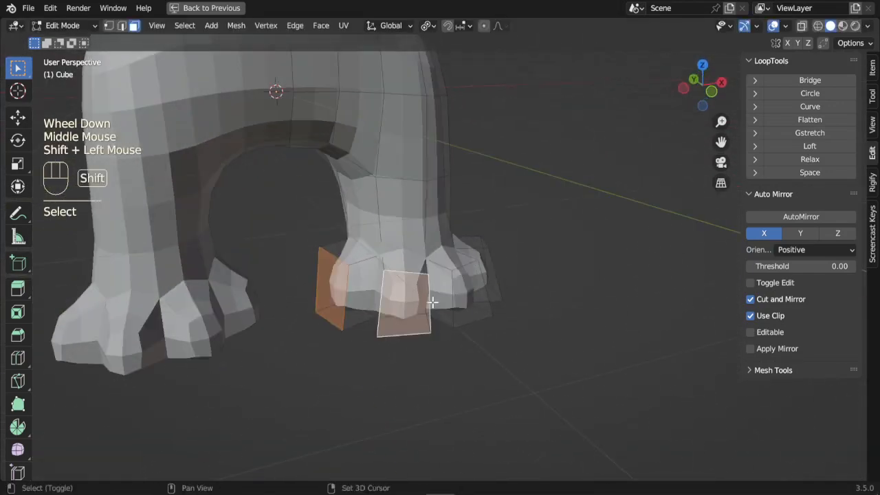
{"action": "left_click", "coordinate": [471, 296], "text": "shift"}
{"action": "middle_click_drag", "start_coordinate": [520, 281], "coordinate": [461, 281]}
{"action": "left_click", "coordinate": [462, 285], "text": "shift"}
{"action": "scroll", "coordinate": [527, 305], "scroll_direction": "up", "scroll_amount": 1}
{"action": "scroll", "coordinate": [527, 305], "scroll_direction": "up", "scroll_amount": 1}
{"action": "middle_click_drag", "start_coordinate": [527, 306], "coordinate": [525, 326]}
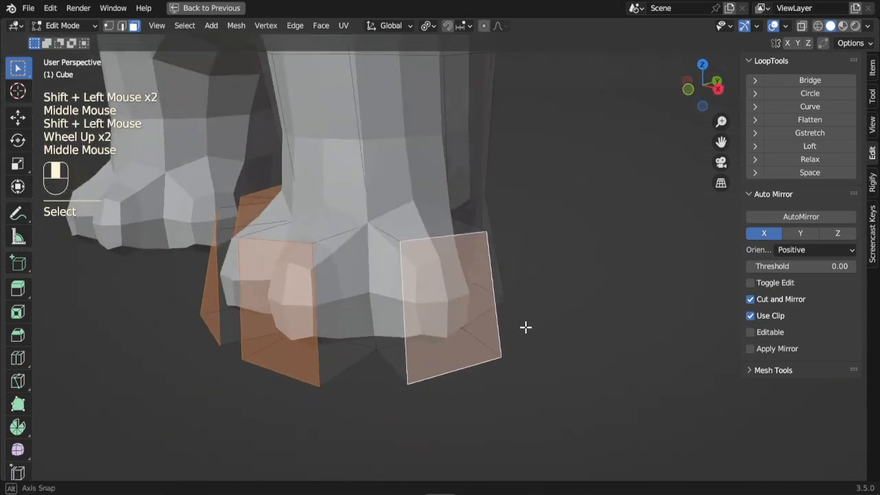
{"action": "key", "text": "s"}
{"action": "key", "text": "z"}
{"action": "right_click", "coordinate": [579, 331]}
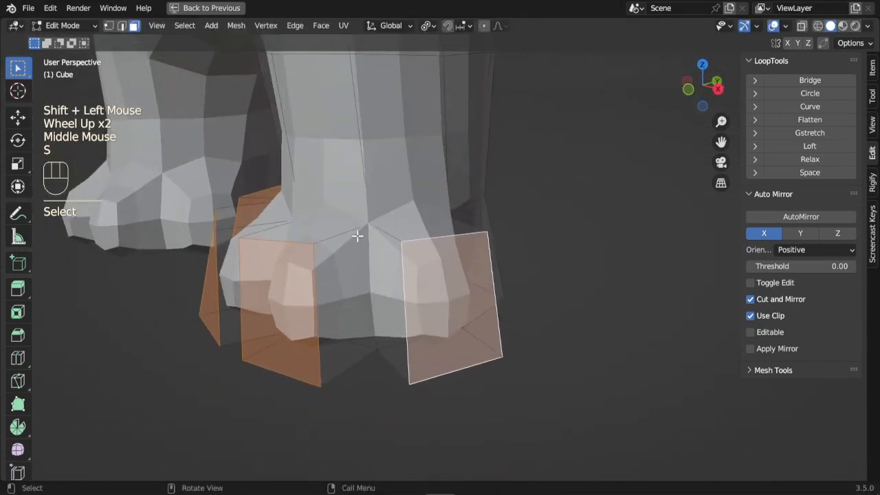
- Move the upper end edges of all four toes down along Z in edge select mode to slope the toes
{"action": "left_click", "coordinate": [123, 28]}
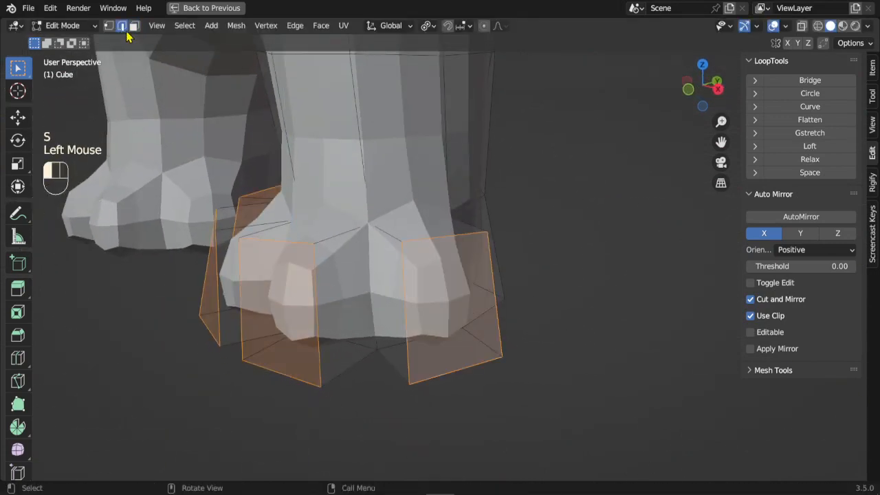
{"action": "left_click", "coordinate": [292, 242], "text": "shift"}
{"action": "middle_click_drag", "start_coordinate": [295, 251], "coordinate": [213, 147]}
{"action": "left_click", "coordinate": [315, 263]}
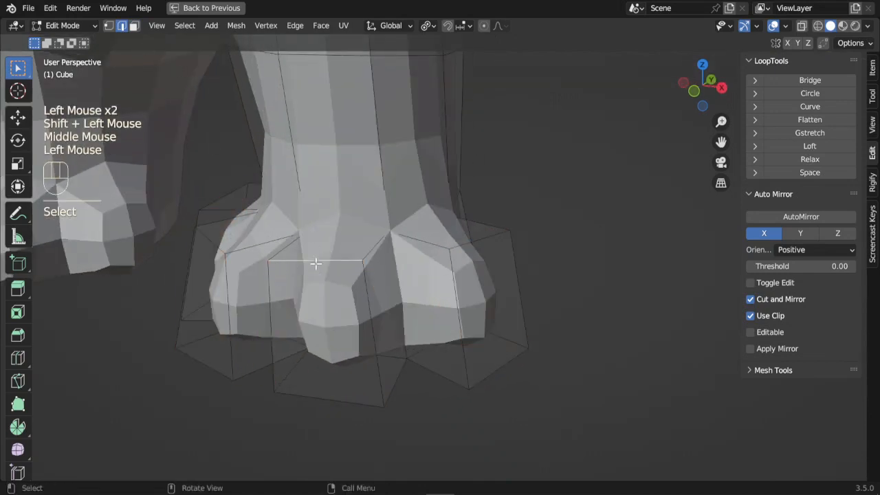
{"action": "left_click", "coordinate": [482, 244], "text": "shift"}
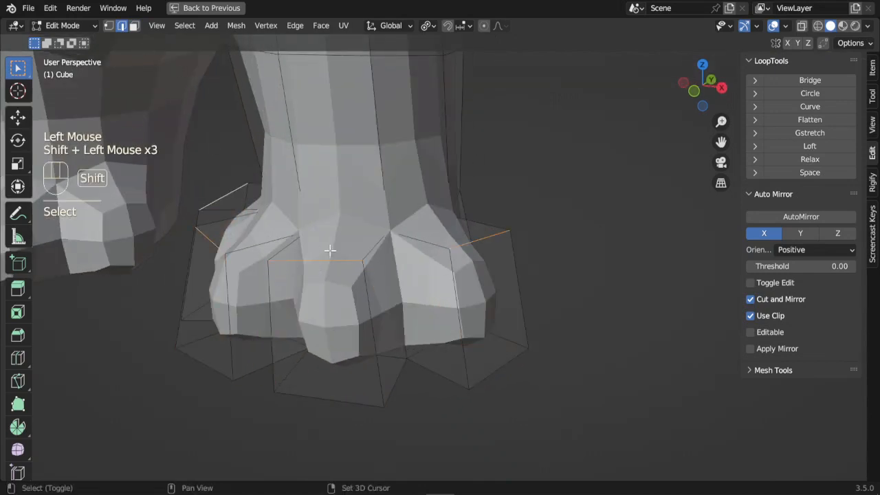
{"action": "key", "text": "g"}
{"action": "key", "text": "z"}
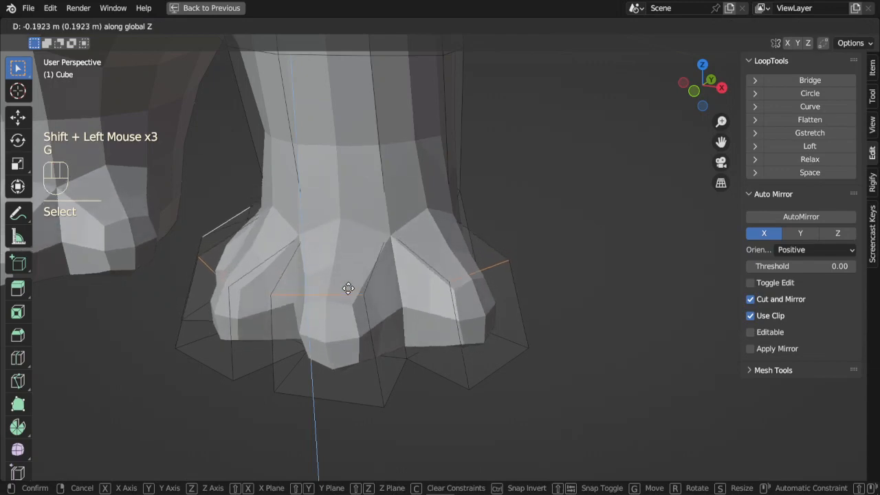
{"action": "left_click", "coordinate": [352, 299]}
{"action": "scroll", "coordinate": [385, 299], "scroll_direction": "down", "scroll_amount": 3}
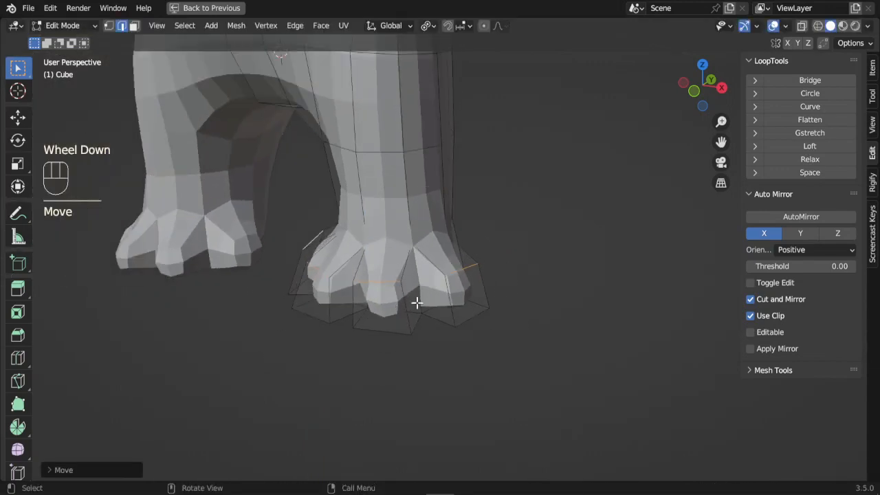
- Edge-slide the selected upper toe edges by about 0.51 along the toes of the foot
{"action": "middle_click_drag", "start_coordinate": [417, 300], "coordinate": [504, 314]}
{"action": "key", "text": "g"}
{"action": "key", "text": "g"}
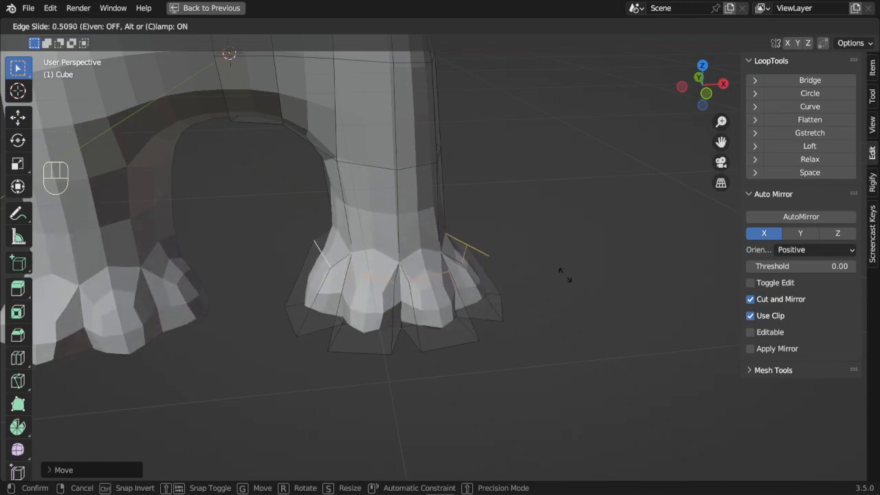
{"action": "left_click", "coordinate": [567, 278]}
- Leave mesh editing and apply Shade Smooth to the dinosaur object
{"action": "key", "text": "Tab"}
{"action": "scroll", "coordinate": [563, 276], "scroll_direction": "down", "scroll_amount": 2}
{"action": "middle_click_drag", "start_coordinate": [561, 275], "coordinate": [455, 214]}
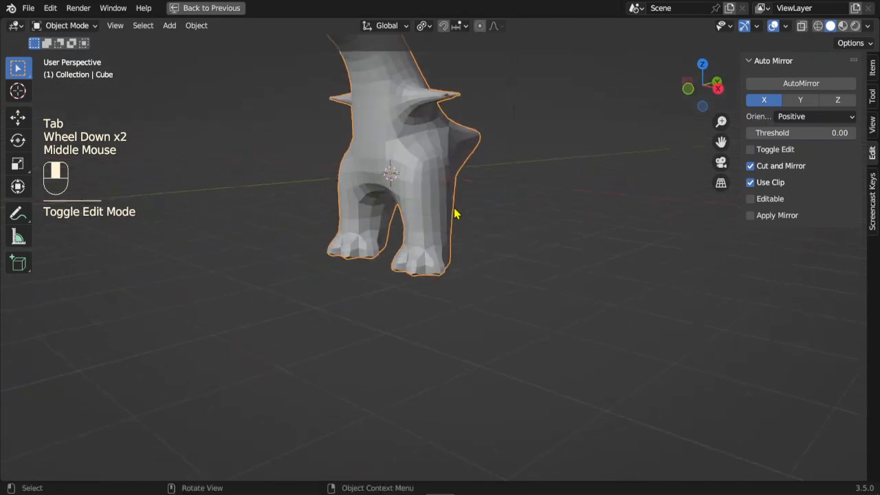
{"action": "right_click", "coordinate": [428, 185]}
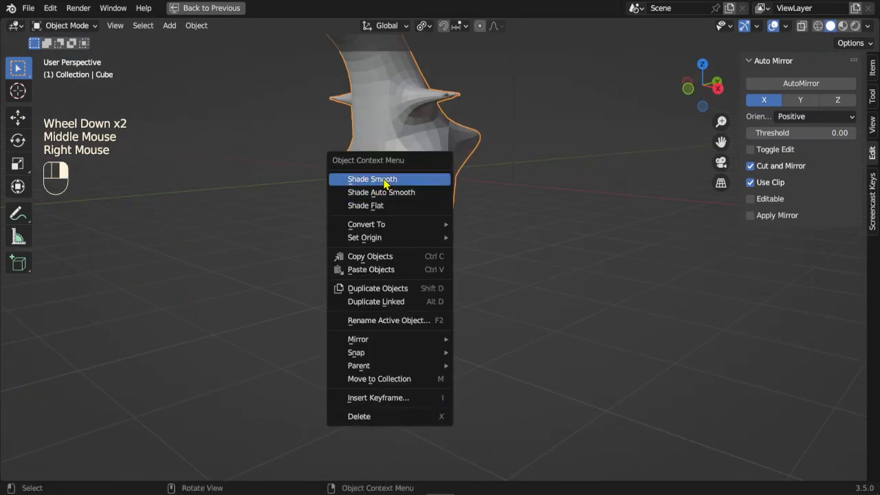
{"action": "left_click", "coordinate": [373, 180]}
{"action": "scroll", "coordinate": [387, 186], "scroll_direction": "down", "scroll_amount": 1}
{"action": "middle_click_drag", "start_coordinate": [387, 186], "coordinate": [346, 255], "text": "shift"}
{"action": "scroll", "coordinate": [568, 256], "scroll_direction": "up", "scroll_amount": 2}
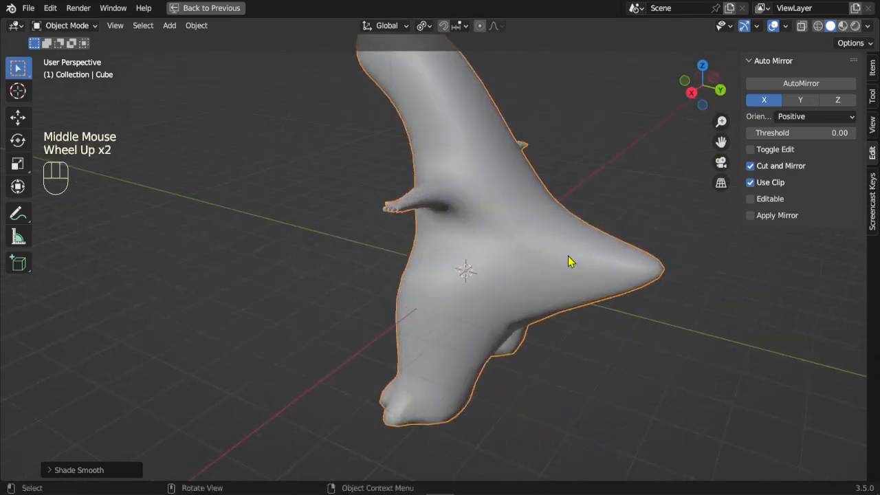
{"action": "middle_click_drag", "start_coordinate": [567, 255], "coordinate": [458, 255]}
{"action": "scroll", "coordinate": [481, 272], "scroll_direction": "up", "scroll_amount": 2}
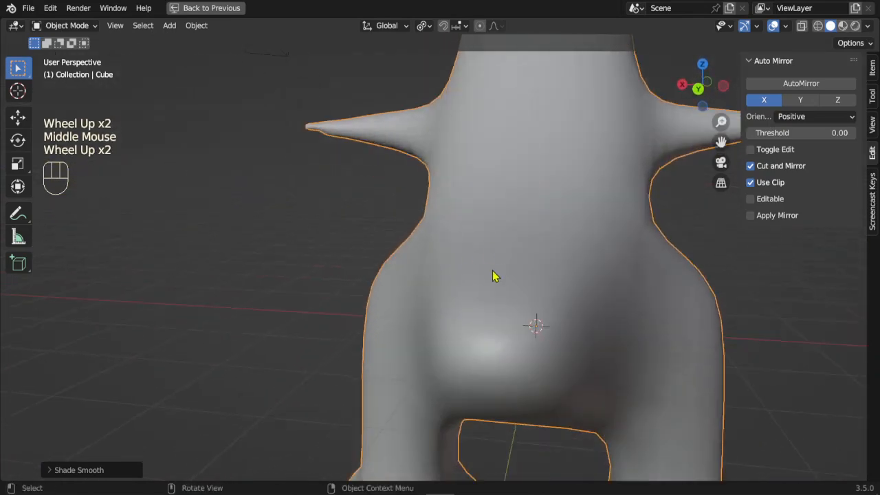
- Select the centre-line edges along the back and neck, and turn on the Subdivision modifier's on-cage display with the side editors restored
{"action": "key", "text": "Tab"}
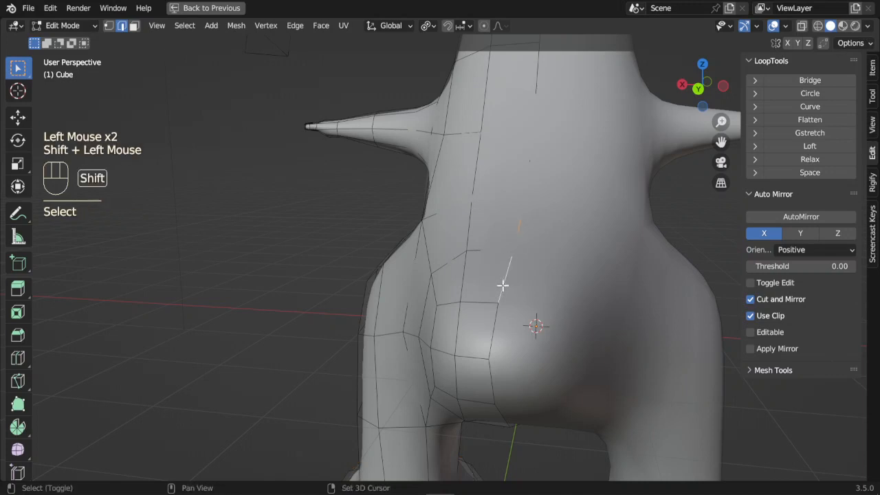
{"action": "scroll", "coordinate": [535, 202], "scroll_direction": "down", "scroll_amount": 3}
{"action": "left_click", "coordinate": [479, 180], "text": "shift"}
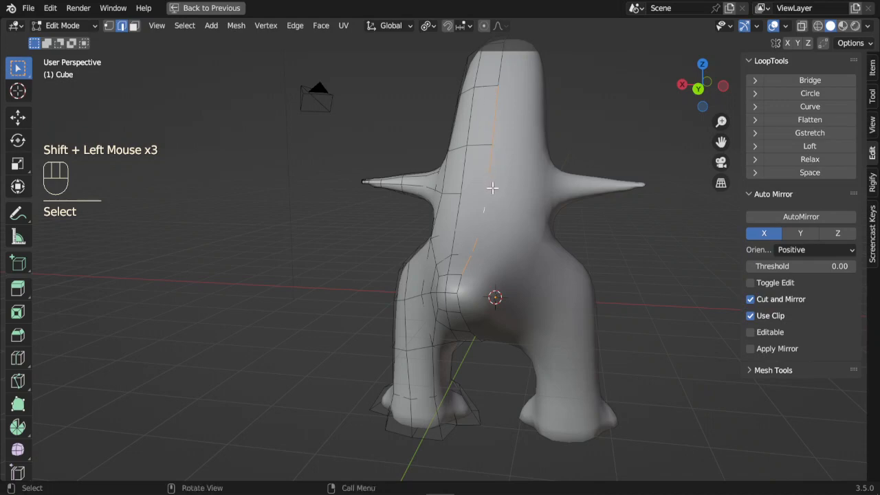
{"action": "key", "text": "ctrl"}
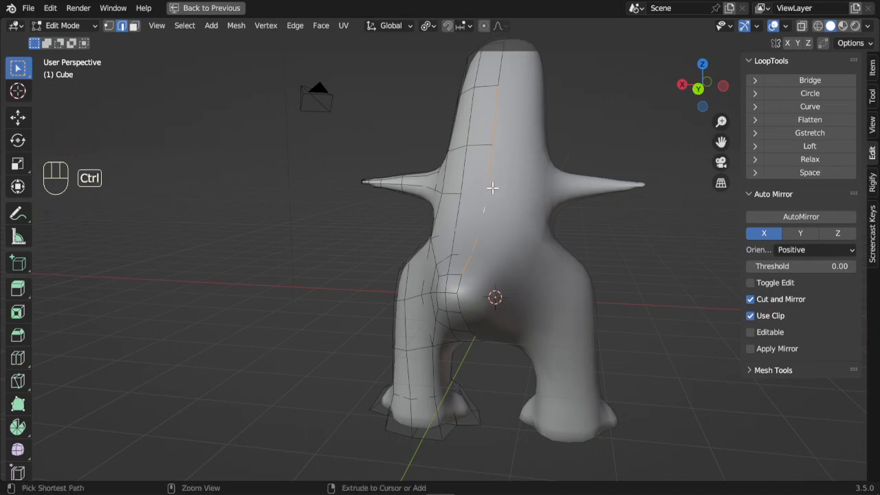
{"action": "left_click", "coordinate": [227, 9]}
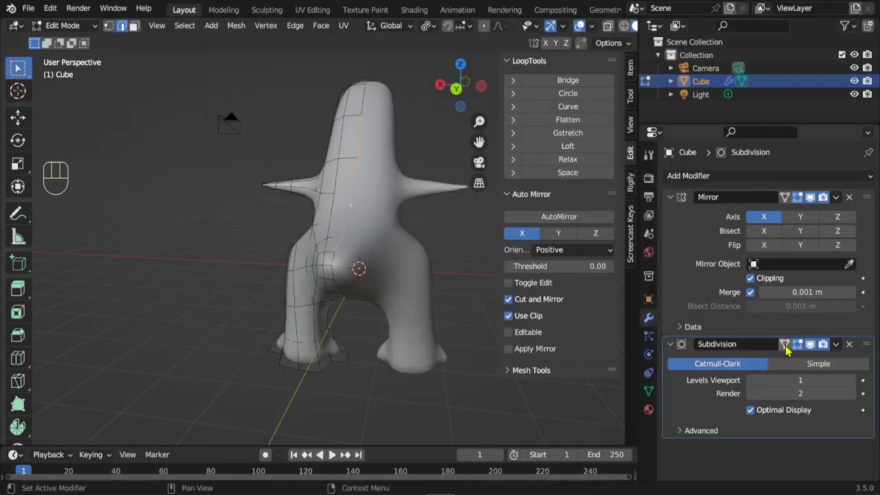
{"action": "left_click", "coordinate": [785, 346]}
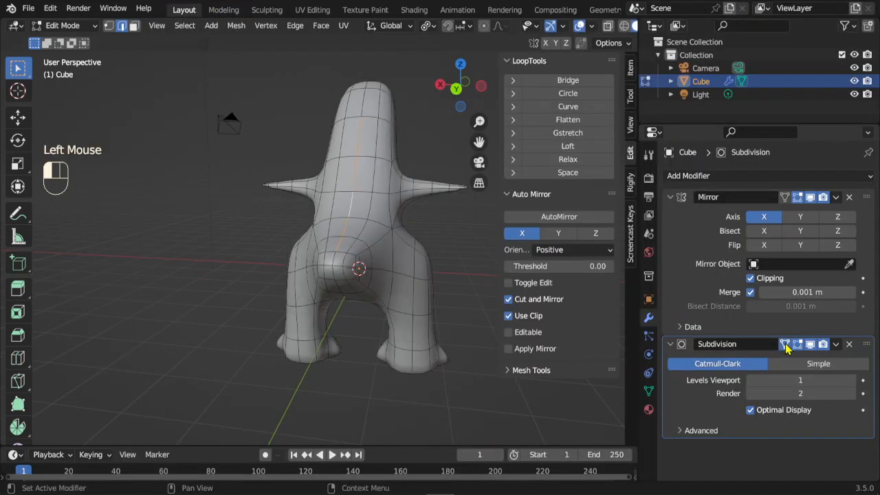
- Add the top head edge to the back's centre-line selection and move these edges up along Z to form a ridge
{"action": "middle_click_drag", "start_coordinate": [318, 252], "coordinate": [365, 110]}
{"action": "key", "text": "shift"}
{"action": "middle_click_drag", "start_coordinate": [389, 81], "coordinate": [265, 309]}
{"action": "scroll", "coordinate": [293, 173], "scroll_direction": "up", "scroll_amount": 3}
{"action": "left_click", "coordinate": [257, 181], "text": "shift"}
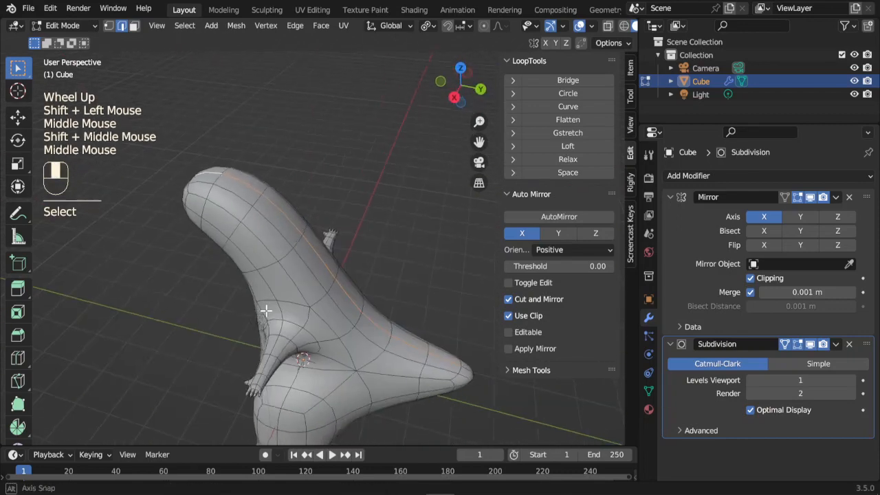
{"action": "key", "text": "g"}
{"action": "key", "text": "z"}
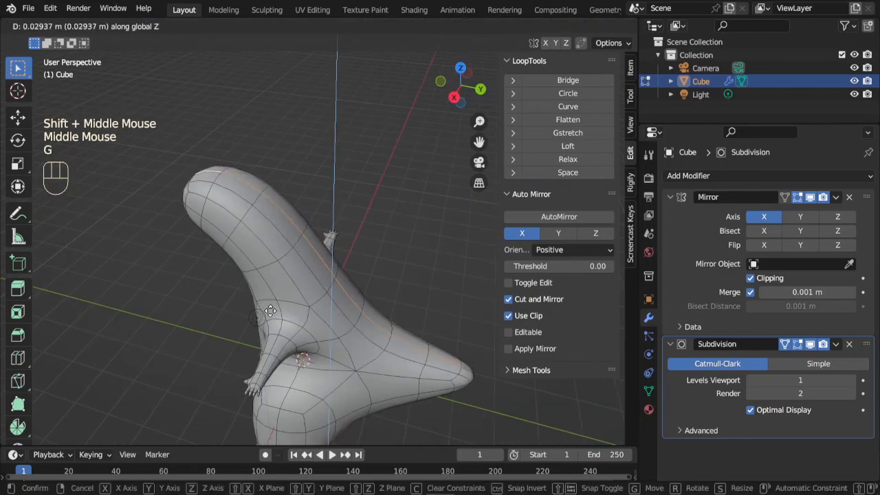
{"action": "left_click", "coordinate": [271, 305]}
{"action": "middle_click_drag", "start_coordinate": [271, 304], "coordinate": [306, 281]}
{"action": "key", "text": "Tab"}
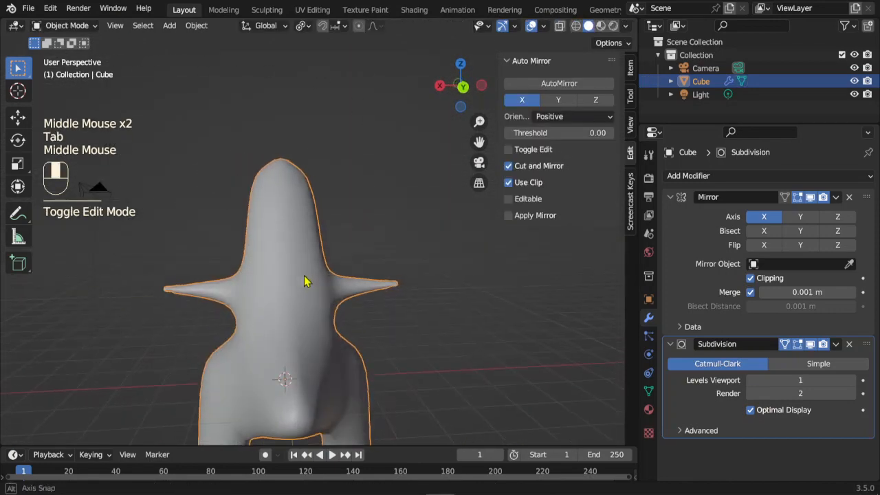
{"action": "middle_click_drag", "start_coordinate": [268, 310], "coordinate": [316, 259]}
- Select the centre-line edges on the underside from the crotch to the tail and move them down along Z
{"action": "key", "text": "Tab"}
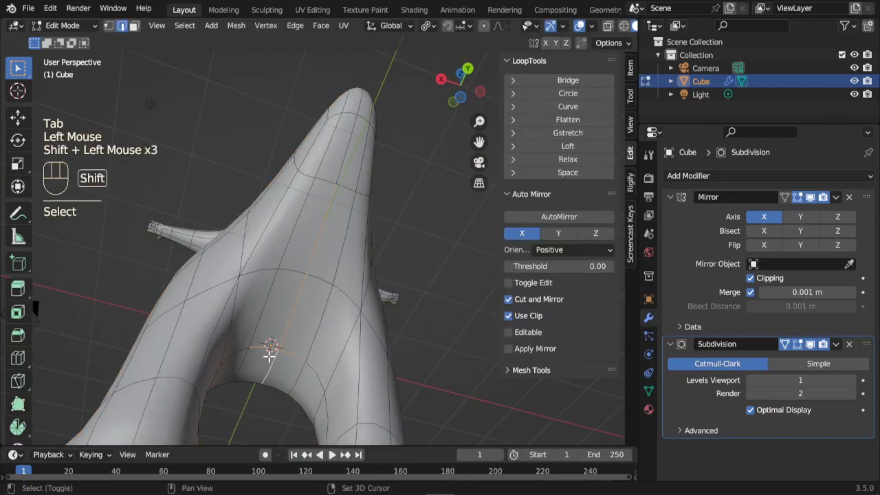
{"action": "middle_click_drag", "start_coordinate": [313, 236], "coordinate": [320, 265]}
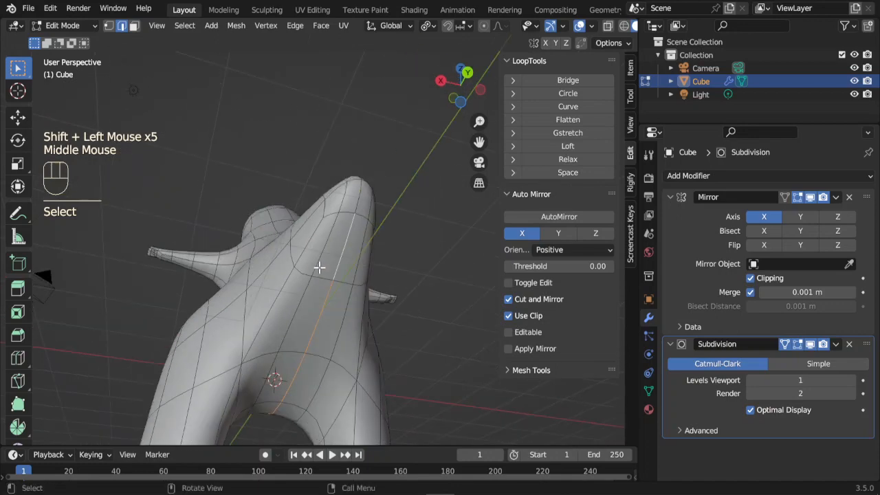
{"action": "key", "text": "g"}
{"action": "key", "text": "z"}
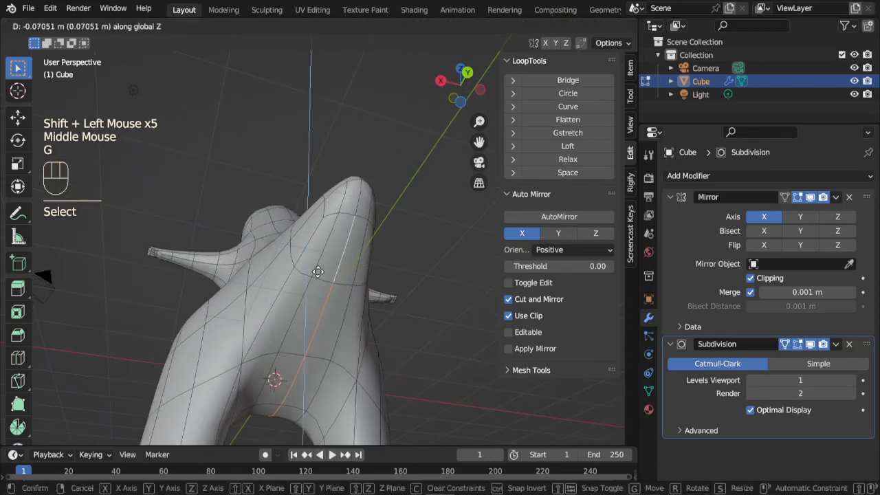
{"action": "left_click", "coordinate": [301, 330]}
{"action": "key", "text": "Tab"}
{"action": "mouse_move", "coordinate": [285, 370]}
{"action": "middle_mouse_down"}
{"action": "mouse_move", "coordinate": [334, 291]}
{"action": "mouse_move", "coordinate": [295, 314]}
{"action": "mouse_move", "coordinate": [291, 360]}
{"action": "middle_mouse_up"}
- Grow the tail underside selection to the neighbouring faces and move the expanded strip slightly
{"action": "key", "text": "Tab"}
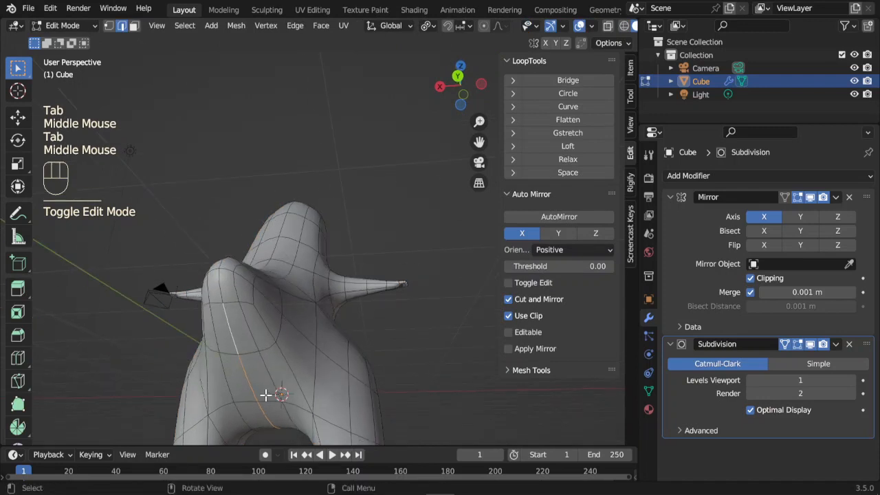
{"action": "key", "text": "ctrl+KP_Add"}
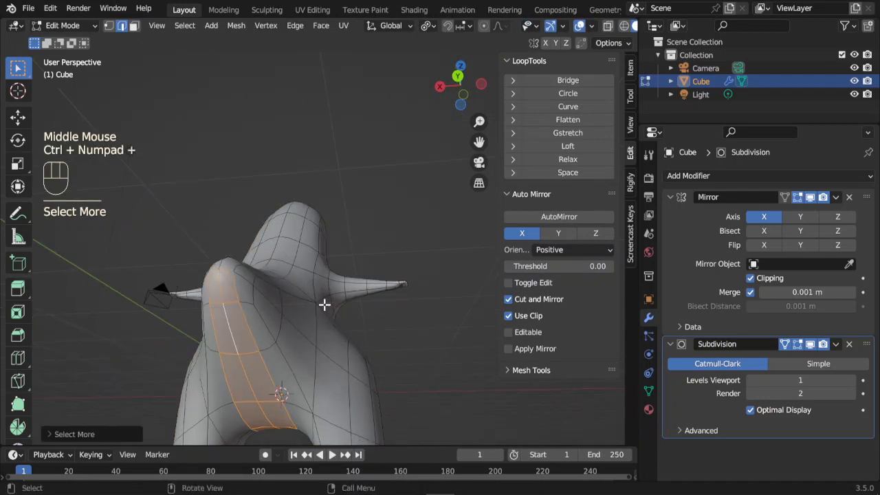
{"action": "key", "text": "g"}
{"action": "key", "text": "Tab"}
{"action": "scroll", "coordinate": [324, 320], "scroll_direction": "down", "scroll_amount": 2}
{"action": "middle_click_drag", "start_coordinate": [324, 320], "coordinate": [585, 340]}
{"action": "scroll", "coordinate": [387, 376], "scroll_direction": "up", "scroll_amount": 1}
- Select the centre edges on the front of the belly and move them forward in right side view
{"action": "key", "text": "Tab"}
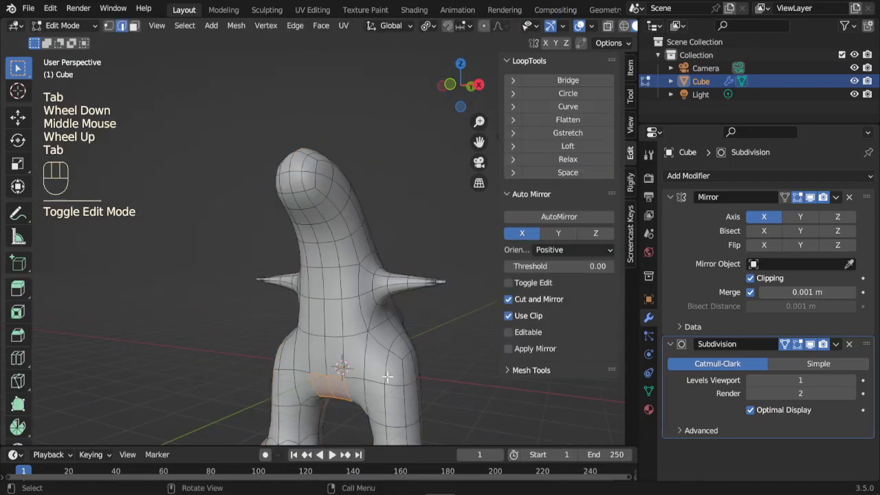
{"action": "middle_click_drag", "start_coordinate": [387, 376], "coordinate": [387, 213], "text": "shift"}
{"action": "scroll", "coordinate": [387, 213], "scroll_direction": "up", "scroll_amount": 2}
{"action": "left_click", "coordinate": [394, 173]}
{"action": "scroll", "coordinate": [394, 173], "scroll_direction": "down", "scroll_amount": 1}
{"action": "middle_click_drag", "start_coordinate": [395, 173], "coordinate": [386, 204]}
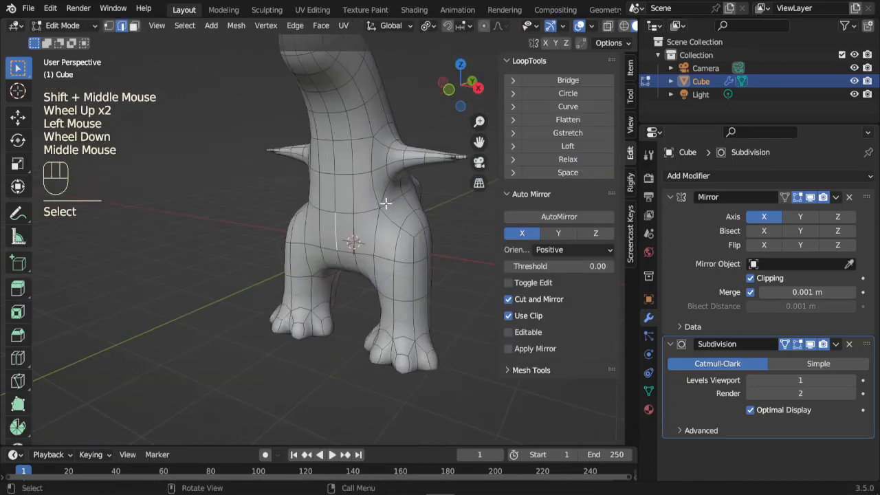
{"action": "left_click", "coordinate": [337, 186], "text": "shift"}
{"action": "key", "text": "KP_3"}
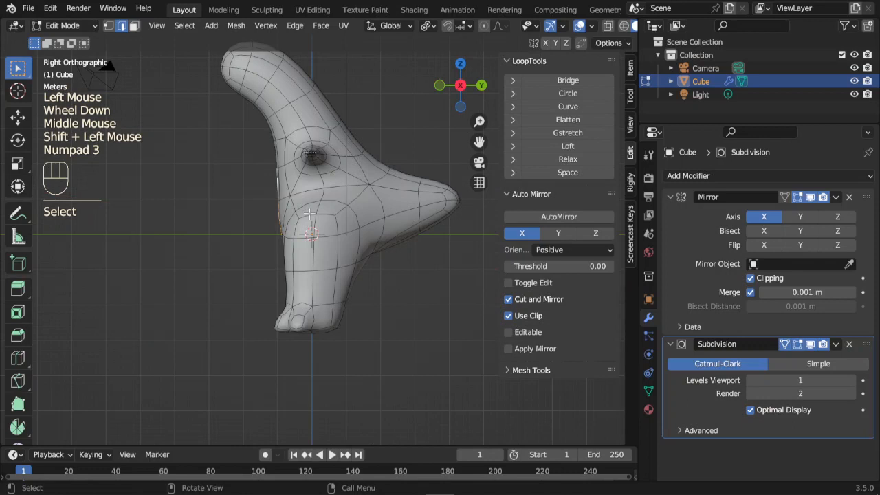
{"action": "scroll", "coordinate": [310, 214], "scroll_direction": "up", "scroll_amount": 1}
{"action": "scroll", "coordinate": [326, 212], "scroll_direction": "up", "scroll_amount": 1}
{"action": "middle_click_drag", "start_coordinate": [326, 211], "coordinate": [344, 226], "text": "shift"}
{"action": "scroll", "coordinate": [348, 227], "scroll_direction": "up", "scroll_amount": 1, "text": "shift"}
{"action": "key", "text": "g"}
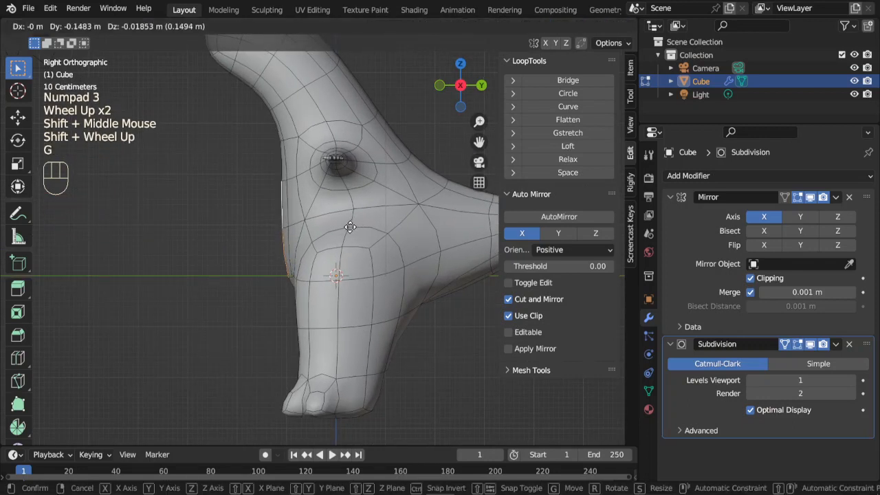
{"action": "left_click", "coordinate": [347, 229]}
- Grow the belly selection to the neighbouring faces and move the strip further forward in side view
{"action": "key", "text": "ctrl+KP_Add"}
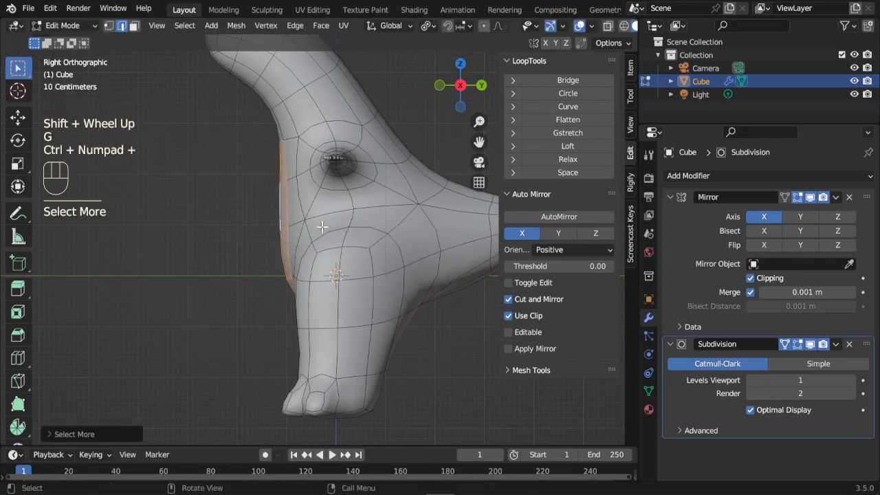
{"action": "key", "text": "g"}
{"action": "left_click", "coordinate": [380, 225]}
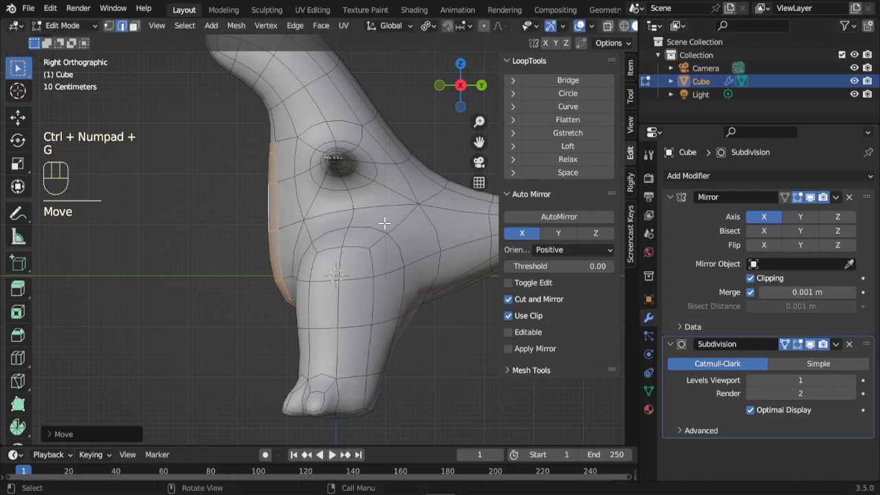
{"action": "key", "text": "Tab"}
{"action": "scroll", "coordinate": [329, 269], "scroll_direction": "down", "scroll_amount": 3}
{"action": "middle_click_drag", "start_coordinate": [330, 269], "coordinate": [382, 261]}
{"action": "scroll", "coordinate": [428, 270], "scroll_direction": "up", "scroll_amount": 2}
- Widen the belly by moving its selected front faces about 0.58 m outward along X and 0.14 m down
{"action": "key", "text": "Tab"}
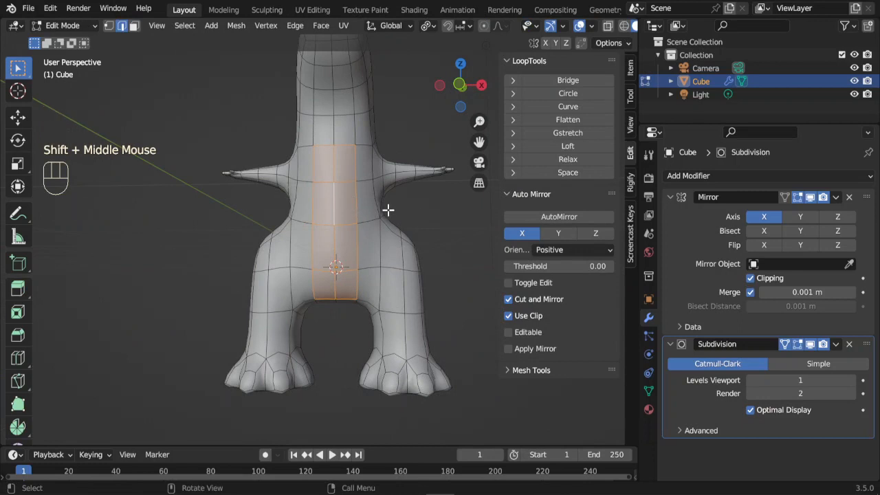
{"action": "key", "text": "g"}
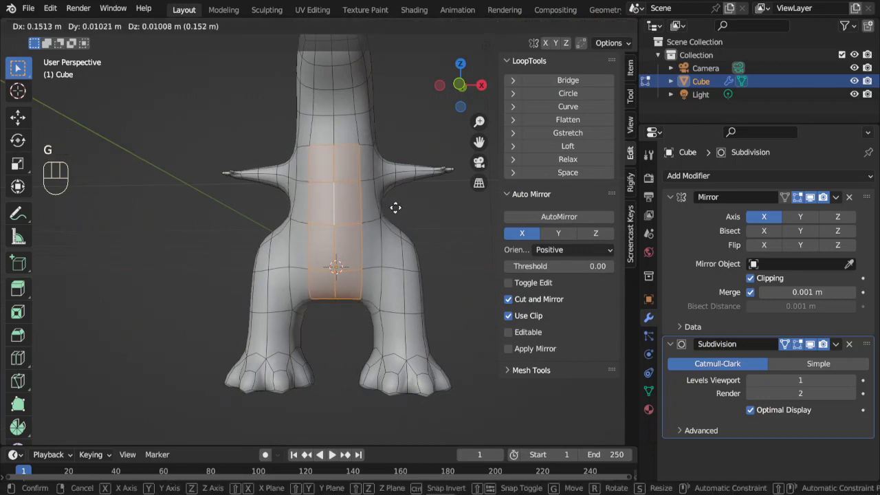
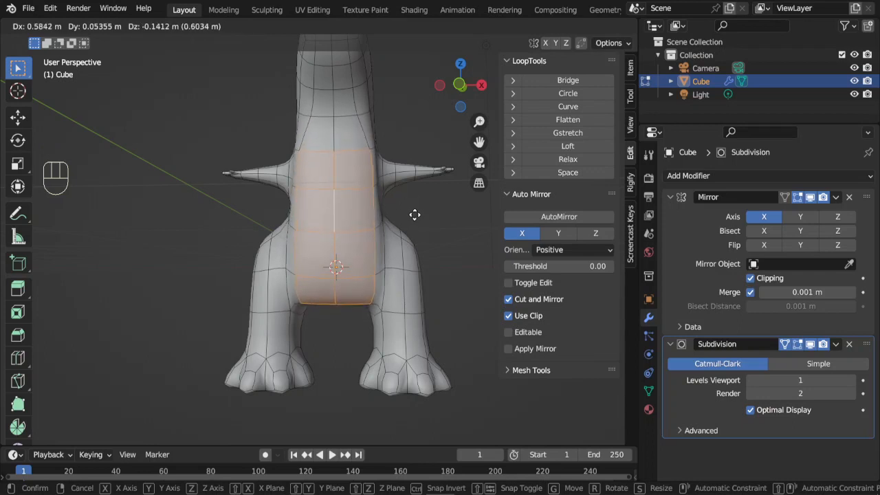
{"action": "left_click", "coordinate": [415, 214]}
- Select the vertical side edge of the upper belly near the arm and edge-slide it inward toward the centre
{"action": "middle_click_drag", "start_coordinate": [382, 210], "coordinate": [337, 207]}
{"action": "left_click", "coordinate": [330, 171]}
{"action": "middle_click_drag", "start_coordinate": [330, 171], "coordinate": [406, 193]}
{"action": "key", "text": "g"}
{"action": "key", "text": "g"}
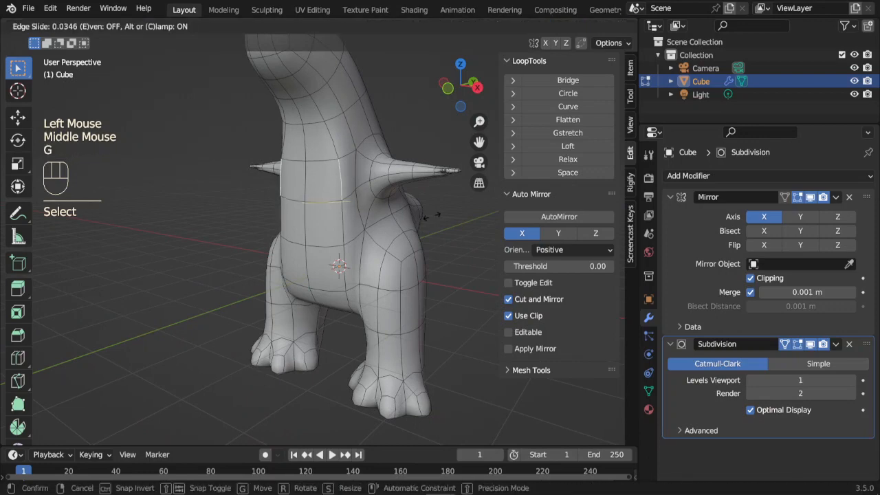
{"action": "left_click", "coordinate": [426, 216]}
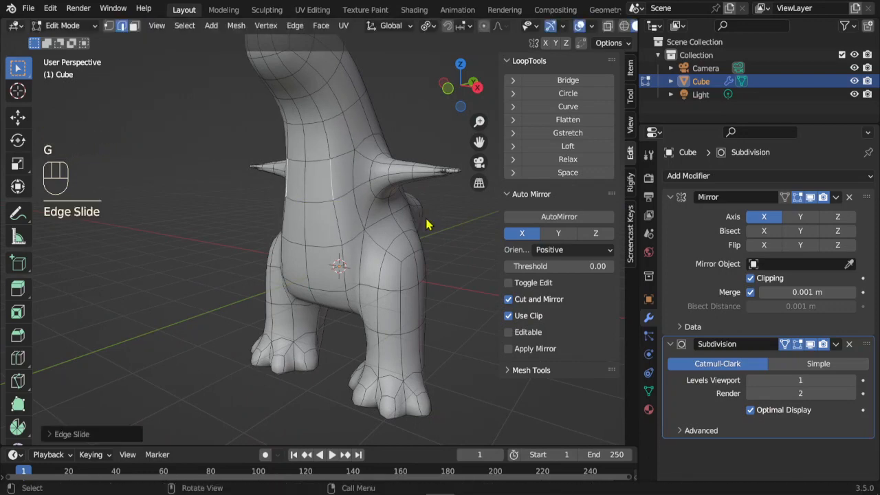
{"action": "key", "text": "Tab"}
{"action": "middle_click_drag", "start_coordinate": [426, 222], "coordinate": [308, 235]}
{"action": "scroll", "coordinate": [308, 143], "scroll_direction": "down", "scroll_amount": 2}
{"action": "middle_click_drag", "start_coordinate": [307, 142], "coordinate": [369, 259]}
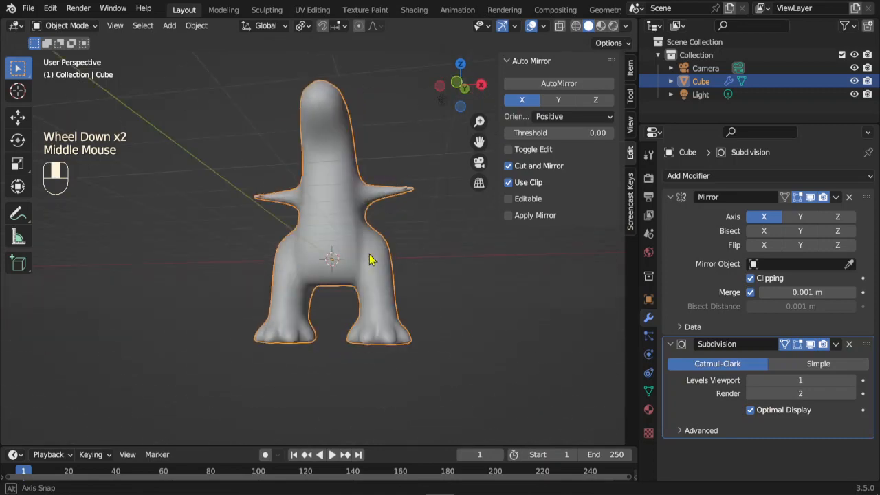
{"action": "scroll", "coordinate": [380, 262], "scroll_direction": "up", "scroll_amount": 1}
{"action": "middle_click_drag", "start_coordinate": [364, 220], "coordinate": [420, 232]}
- Select the edge at the lower belly between the legs and move it to adjust the belly's shape
{"action": "key", "text": "Tab"}
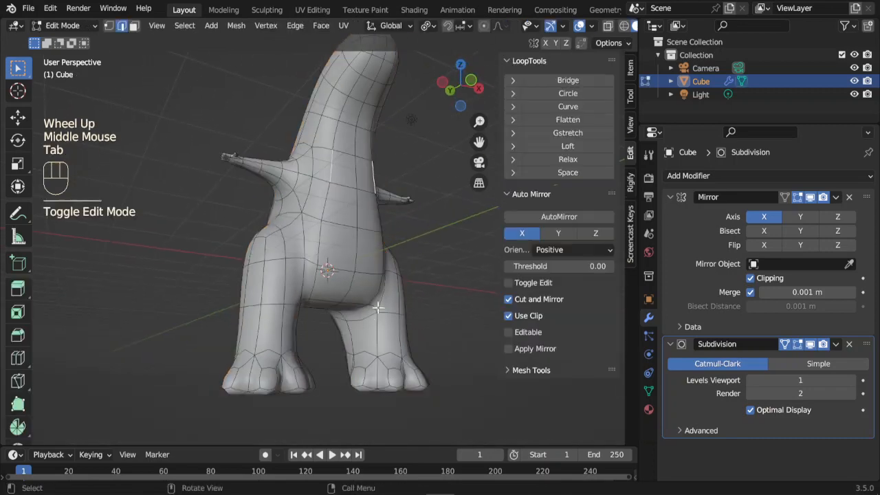
{"action": "middle_click_drag", "start_coordinate": [379, 305], "coordinate": [254, 323]}
{"action": "left_click", "coordinate": [338, 294]}
{"action": "key", "text": "g"}
{"action": "key", "text": "Tab"}
{"action": "scroll", "coordinate": [369, 320], "scroll_direction": "down", "scroll_amount": 2}
{"action": "scroll", "coordinate": [253, 323], "scroll_direction": "up", "scroll_amount": 2}
{"action": "key", "text": "Tab"}
{"action": "middle_click_drag", "start_coordinate": [361, 328], "coordinate": [332, 331]}
- Add one loop cut around the lower leg and slide it slightly upward
{"action": "key", "text": "ctrl+r"}
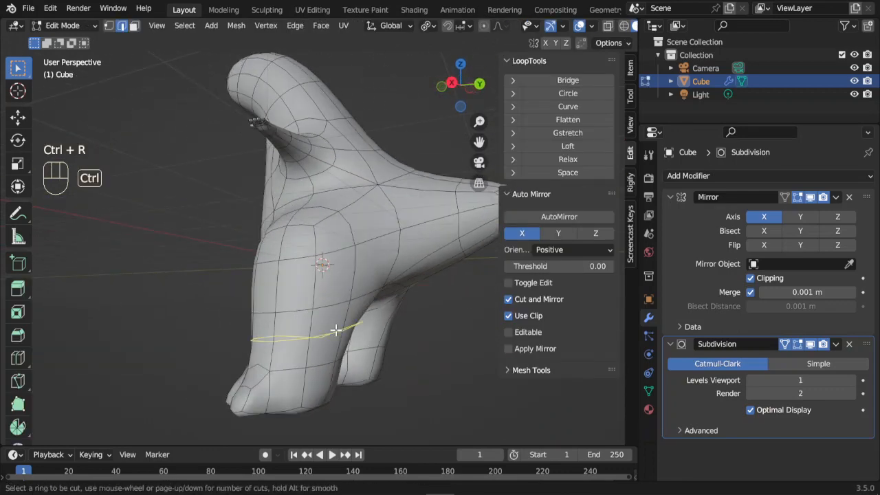
{"action": "left_click", "coordinate": [335, 331]}
{"action": "left_click", "coordinate": [332, 316]}
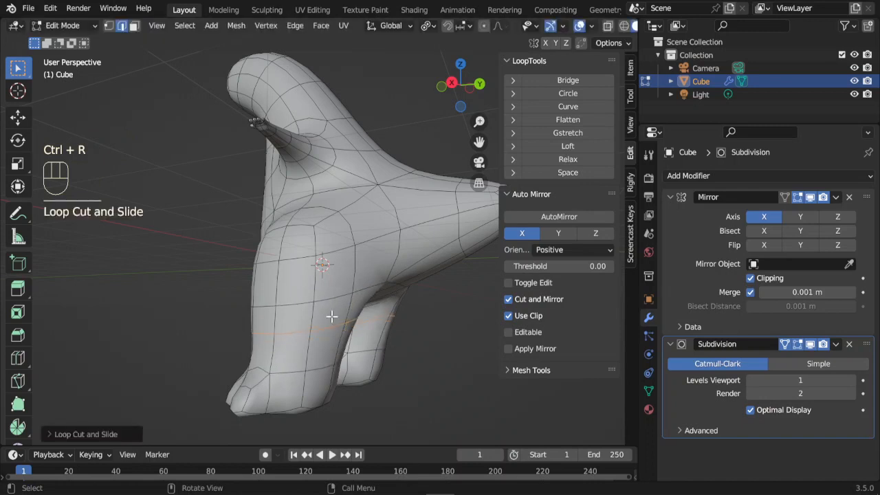
- Narrow the new lower-leg loop along Y and move it about 0.12 m toward the front
{"action": "key", "text": "KP_3"}
{"action": "key", "text": "s"}
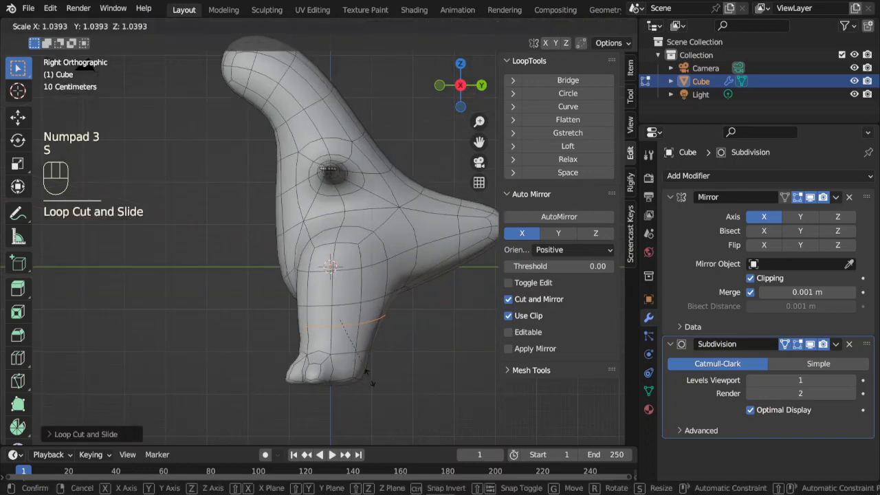
{"action": "key", "text": "y"}
{"action": "left_click", "coordinate": [349, 362]}
{"action": "key", "text": "g"}
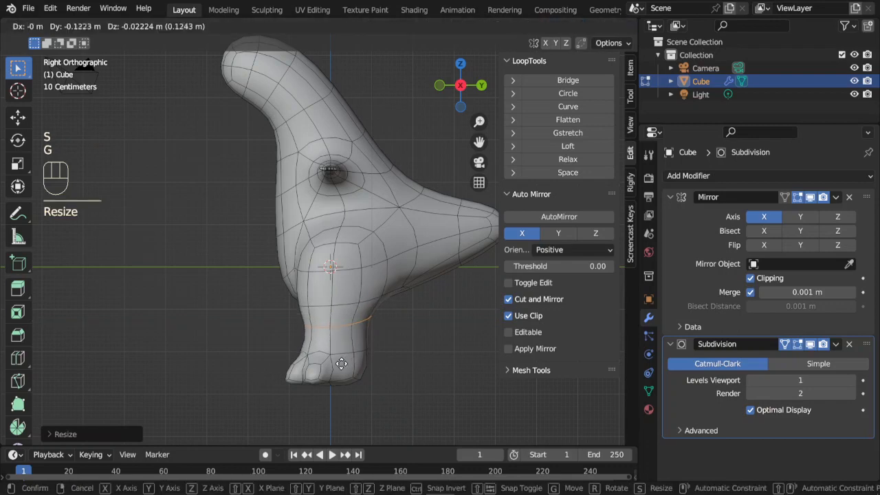
{"action": "left_click", "coordinate": [339, 363]}
{"action": "key", "text": "Tab"}
{"action": "middle_click_drag", "start_coordinate": [338, 362], "coordinate": [306, 326]}
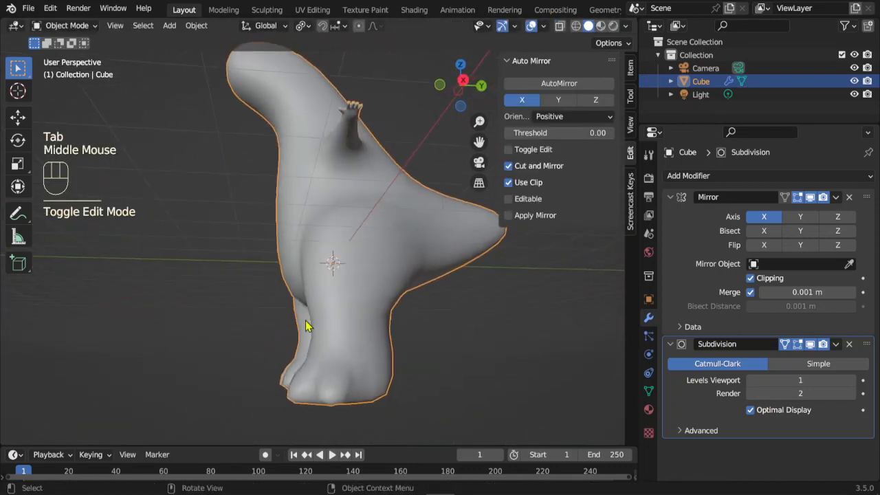
- Select a single face on the side of the head as the eye area and round it with LoopTools Circle
{"action": "scroll", "coordinate": [263, 212], "scroll_direction": "down", "scroll_amount": 2}
{"action": "middle_click_drag", "start_coordinate": [263, 212], "coordinate": [299, 236]}
{"action": "scroll", "coordinate": [359, 243], "scroll_direction": "up", "scroll_amount": 2}
{"action": "key", "text": "Tab"}
{"action": "left_click", "coordinate": [302, 234]}
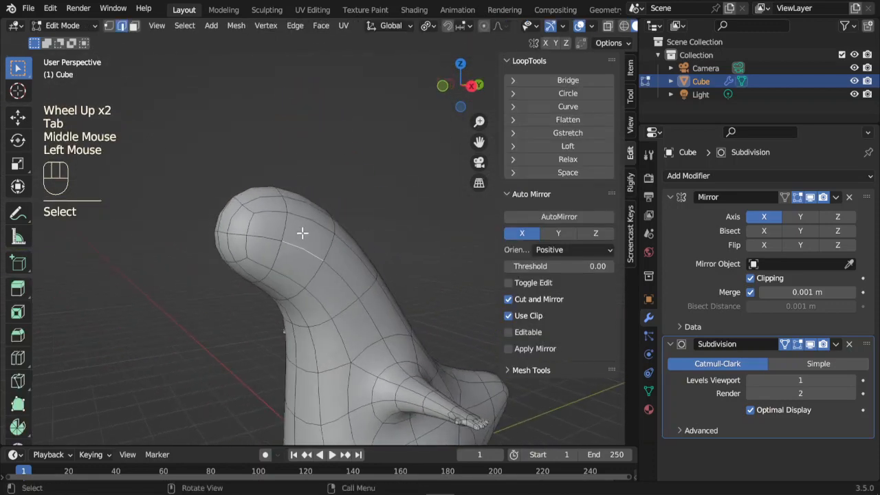
{"action": "key", "text": "3"}
{"action": "left_click", "coordinate": [301, 234]}
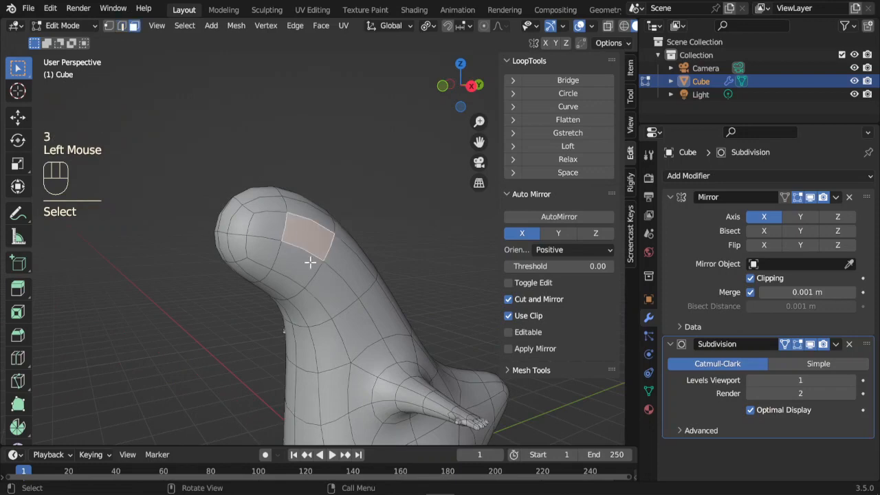
{"action": "middle_click_drag", "start_coordinate": [302, 234], "coordinate": [298, 252]}
{"action": "scroll", "coordinate": [308, 278], "scroll_direction": "up", "scroll_amount": 2}
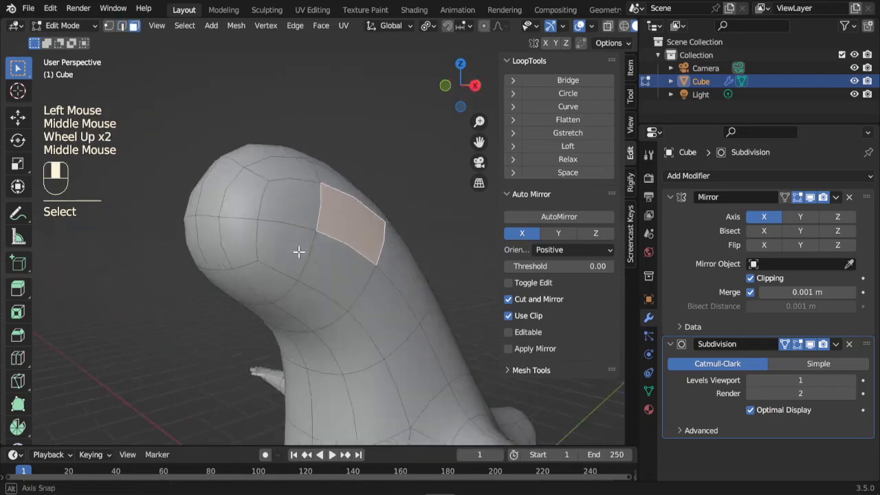
{"action": "left_click", "coordinate": [290, 206]}
{"action": "middle_click_drag", "start_coordinate": [290, 206], "coordinate": [297, 229]}
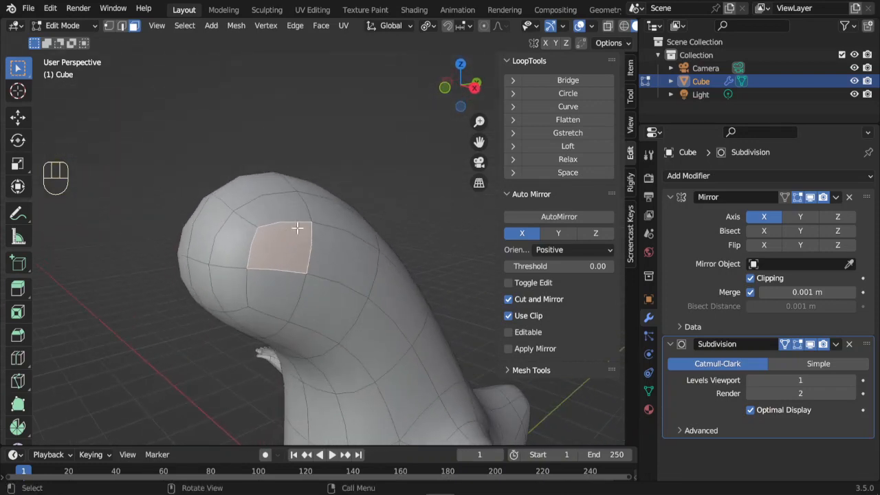
{"action": "scroll", "coordinate": [305, 267], "scroll_direction": "up", "scroll_amount": 2}
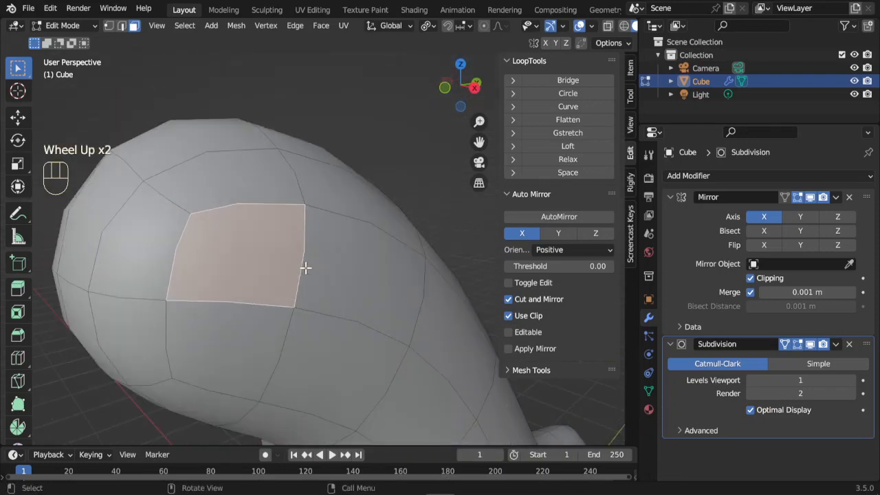
{"action": "left_click", "coordinate": [575, 95]}
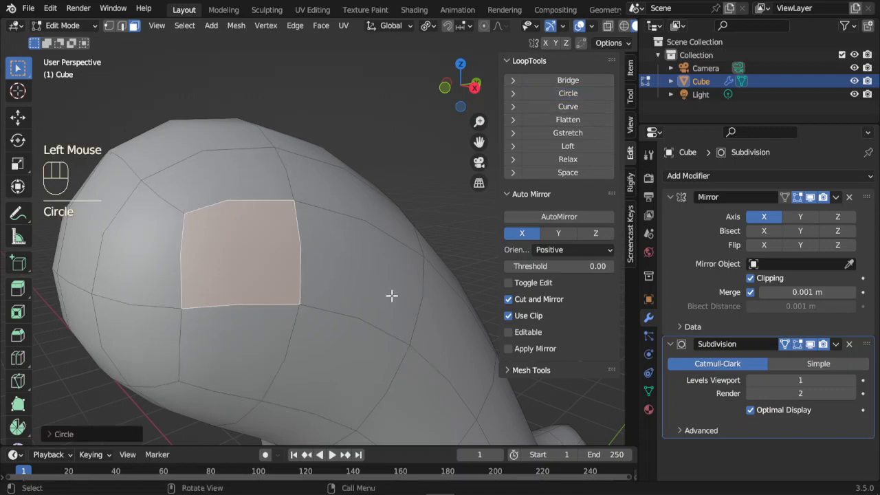
- Extrude the eye face, scale it down in place and rotate it about 23°
{"action": "key", "text": "e"}
{"action": "key", "text": "s"}
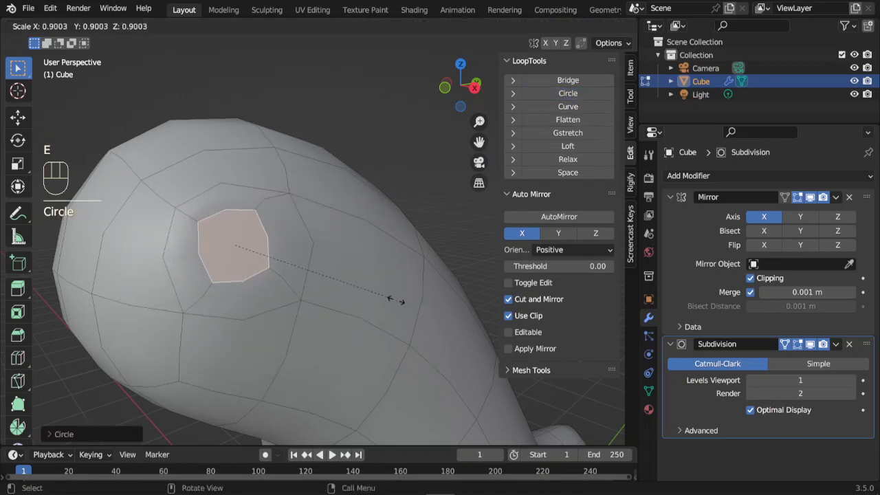
{"action": "key", "text": "r"}
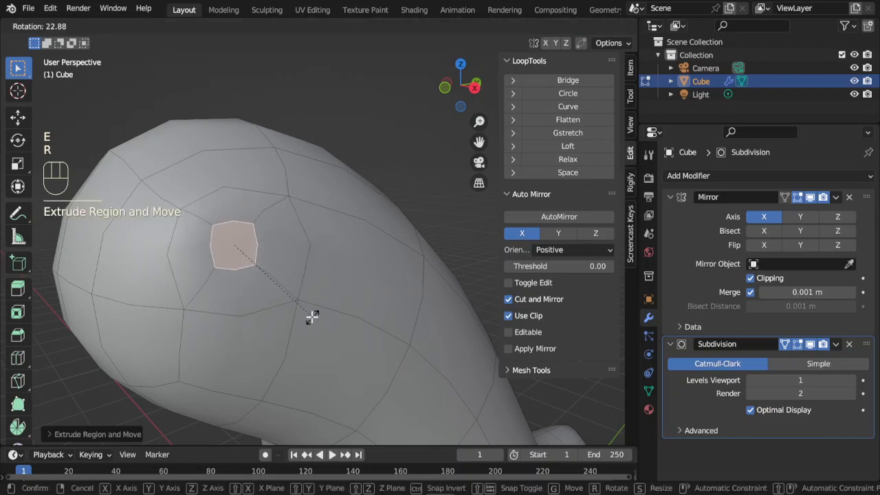
{"action": "left_click", "coordinate": [312, 316]}
{"action": "middle_click_drag", "start_coordinate": [312, 317], "coordinate": [234, 293]}
{"action": "scroll", "coordinate": [174, 328], "scroll_direction": "down", "scroll_amount": 1}
- Select the row of faces across the snout below the eyes, extrude it narrowed along Z, and scale it down as the mouth strip
{"action": "left_click", "coordinate": [320, 220]}
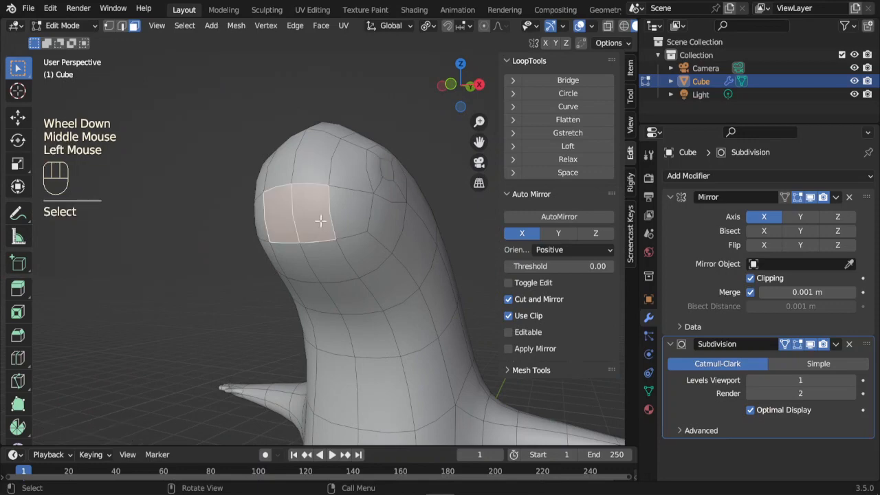
{"action": "left_click", "coordinate": [360, 218], "text": "shift"}
{"action": "left_click", "coordinate": [392, 235], "text": "shift"}
{"action": "middle_click_drag", "start_coordinate": [424, 265], "coordinate": [401, 264]}
{"action": "scroll", "coordinate": [401, 263], "scroll_direction": "up", "scroll_amount": 2}
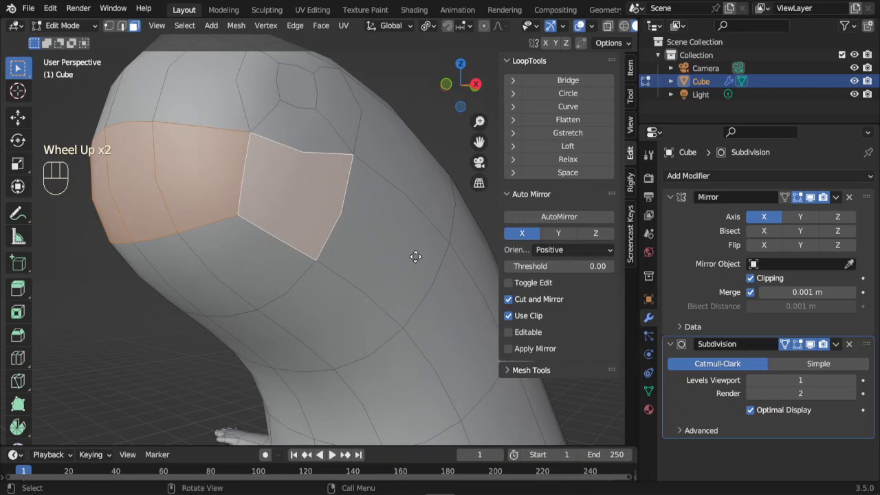
{"action": "key", "text": "e"}
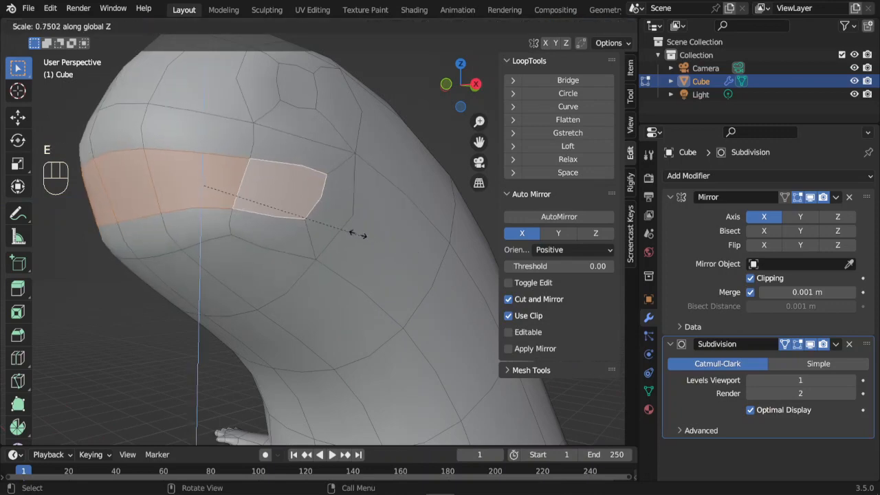
{"action": "left_click", "coordinate": [300, 202]}
{"action": "middle_click_drag", "start_coordinate": [301, 202], "coordinate": [447, 263]}
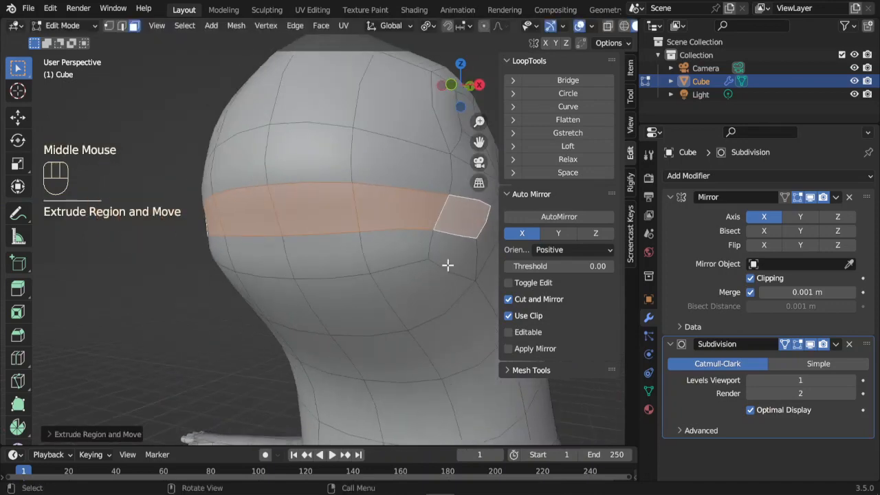
{"action": "key", "text": "s"}
{"action": "left_click", "coordinate": [415, 241]}
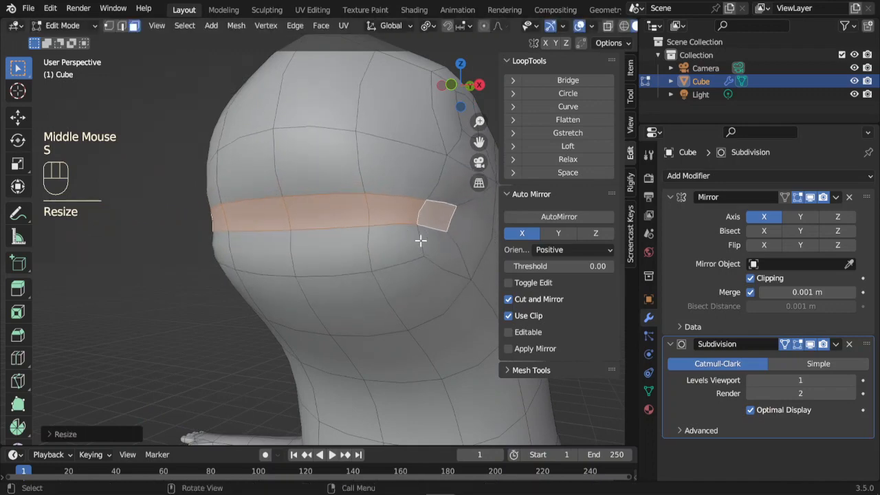
- Move the mouth strip inward toward the centre line along X in the front view
{"action": "key", "text": "KP_1"}
{"action": "middle_click_drag", "start_coordinate": [381, 236], "coordinate": [334, 232], "text": "shift"}
{"action": "key", "text": "n"}
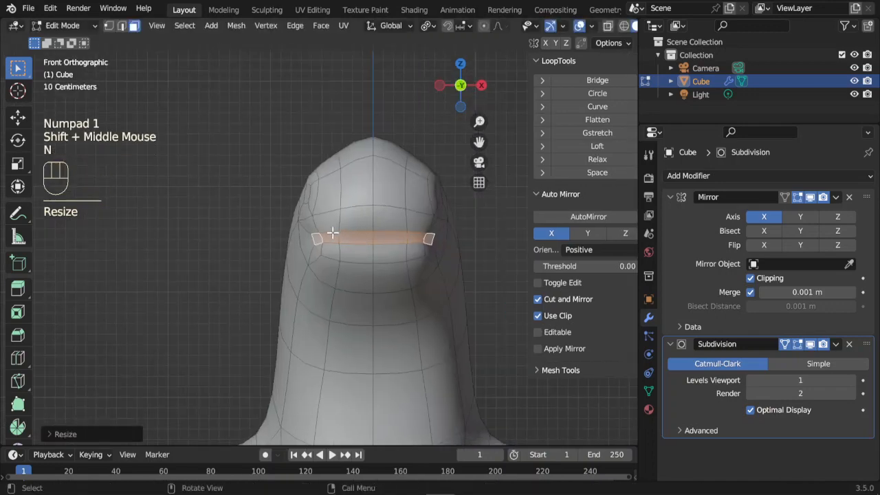
{"action": "scroll", "coordinate": [440, 273], "scroll_direction": "up", "scroll_amount": 3}
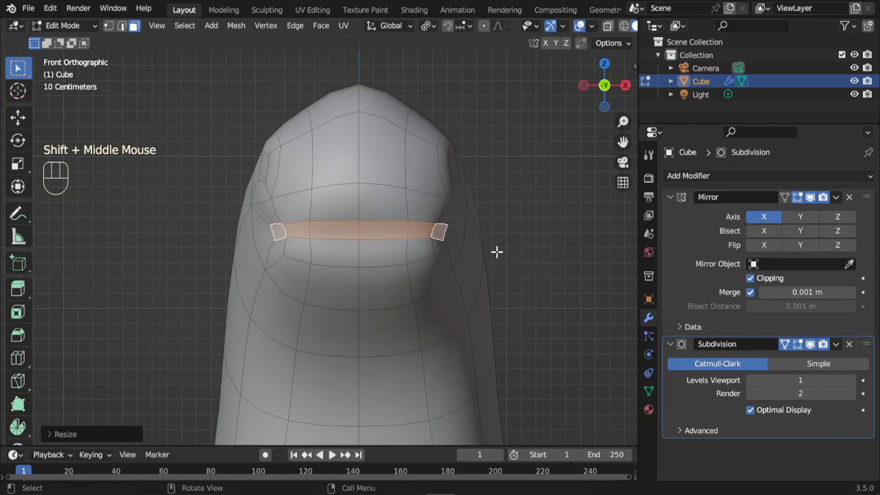
{"action": "key", "text": "g"}
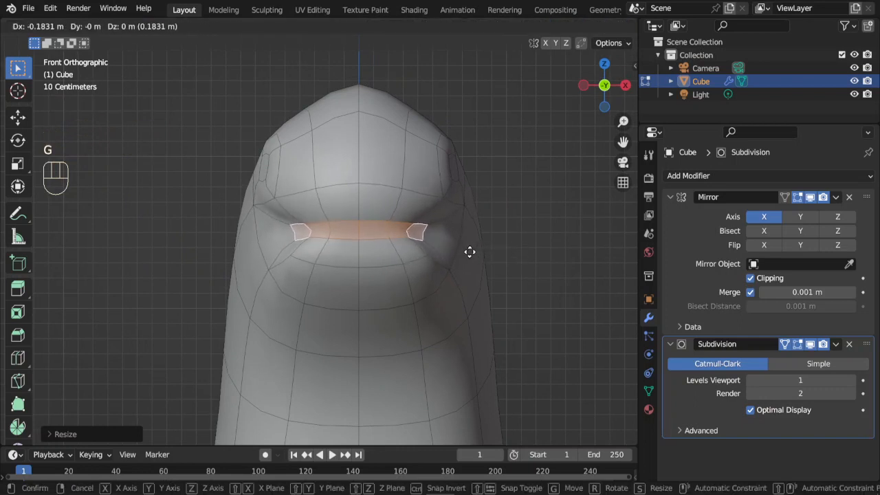
{"action": "left_click", "coordinate": [477, 251]}
- Select the two front faces of the mouth strip and flatten them along Y with a scale of 0
{"action": "middle_click_drag", "start_coordinate": [477, 251], "coordinate": [399, 252]}
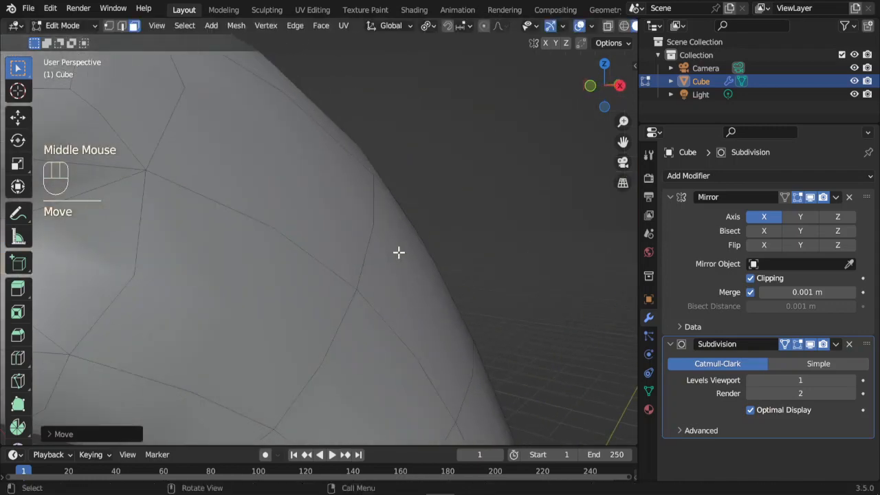
{"action": "key", "text": "KP_Decimal"}
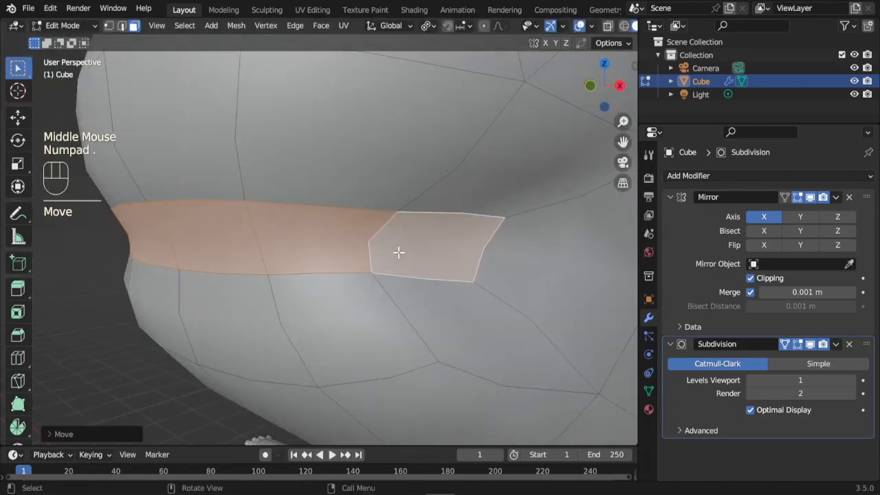
{"action": "scroll", "coordinate": [455, 233], "scroll_direction": "down", "scroll_amount": 2}
{"action": "middle_click_drag", "start_coordinate": [463, 289], "coordinate": [446, 277]}
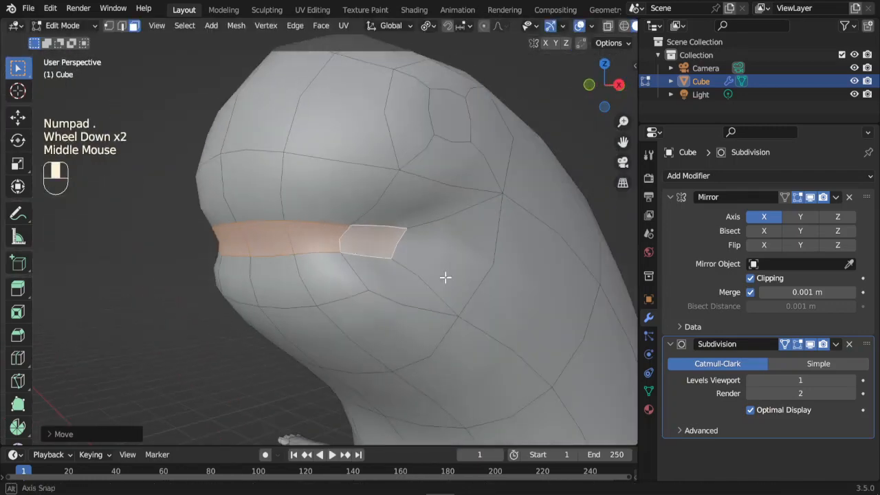
{"action": "left_click", "coordinate": [271, 238]}
{"action": "left_click", "coordinate": [321, 241], "text": "shift"}
{"action": "middle_click_drag", "start_coordinate": [320, 241], "coordinate": [279, 249]}
{"action": "key", "text": "s"}
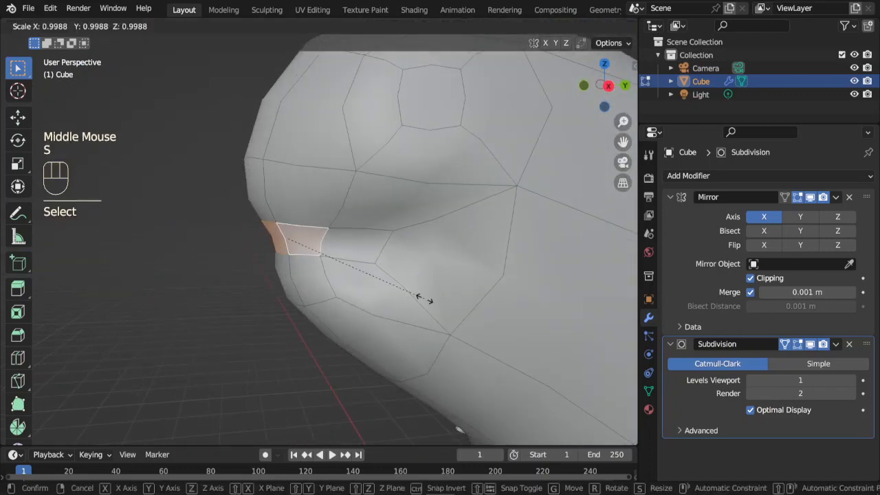
{"action": "key", "text": "y"}
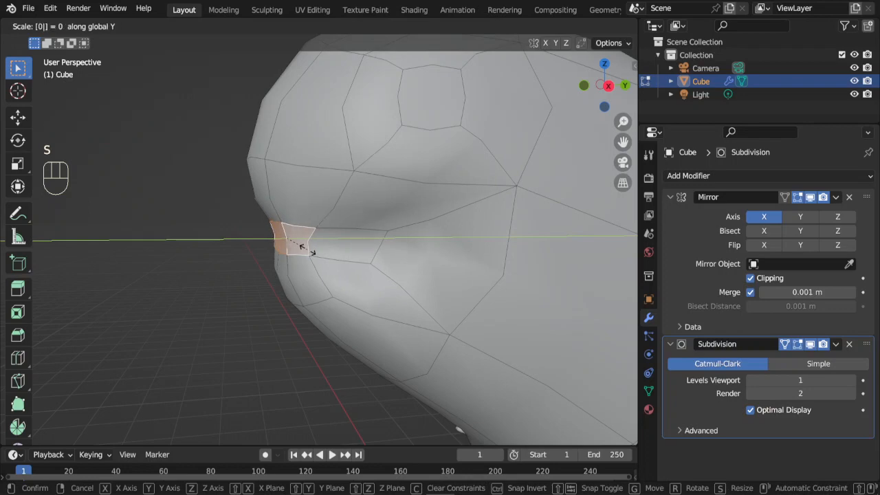
{"action": "type", "text": "0"}
{"action": "left_click", "coordinate": [306, 250]}
- Include the mouth's corner face in the selection and extrude the strip inward along Y to form the mouth cavity
{"action": "left_click", "coordinate": [345, 246], "text": "shift"}
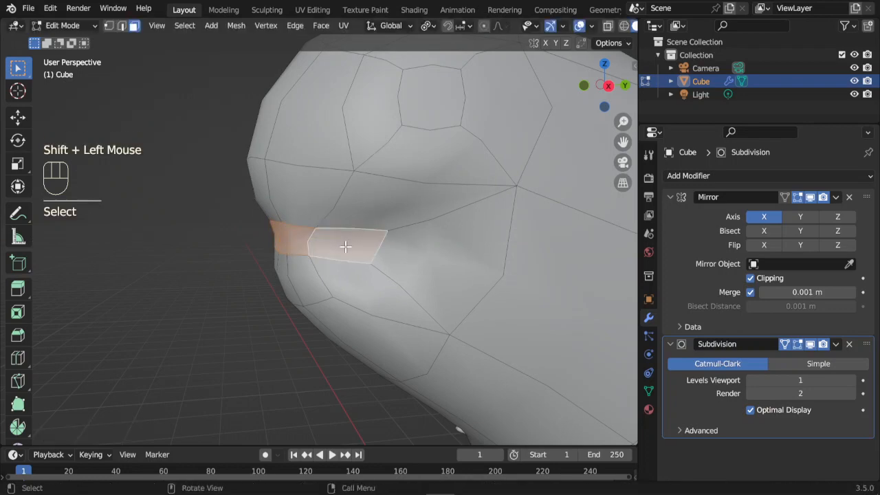
{"action": "middle_click_drag", "start_coordinate": [345, 246], "coordinate": [430, 273]}
{"action": "key", "text": "e"}
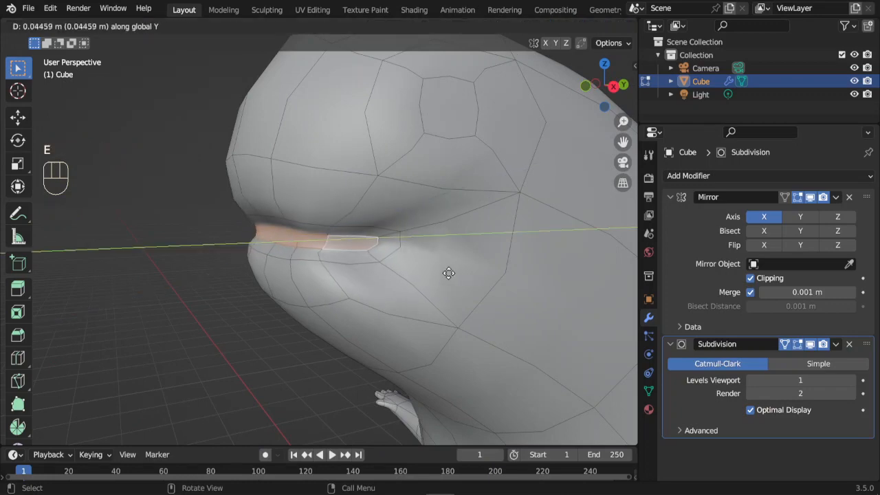
{"action": "left_click", "coordinate": [499, 274]}
{"action": "middle_click_drag", "start_coordinate": [394, 289], "coordinate": [448, 291]}
{"action": "scroll", "coordinate": [409, 284], "scroll_direction": "up", "scroll_amount": 4}
{"action": "scroll", "coordinate": [475, 271], "scroll_direction": "down", "scroll_amount": 2}
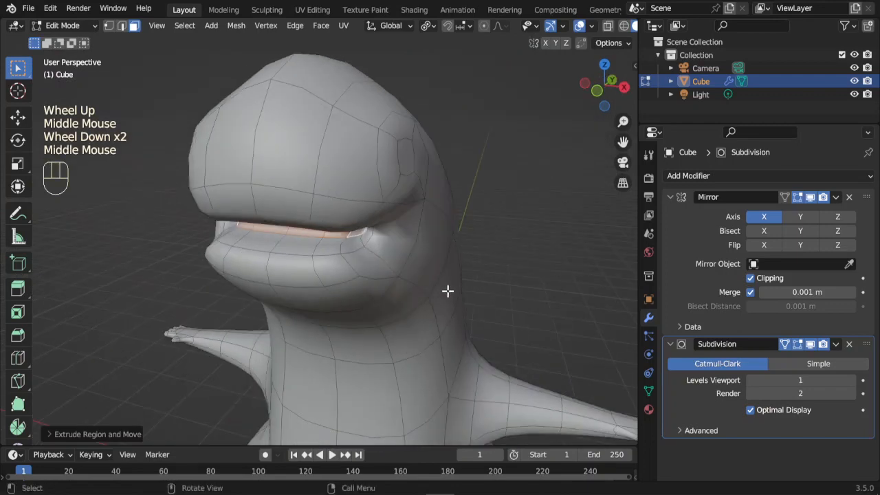
- Scale the inner mouth faces by -1 along Y and enlarge them about three times along Z
{"action": "key", "text": "s"}
{"action": "key", "text": "y"}
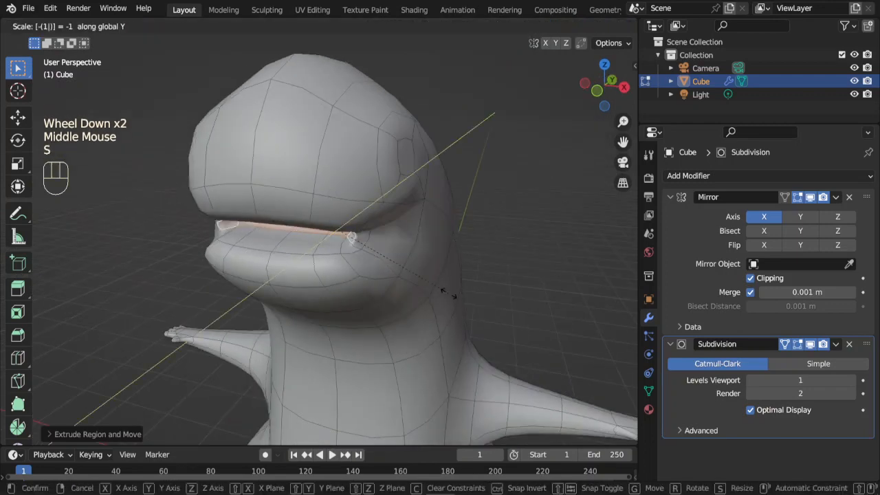
{"action": "key", "text": "Return"}
{"action": "middle_click_drag", "start_coordinate": [463, 277], "coordinate": [318, 259]}
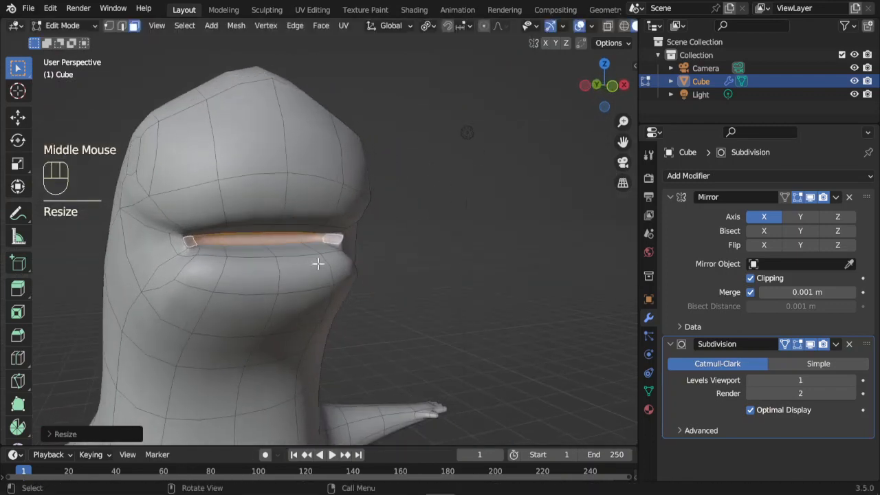
{"action": "scroll", "coordinate": [143, 245], "scroll_direction": "up", "scroll_amount": 2}
{"action": "middle_click_drag", "start_coordinate": [144, 246], "coordinate": [221, 227]}
{"action": "middle_click_drag", "start_coordinate": [323, 244], "coordinate": [380, 253]}
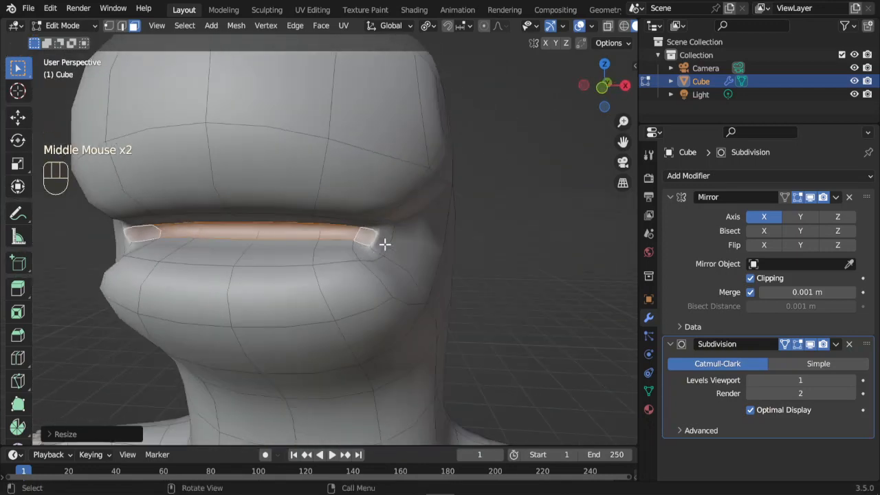
{"action": "key", "text": "s"}
{"action": "key", "text": "z"}
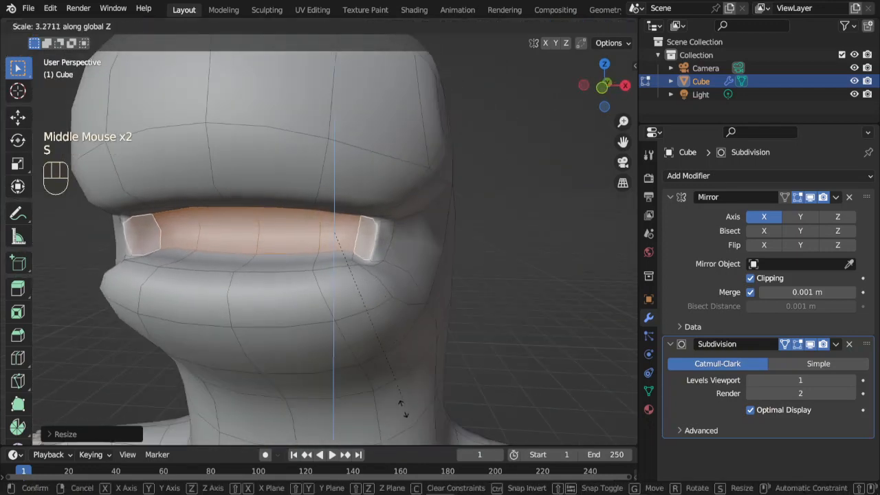
{"action": "left_click", "coordinate": [406, 392]}
- Move the inner mouth faces further back into the head
{"action": "middle_click_drag", "start_coordinate": [417, 356], "coordinate": [332, 271]}
{"action": "key", "text": "s"}
{"action": "right_click", "coordinate": [399, 291]}
{"action": "key", "text": "g"}
{"action": "left_click", "coordinate": [435, 291]}
- Select the inner face at the mouth corner, move it slightly and scale it about 1.3 times along Z
{"action": "left_click", "coordinate": [322, 241]}
{"action": "key", "text": "g"}
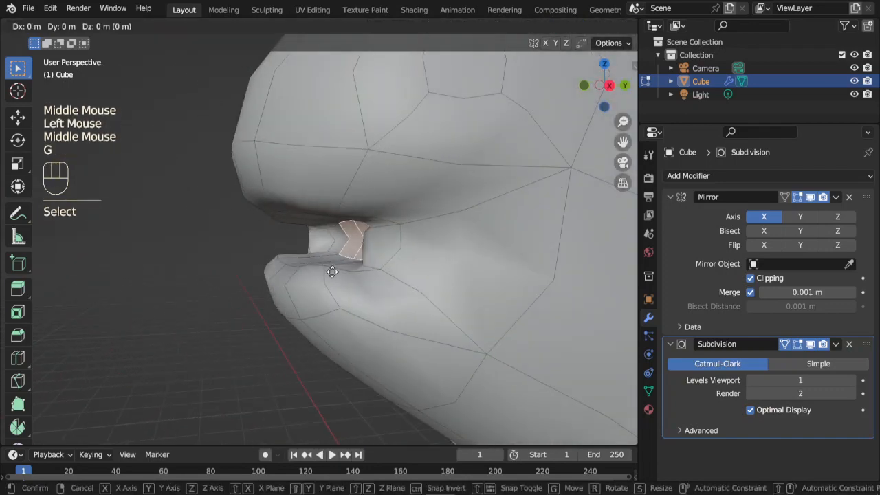
{"action": "left_click", "coordinate": [337, 278]}
{"action": "key", "text": "s"}
{"action": "key", "text": "z"}
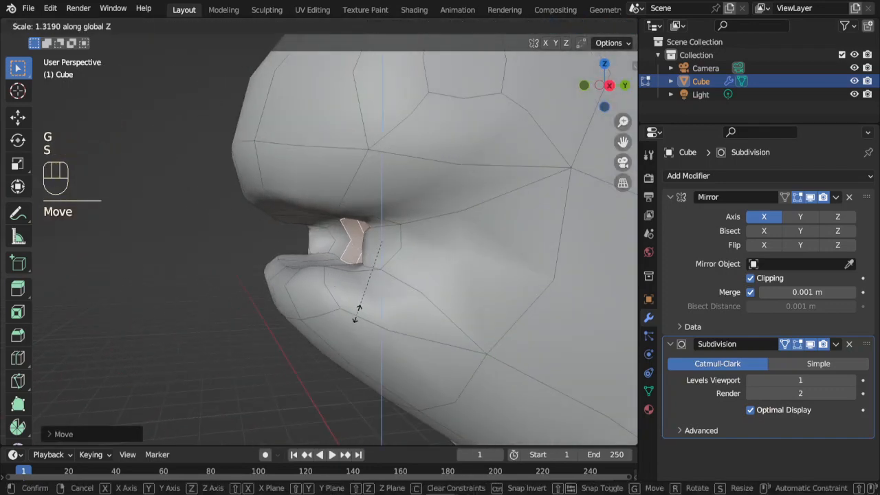
{"action": "left_click", "coordinate": [357, 311]}
- Extrude the inner mouth-corner face deeper into the head and adjust its height along Z
{"action": "middle_click_drag", "start_coordinate": [357, 311], "coordinate": [354, 272]}
{"action": "key", "text": "e"}
{"action": "left_click", "coordinate": [420, 278]}
{"action": "key", "text": "g"}
{"action": "key", "text": "z"}
{"action": "left_click", "coordinate": [454, 286]}
- Select the row of upper lip faces and move them down about 0.1 m along Z
{"action": "left_click", "coordinate": [362, 292]}
{"action": "middle_click_drag", "start_coordinate": [403, 287], "coordinate": [406, 197]}
{"action": "left_click", "coordinate": [405, 196], "text": "shift"}
{"action": "left_click", "coordinate": [348, 182], "text": "shift"}
{"action": "left_click", "coordinate": [273, 178], "text": "shift"}
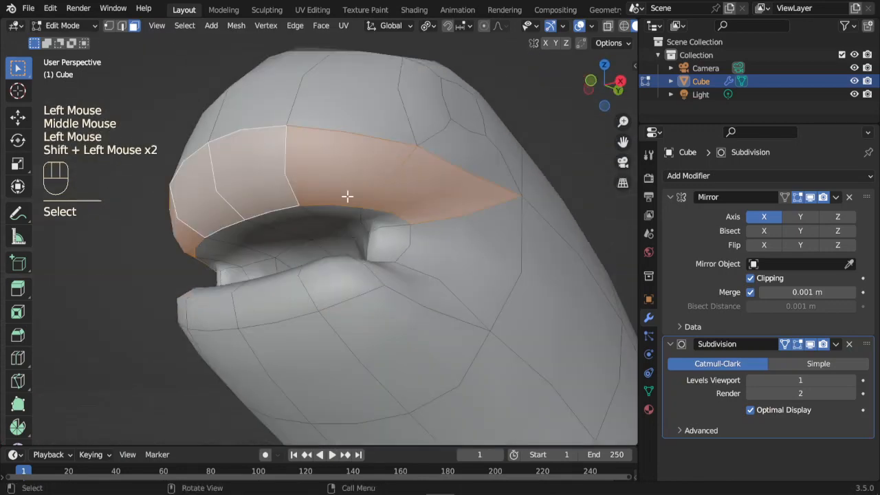
{"action": "key", "text": "g"}
{"action": "key", "text": "z"}
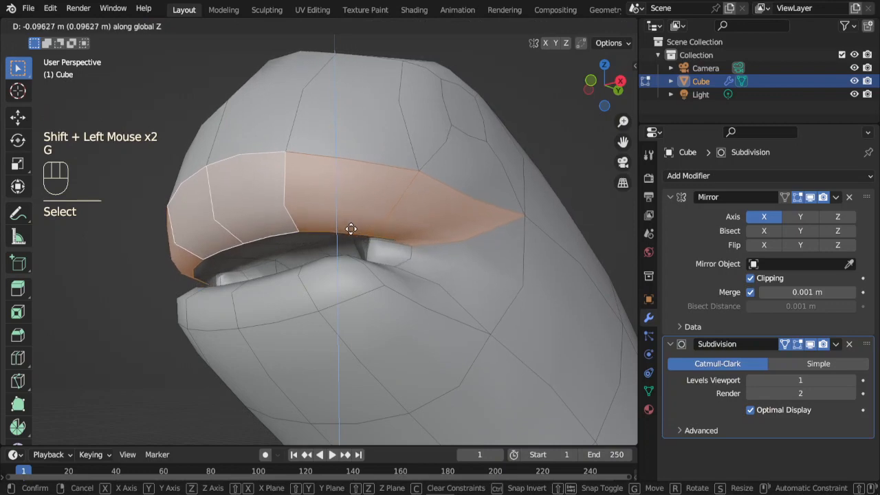
{"action": "left_click", "coordinate": [350, 233]}
- Raise the lower lip's side face about 0.08 m along Z to close the mouth gap
{"action": "middle_click_drag", "start_coordinate": [432, 297], "coordinate": [378, 326]}
{"action": "key", "text": "g"}
{"action": "key", "text": "z"}
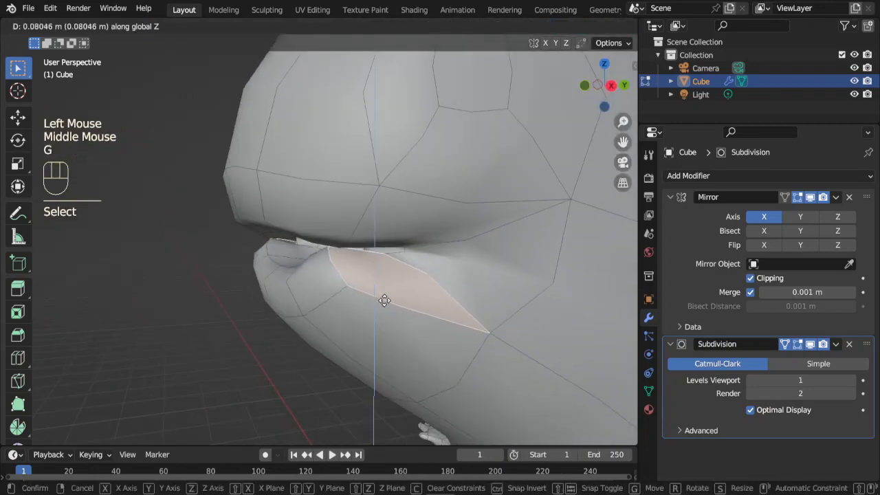
{"action": "left_click", "coordinate": [387, 295]}
- Move the lower lip's front face about 0.1 m forward and 0.17 m up in the side view
{"action": "left_click", "coordinate": [274, 294]}
{"action": "middle_click_drag", "start_coordinate": [302, 302], "coordinate": [290, 298]}
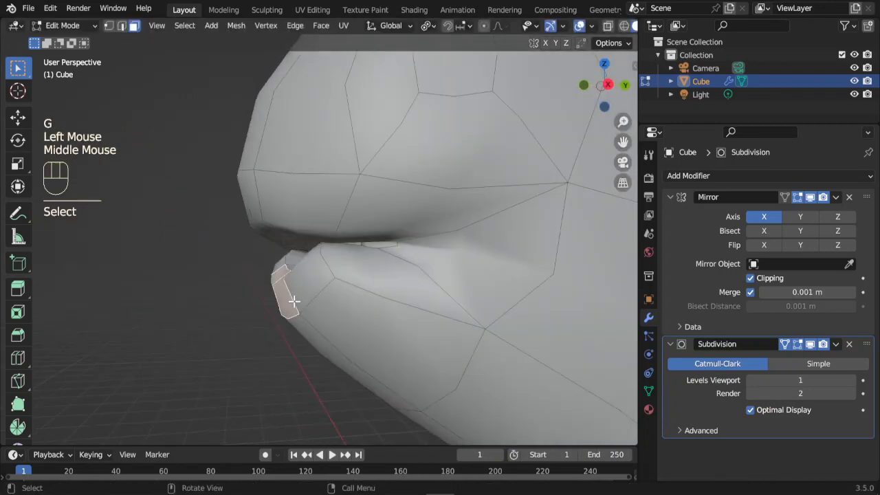
{"action": "key", "text": "KP_3"}
{"action": "key", "text": "g"}
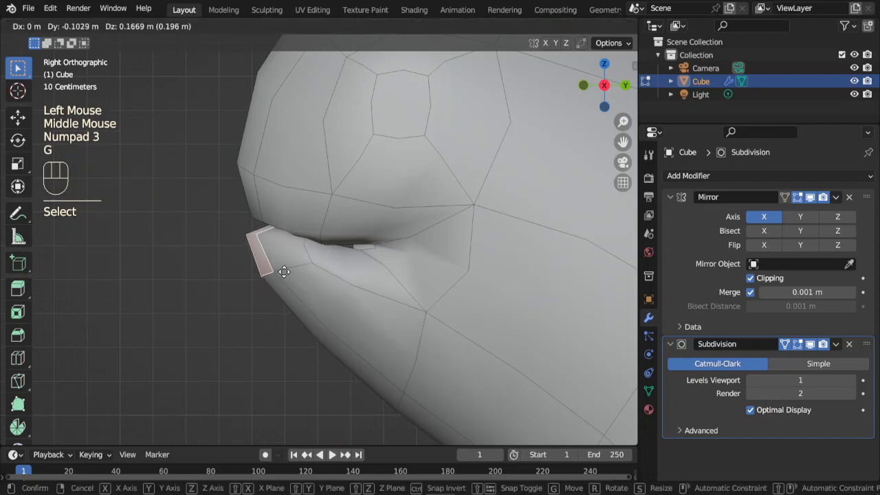
{"action": "left_click", "coordinate": [281, 267]}
{"action": "scroll", "coordinate": [285, 275], "scroll_direction": "down", "scroll_amount": 2}
{"action": "key", "text": "Tab"}
{"action": "middle_click_drag", "start_coordinate": [293, 296], "coordinate": [385, 282]}
{"action": "key", "text": "Tab"}
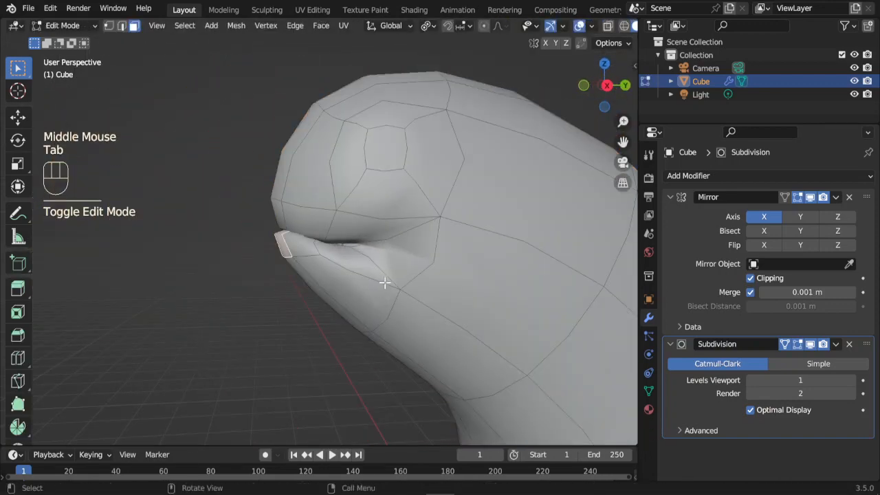
- Scale the mouth-corner face to about 0.34 and move it further back along the cheek
{"action": "key", "text": "s"}
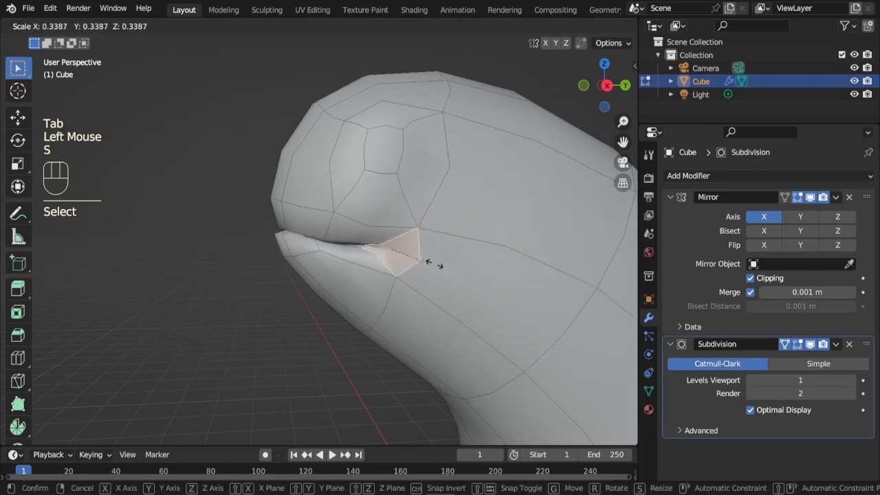
{"action": "left_click", "coordinate": [432, 261]}
{"action": "key", "text": "g"}
{"action": "left_click", "coordinate": [454, 247]}
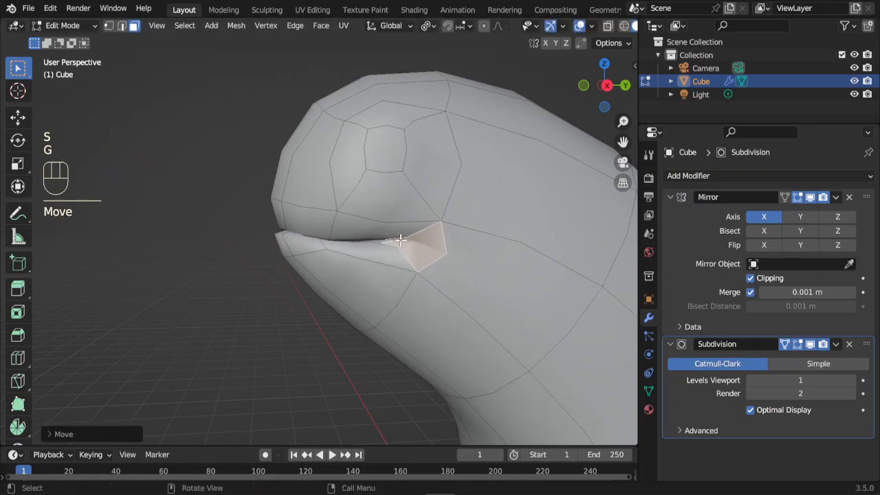
{"action": "scroll", "coordinate": [400, 240], "scroll_direction": "up", "scroll_amount": 1}
{"action": "mouse_move", "coordinate": [400, 240]}
{"action": "middle_mouse_down"}
{"action": "mouse_move", "coordinate": [460, 257]}
{"action": "mouse_move", "coordinate": [407, 225]}
{"action": "middle_mouse_up"}
{"action": "key", "text": "g"}
{"action": "left_click", "coordinate": [490, 250]}
- Select the square face at the eye position and snap the 3D cursor to it
{"action": "left_click", "coordinate": [407, 134]}
{"action": "scroll", "coordinate": [431, 202], "scroll_direction": "down", "scroll_amount": 1}
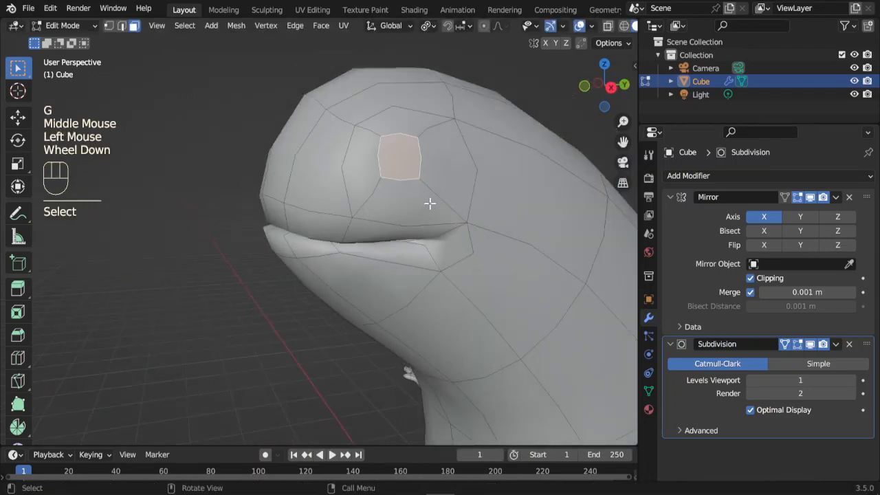
{"action": "middle_click_drag", "start_coordinate": [448, 197], "coordinate": [388, 154]}
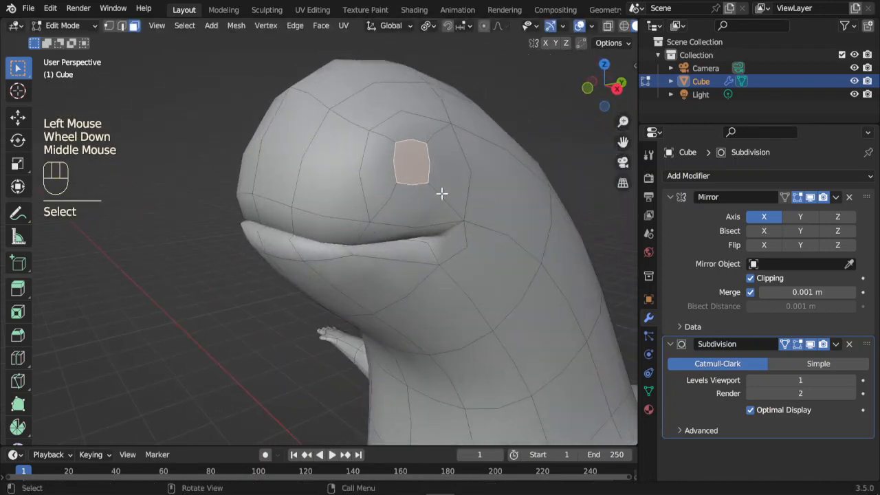
{"action": "key", "text": "Tab"}
{"action": "scroll", "coordinate": [402, 238], "scroll_direction": "down", "scroll_amount": 1}
{"action": "scroll", "coordinate": [403, 239], "scroll_direction": "down", "scroll_amount": 1}
{"action": "middle_click_drag", "start_coordinate": [403, 240], "coordinate": [303, 285]}
{"action": "key", "text": "Tab"}
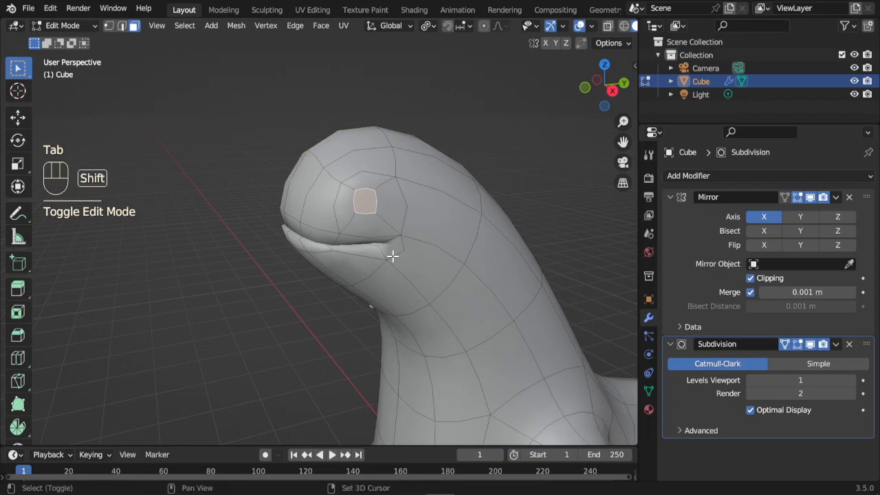
{"action": "key", "text": "shift+s"}
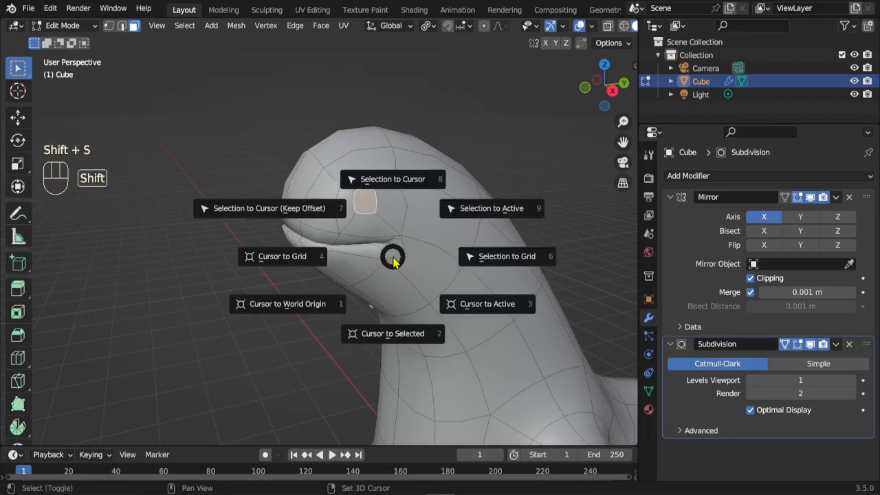
{"action": "left_click", "coordinate": [401, 344]}
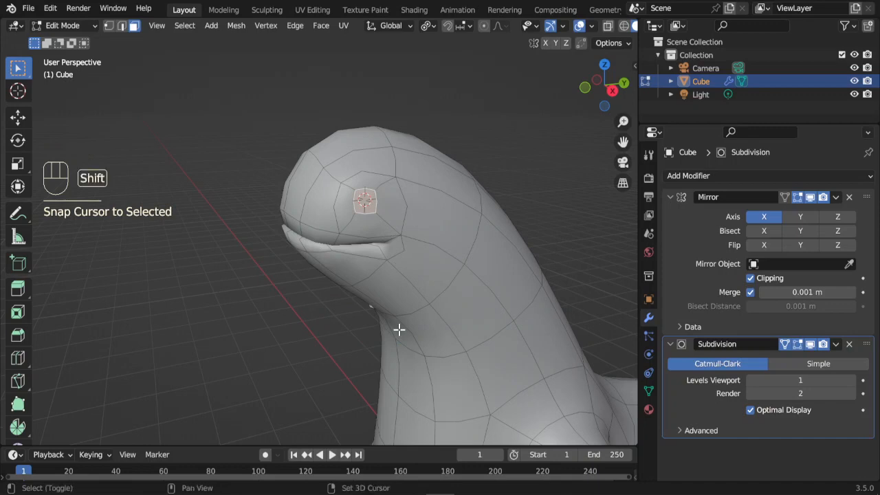
- Add a UV sphere at the 3D cursor in Object Mode and scale it down to about 0.27
{"action": "key", "text": "Tab"}
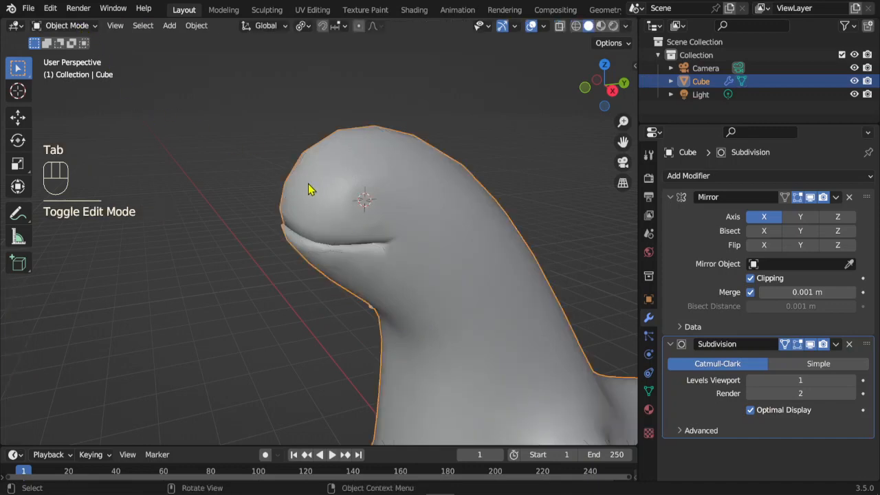
{"action": "key", "text": "shift+a"}
{"action": "mouse_move", "coordinate": [256, 55]}
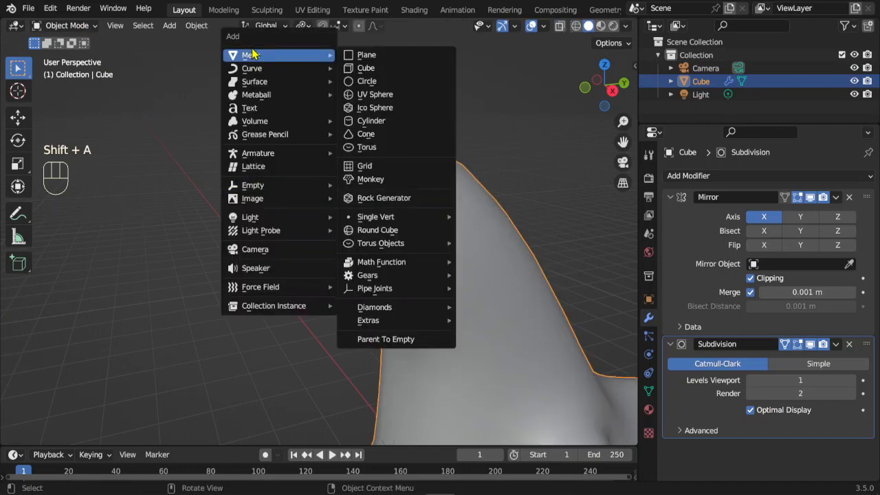
{"action": "left_click", "coordinate": [392, 99]}
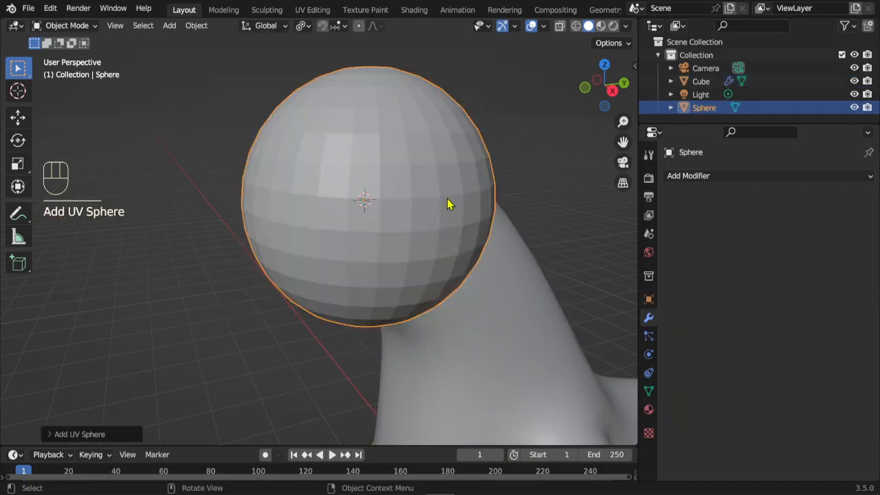
{"action": "key", "text": "s"}
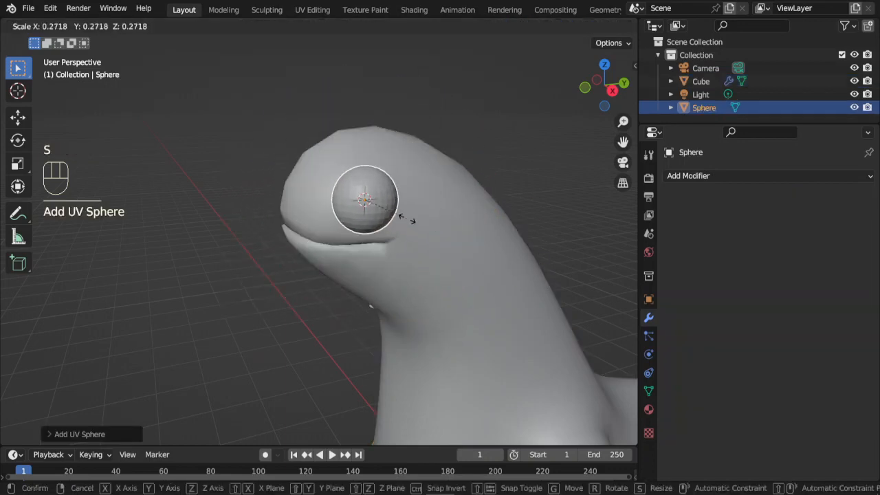
{"action": "left_click", "coordinate": [404, 227]}
- Move the eye sphere about 0.07 m inward into the head in the front view
{"action": "middle_click_drag", "start_coordinate": [404, 226], "coordinate": [479, 235]}
{"action": "key", "text": "KP_1"}
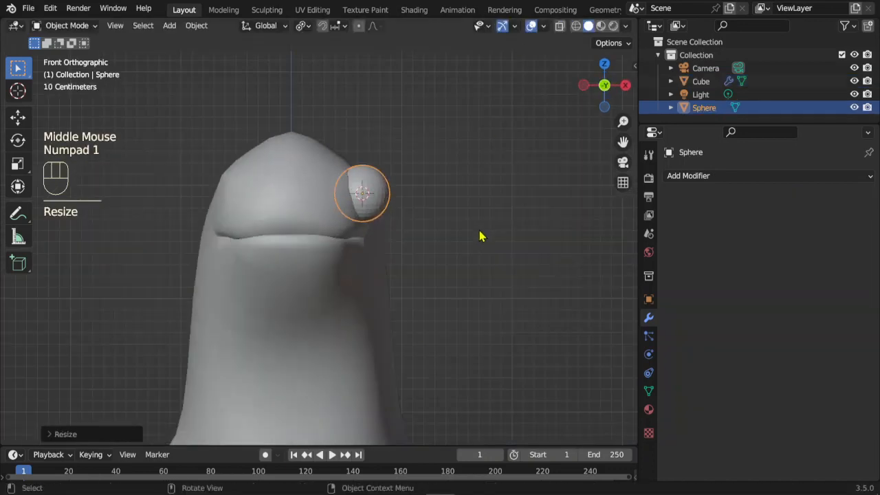
{"action": "scroll", "coordinate": [480, 235], "scroll_direction": "up", "scroll_amount": 2}
{"action": "key", "text": "g"}
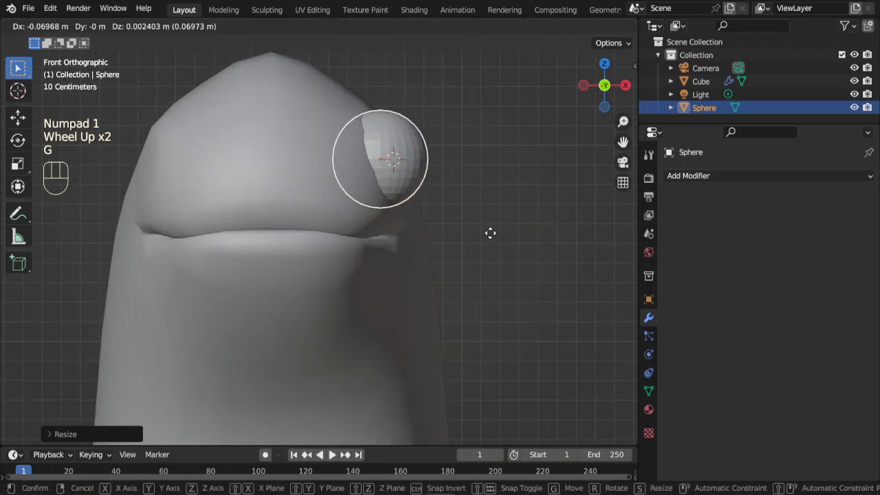
{"action": "left_click", "coordinate": [490, 233]}
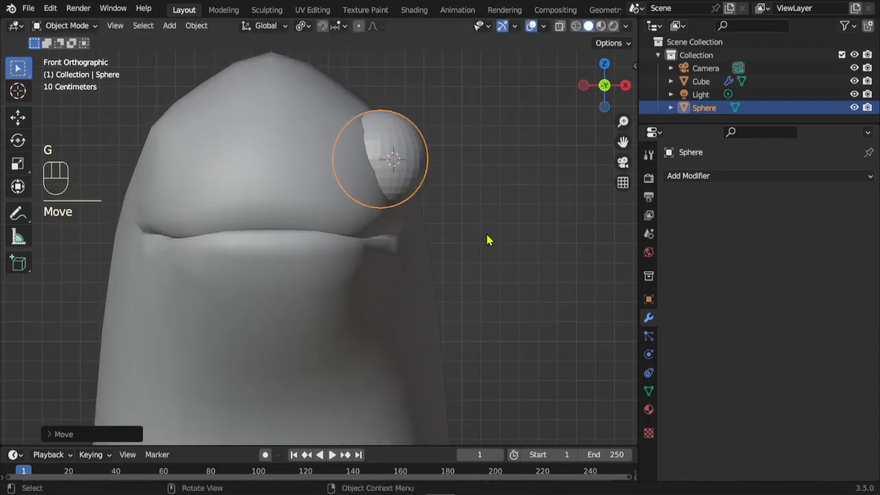
- Rotate the eye sphere 90° in the right side view
{"action": "key", "text": "KP_3"}
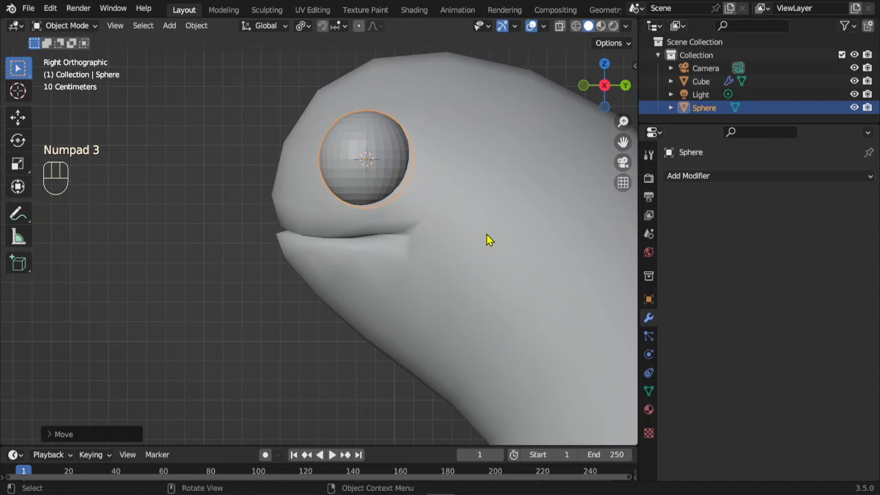
{"action": "key", "text": "r"}
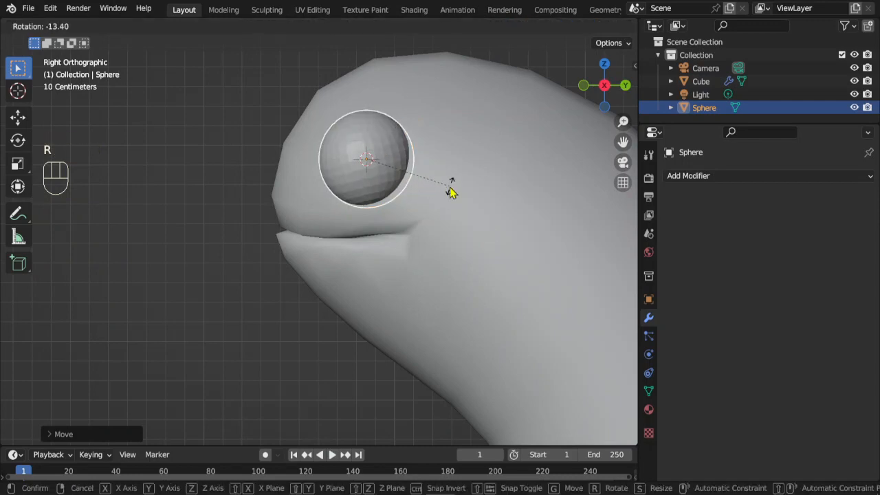
{"action": "right_click", "coordinate": [449, 190]}
{"action": "type", "text": "r90"}
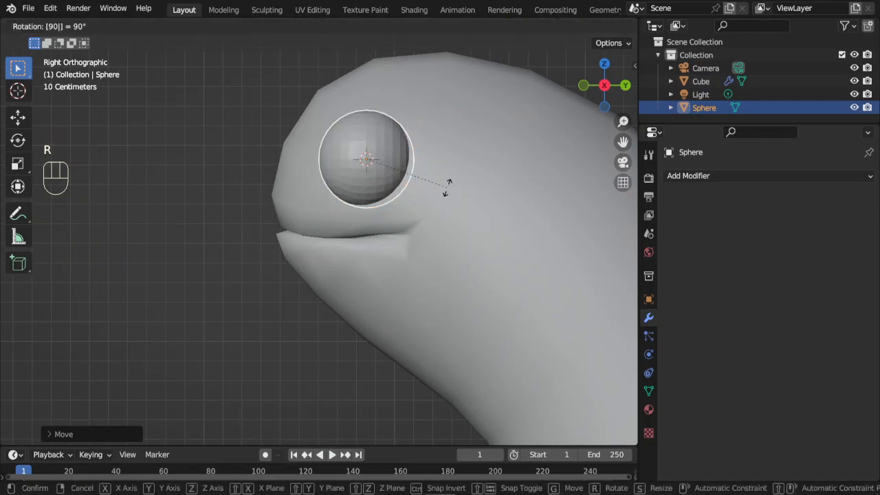
{"action": "left_click", "coordinate": [447, 192]}
{"action": "middle_click_drag", "start_coordinate": [365, 186], "coordinate": [415, 173]}
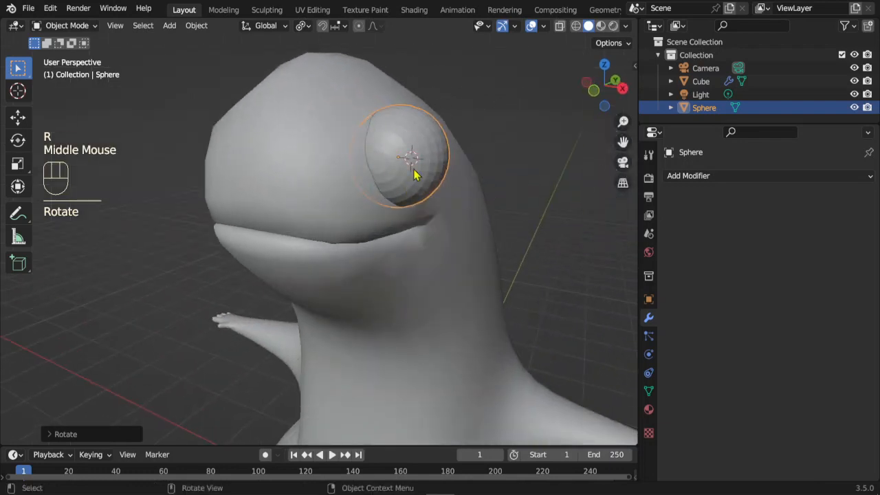
- Apply smooth shading to the eye sphere
{"action": "scroll", "coordinate": [403, 151], "scroll_direction": "up", "scroll_amount": 2}
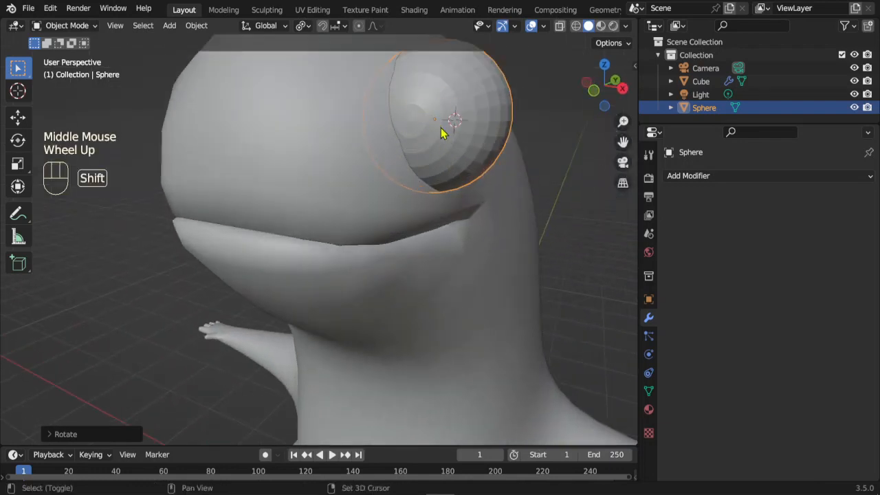
{"action": "middle_click_drag", "start_coordinate": [442, 132], "coordinate": [427, 238], "text": "shift"}
{"action": "scroll", "coordinate": [440, 251], "scroll_direction": "up", "scroll_amount": 2}
{"action": "right_click", "coordinate": [486, 172]}
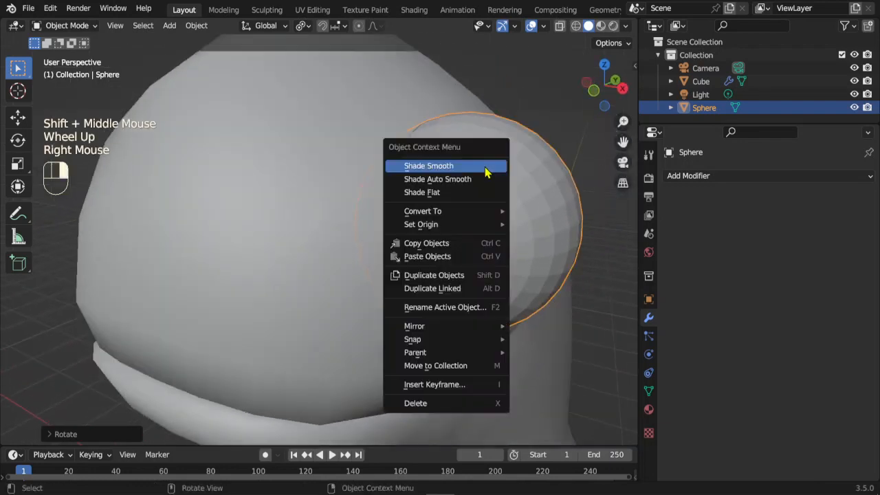
{"action": "left_click", "coordinate": [428, 165]}
{"action": "scroll", "coordinate": [505, 216], "scroll_direction": "down", "scroll_amount": 2}
{"action": "middle_click_drag", "start_coordinate": [504, 216], "coordinate": [399, 204]}
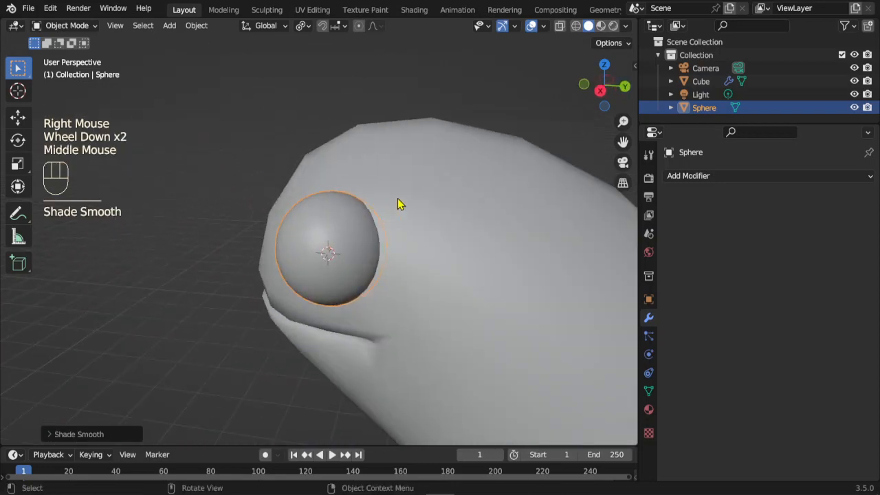
- Select the dinosaur body and switch it to Edit Mode for reshaping the faces around the eye
{"action": "left_click", "coordinate": [395, 177]}
{"action": "scroll", "coordinate": [387, 261], "scroll_direction": "down", "scroll_amount": 1}
{"action": "middle_click_drag", "start_coordinate": [387, 261], "coordinate": [623, 275]}
{"action": "scroll", "coordinate": [405, 299], "scroll_direction": "down", "scroll_amount": 1}
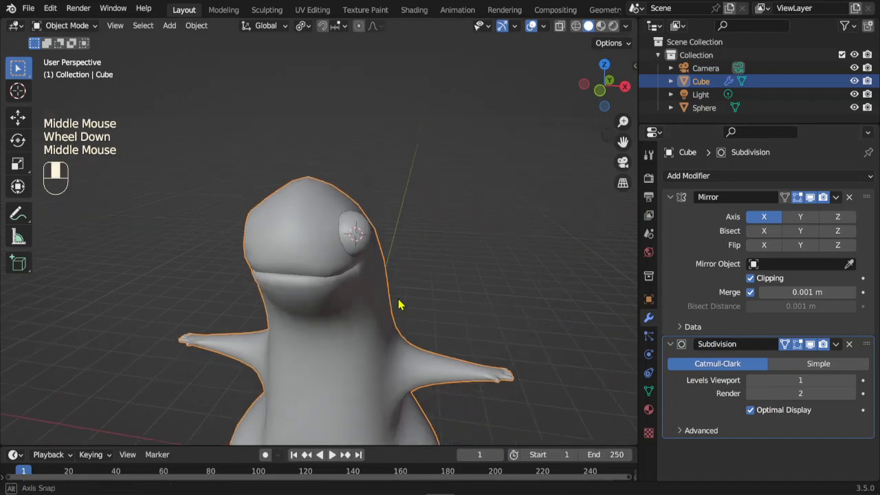
{"action": "middle_click_drag", "start_coordinate": [399, 304], "coordinate": [403, 292]}
{"action": "scroll", "coordinate": [442, 261], "scroll_direction": "down", "scroll_amount": 1}
{"action": "middle_click_drag", "start_coordinate": [442, 262], "coordinate": [379, 281], "text": "shift"}
{"action": "key", "text": "Tab"}
{"action": "middle_click_drag", "start_coordinate": [398, 179], "coordinate": [413, 256], "text": "shift"}
{"action": "scroll", "coordinate": [413, 256], "scroll_direction": "up", "scroll_amount": 2}
{"action": "left_click", "coordinate": [406, 298]}
{"action": "middle_click_drag", "start_coordinate": [406, 299], "coordinate": [365, 277]}
{"action": "left_click", "coordinate": [324, 235]}
{"action": "key", "text": "Tab"}
{"action": "key", "text": "Tab"}
{"action": "left_click", "coordinate": [323, 237]}
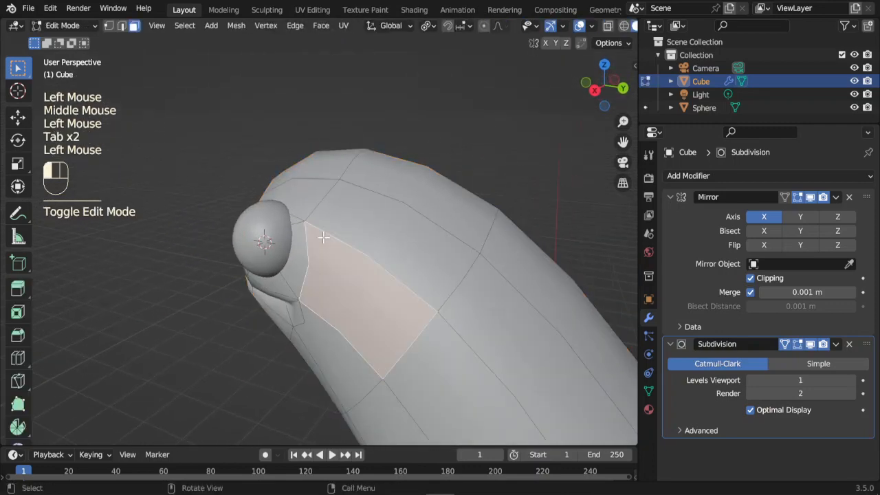
- Select the head face above the eye and move it upward along Z
{"action": "left_click", "coordinate": [283, 243]}
{"action": "middle_click_drag", "start_coordinate": [287, 244], "coordinate": [398, 227]}
{"action": "left_click", "coordinate": [389, 239]}
{"action": "key", "text": "g"}
{"action": "key", "text": "z"}
{"action": "left_click", "coordinate": [414, 215]}
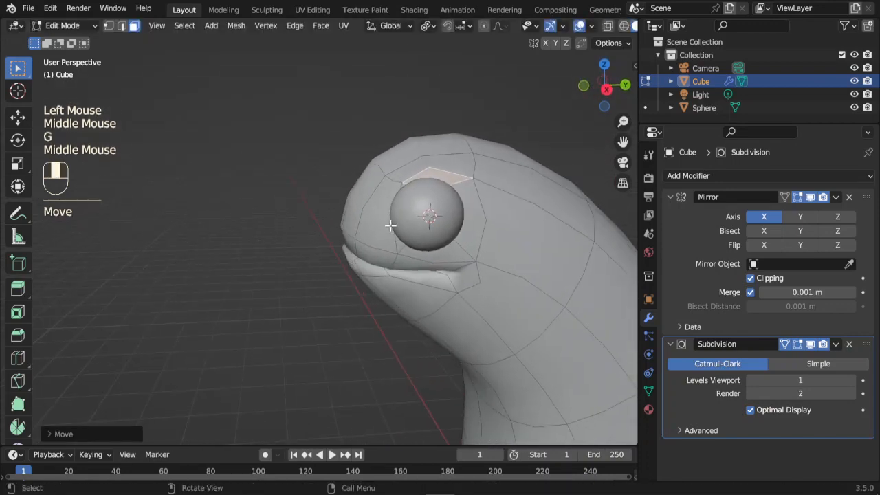
- Select the head face in front of the eye sphere and move it slightly forward
{"action": "left_click", "coordinate": [397, 227]}
{"action": "key", "text": "g"}
{"action": "left_click", "coordinate": [383, 224]}
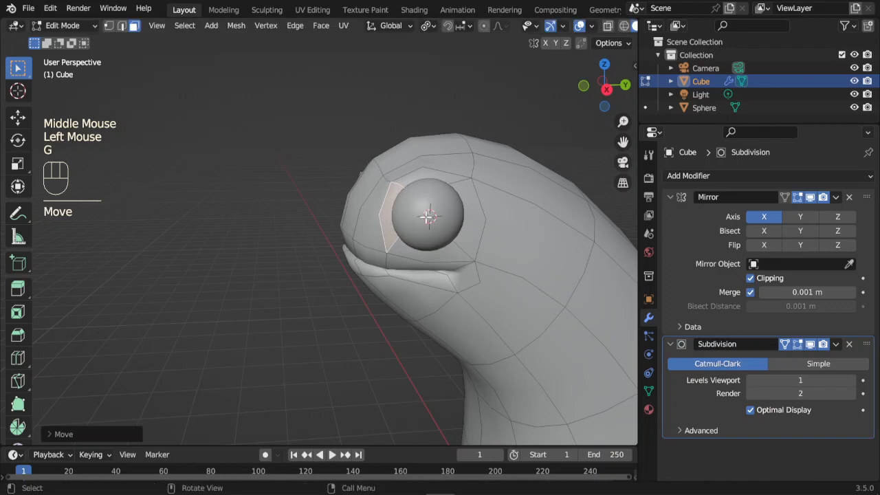
- Move the head face beneath the eye sphere outward and back, and scale it up about 1.3 times
{"action": "left_click", "coordinate": [462, 227]}
{"action": "middle_click_drag", "start_coordinate": [461, 227], "coordinate": [371, 231]}
{"action": "key", "text": "g"}
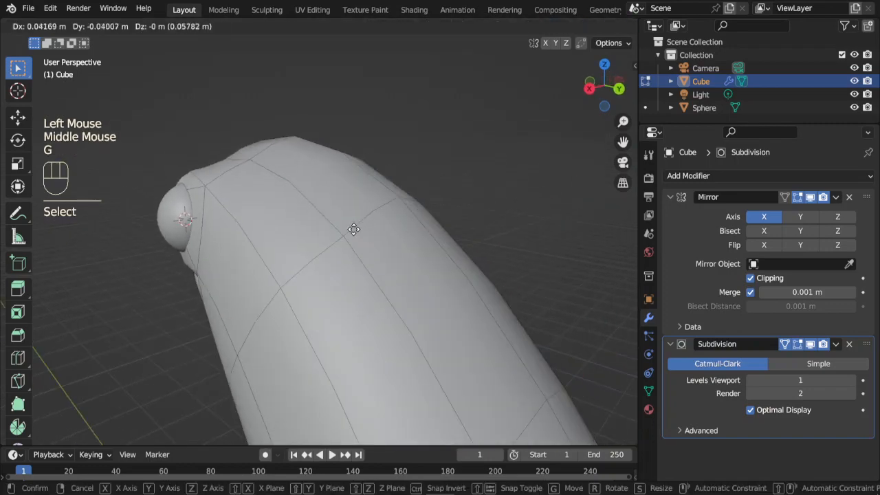
{"action": "left_click", "coordinate": [287, 255]}
{"action": "middle_click_drag", "start_coordinate": [287, 255], "coordinate": [426, 244]}
{"action": "key", "text": "g"}
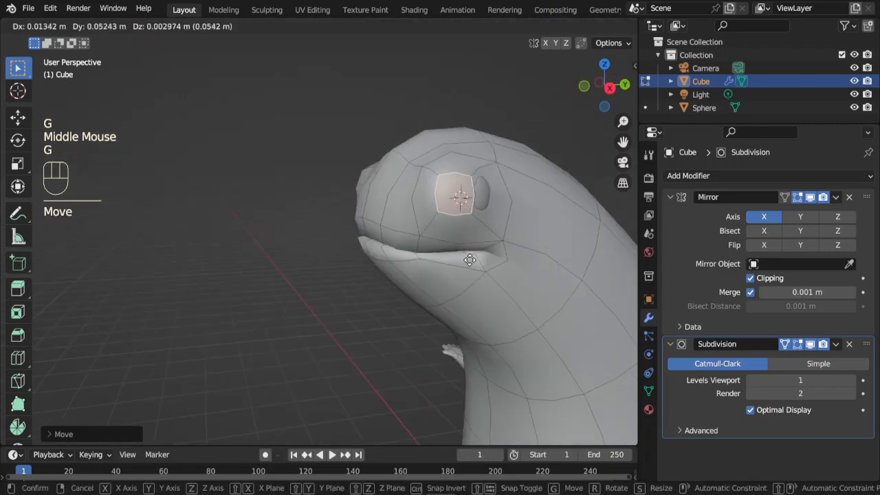
{"action": "left_click", "coordinate": [491, 257]}
{"action": "key", "text": "s"}
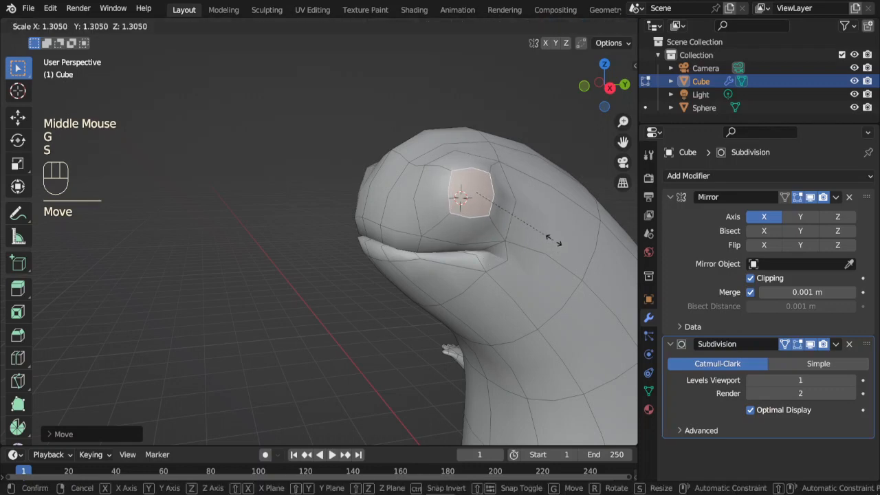
{"action": "left_click", "coordinate": [557, 242]}
- Extrude the head face covering the eye and scale it down to form an inner socket face
{"action": "middle_click_drag", "start_coordinate": [557, 242], "coordinate": [487, 250]}
{"action": "scroll", "coordinate": [562, 260], "scroll_direction": "up", "scroll_amount": 2}
{"action": "key", "text": "e"}
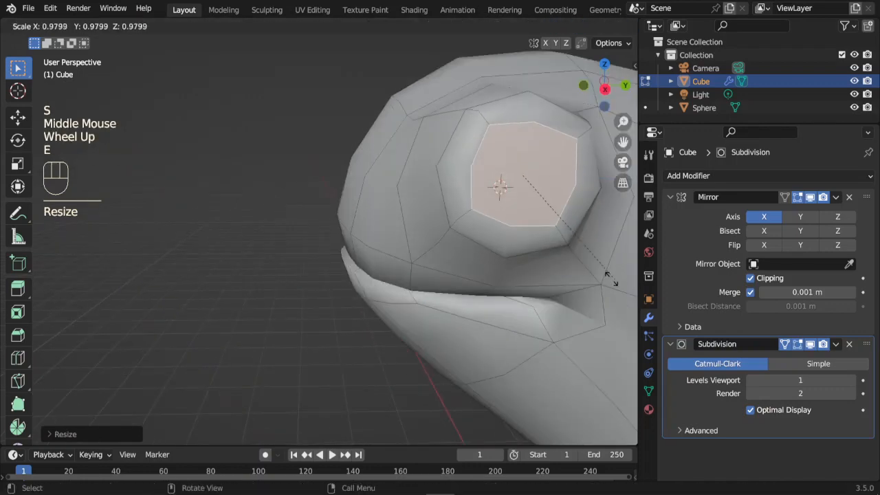
{"action": "left_click", "coordinate": [561, 206]}
- Move the inner socket face inward along X behind the eye sphere so the eyeball is exposed
{"action": "middle_click_drag", "start_coordinate": [560, 206], "coordinate": [410, 303]}
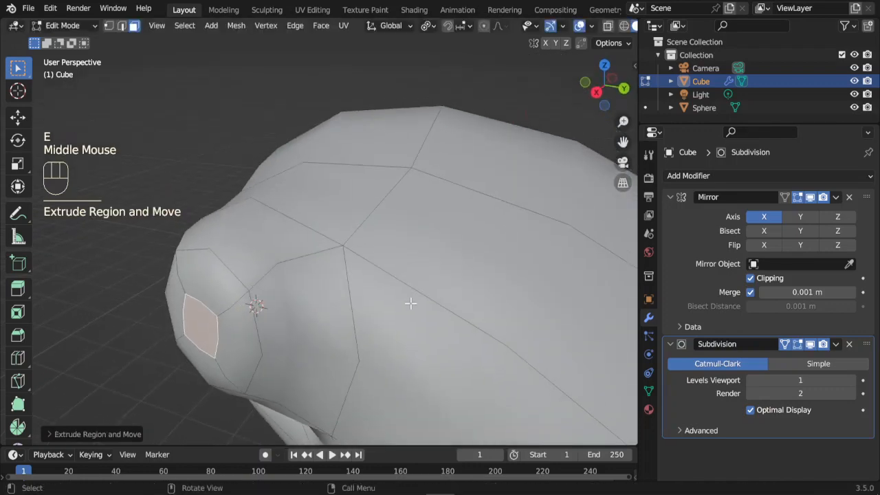
{"action": "key", "text": "g"}
{"action": "key", "text": "x"}
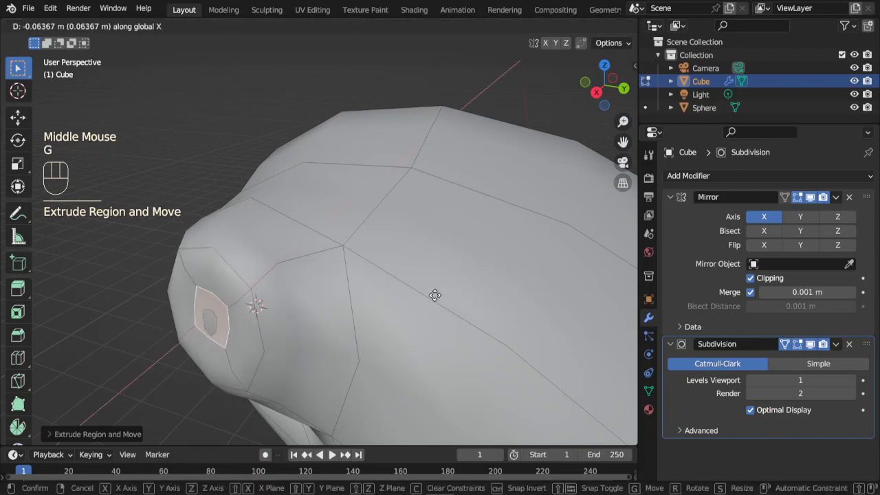
{"action": "left_click", "coordinate": [480, 282]}
{"action": "scroll", "coordinate": [419, 318], "scroll_direction": "down", "scroll_amount": 3}
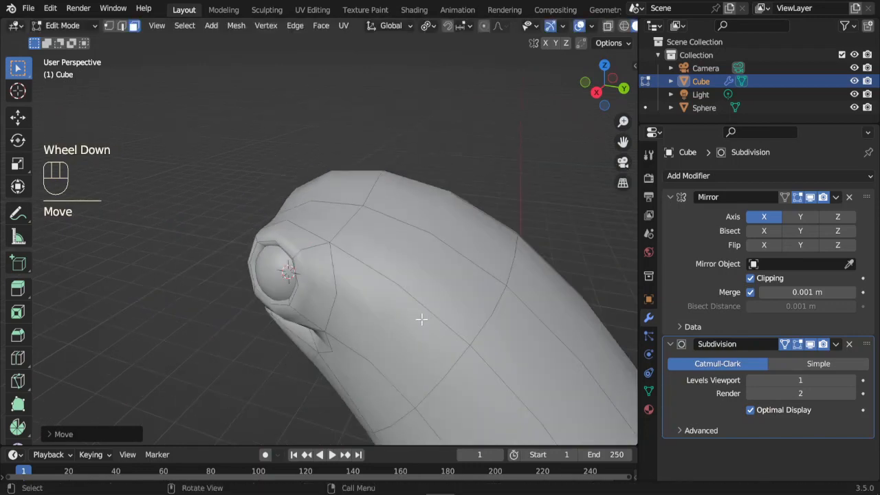
{"action": "middle_click_drag", "start_coordinate": [419, 318], "coordinate": [400, 308]}
{"action": "key", "text": "KP_Decimal"}
{"action": "scroll", "coordinate": [516, 305], "scroll_direction": "down", "scroll_amount": 5}
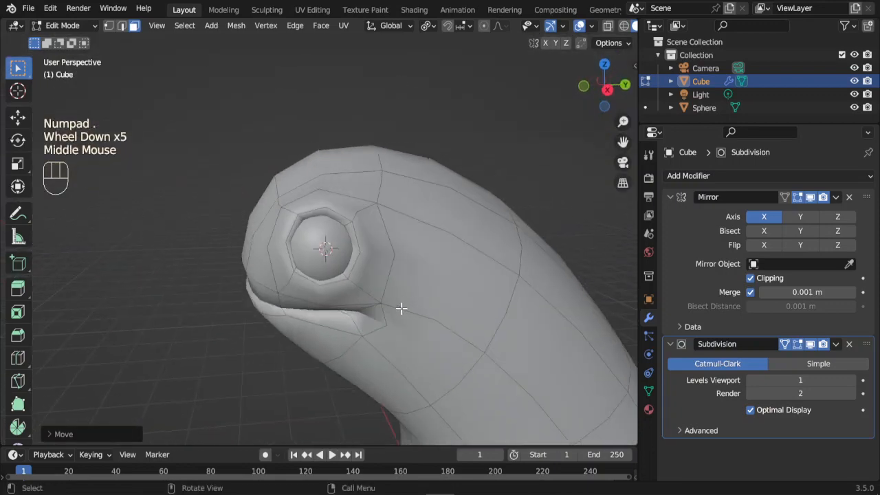
{"action": "scroll", "coordinate": [280, 232], "scroll_direction": "up", "scroll_amount": 2}
{"action": "left_click", "coordinate": [273, 222]}
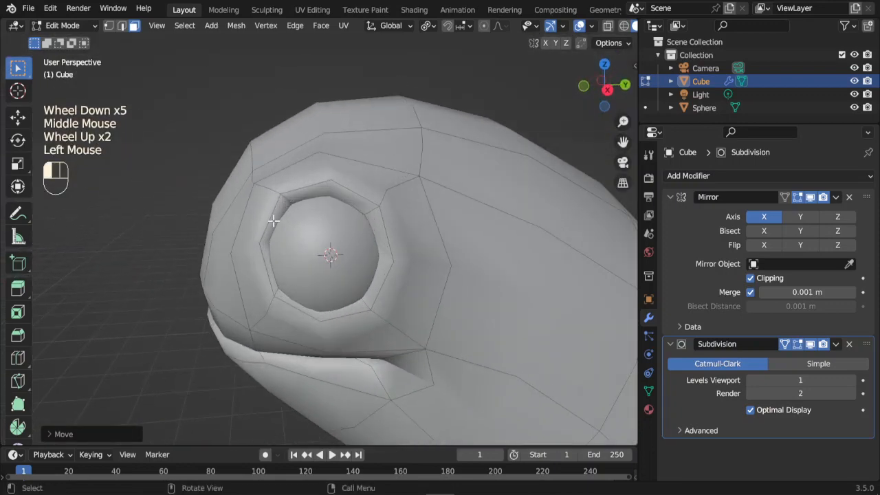
{"action": "left_click", "coordinate": [329, 201]}
{"action": "left_click", "coordinate": [372, 279], "text": "shift"}
{"action": "key", "text": "Tab"}
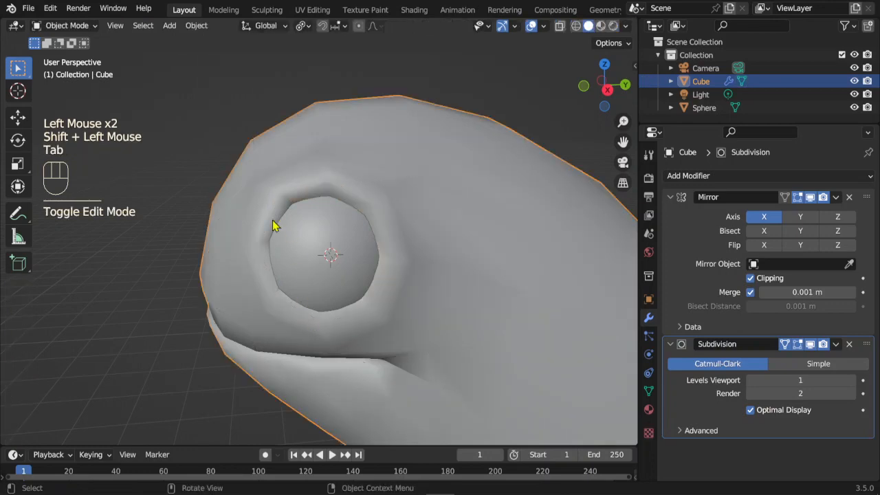
{"action": "key", "text": "Tab"}
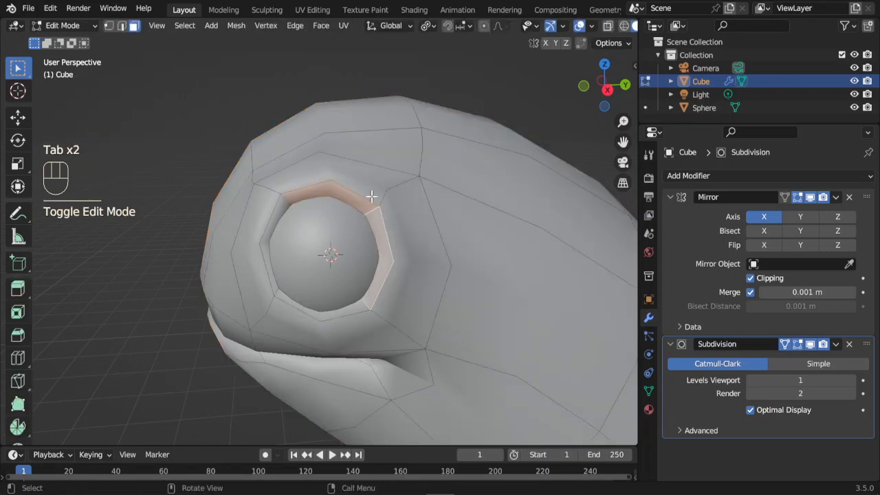
{"action": "left_click", "coordinate": [329, 203]}
{"action": "middle_click_drag", "start_coordinate": [324, 194], "coordinate": [330, 240]}
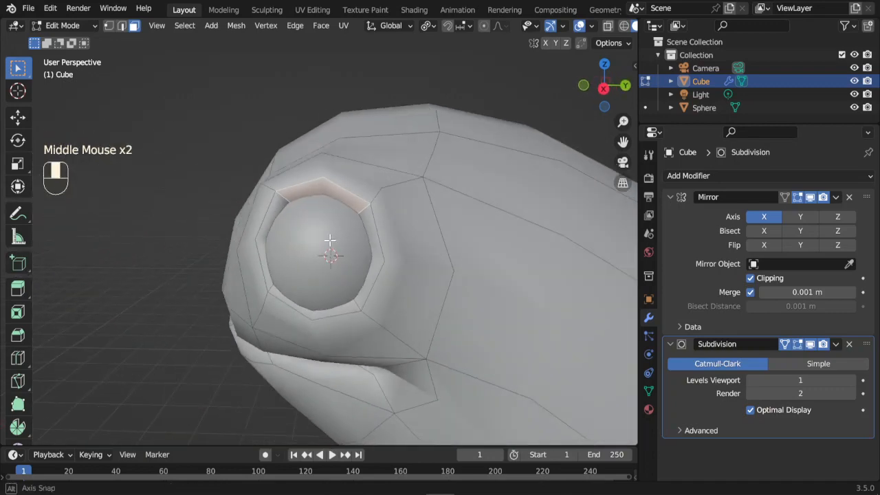
- Switch the body to Object Mode and apply its Mirror and Subdivision modifiers
{"action": "key", "text": "Tab"}
{"action": "scroll", "coordinate": [436, 264], "scroll_direction": "down", "scroll_amount": 1}
{"action": "middle_click_drag", "start_coordinate": [435, 263], "coordinate": [468, 271]}
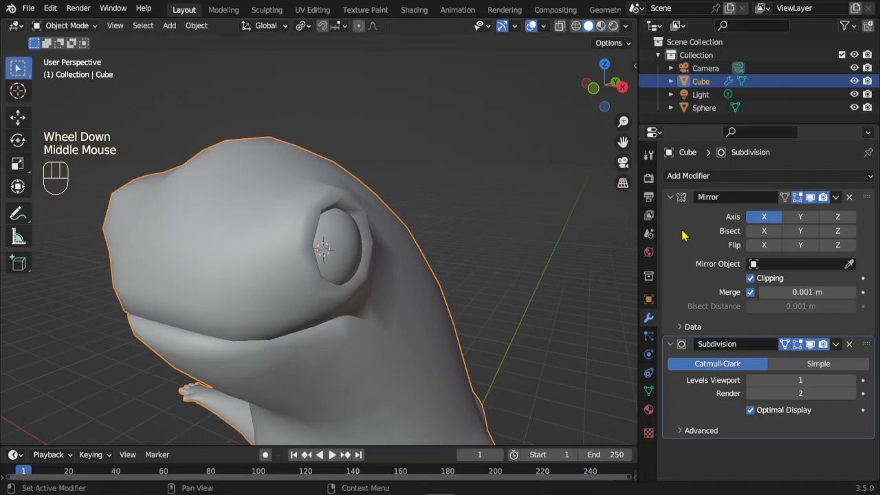
{"action": "key", "text": "ctrl+a"}
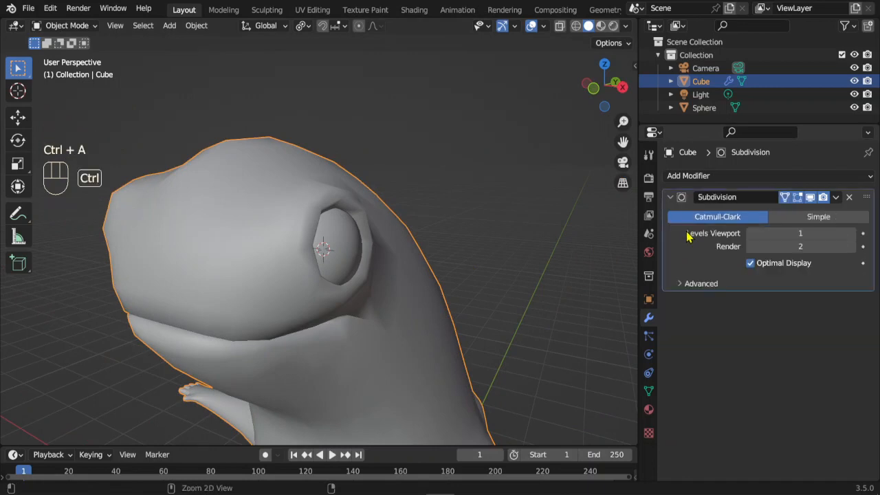
{"action": "key", "text": "ctrl+a"}
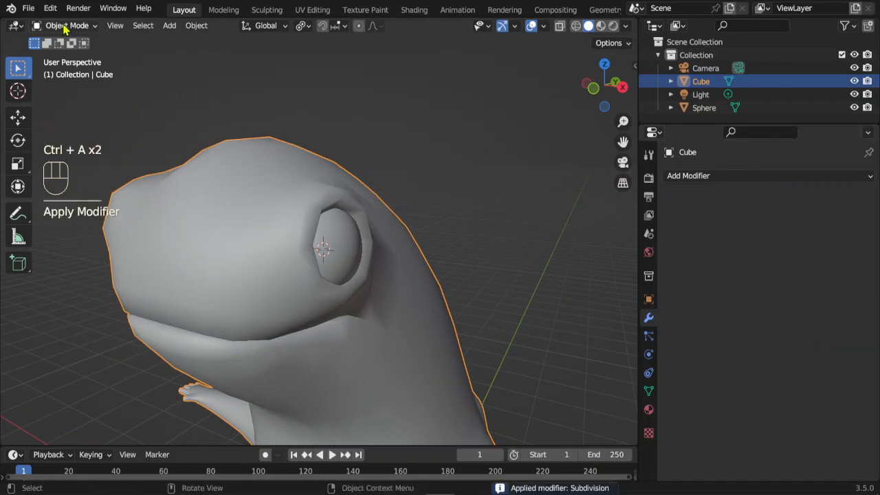
- Return to Edit Mode and select the four inner rim faces along the upper half of the eye socket
{"action": "key", "text": "Tab"}
{"action": "middle_click_drag", "start_coordinate": [500, 264], "coordinate": [438, 234]}
{"action": "scroll", "coordinate": [300, 200], "scroll_direction": "up", "scroll_amount": 3}
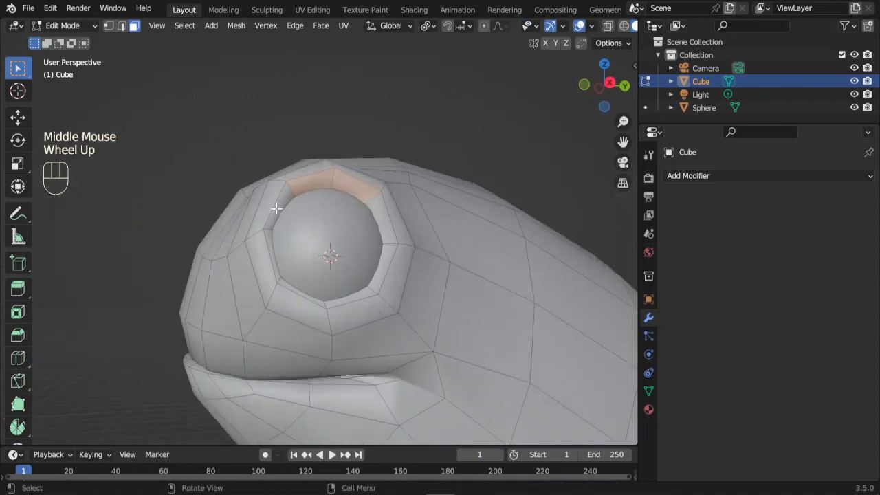
{"action": "left_click", "coordinate": [277, 205]}
{"action": "left_click", "coordinate": [320, 187], "text": "shift"}
{"action": "left_click", "coordinate": [354, 181], "text": "shift"}
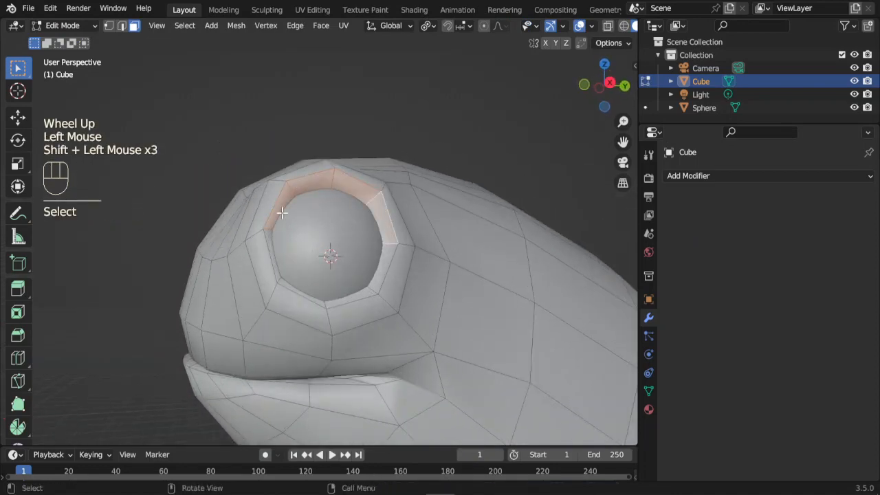
{"action": "middle_click_drag", "start_coordinate": [432, 227], "coordinate": [421, 243]}
{"action": "scroll", "coordinate": [415, 243], "scroll_direction": "up", "scroll_amount": 2}
{"action": "middle_click_drag", "start_coordinate": [452, 216], "coordinate": [548, 210]}
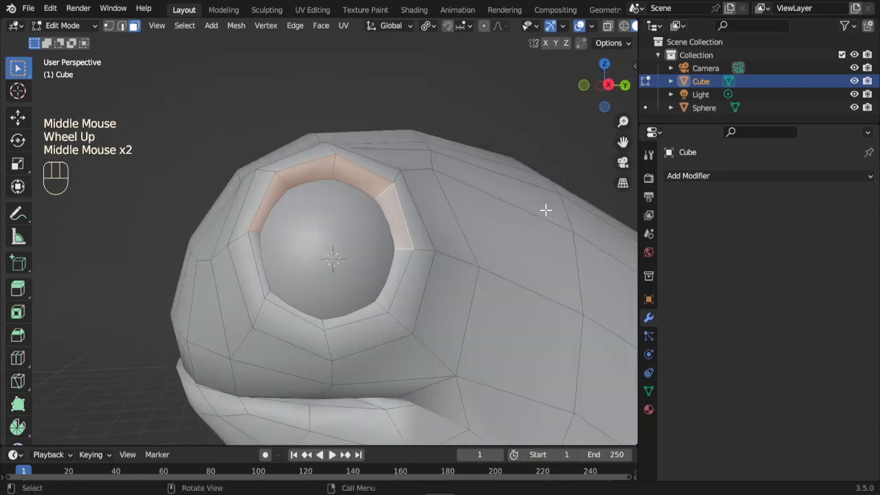
- Extrude the selected upper rim faces into an upper eyelid, scale it, and move it over the eyeball
{"action": "key", "text": "KP_1"}
{"action": "key", "text": "e"}
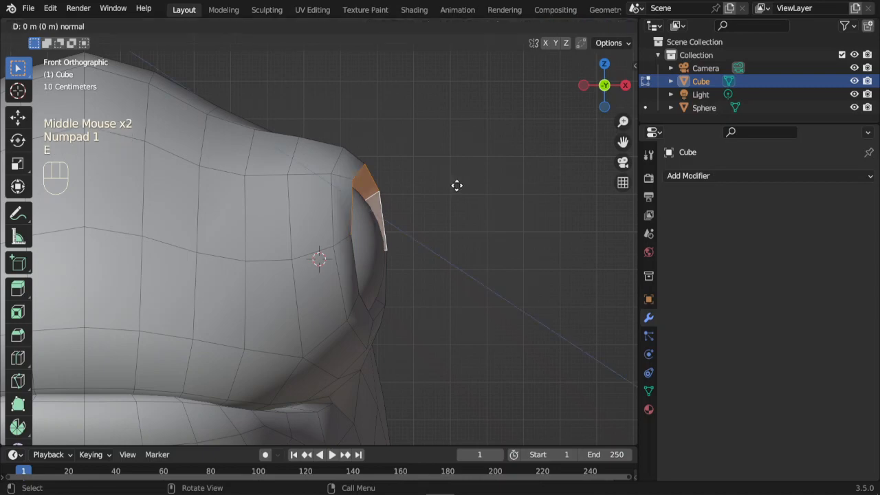
{"action": "left_click", "coordinate": [486, 198]}
{"action": "middle_click_drag", "start_coordinate": [485, 199], "coordinate": [353, 263]}
{"action": "key", "text": "s"}
{"action": "left_click", "coordinate": [434, 252]}
{"action": "key", "text": "g"}
{"action": "left_click", "coordinate": [352, 263]}
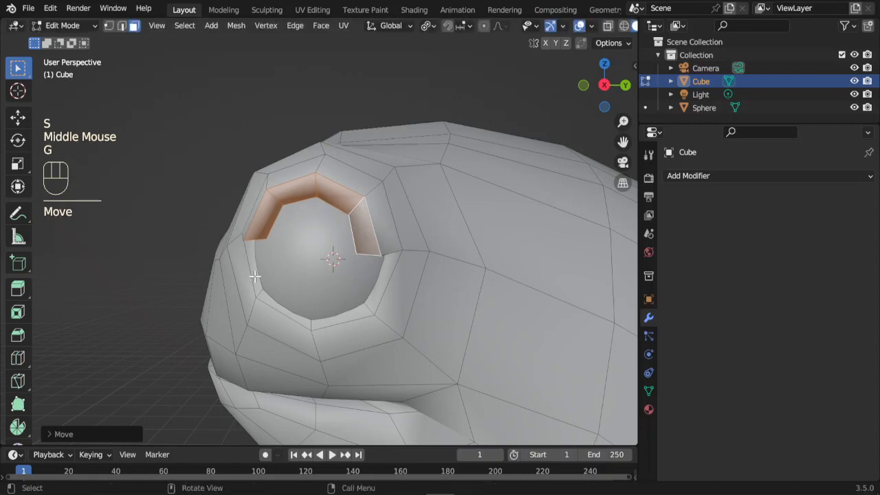
- Extrude the lower inner rim faces of the eye socket into a lower eyelid, scale it down, and reposition it
{"action": "left_click", "coordinate": [250, 273]}
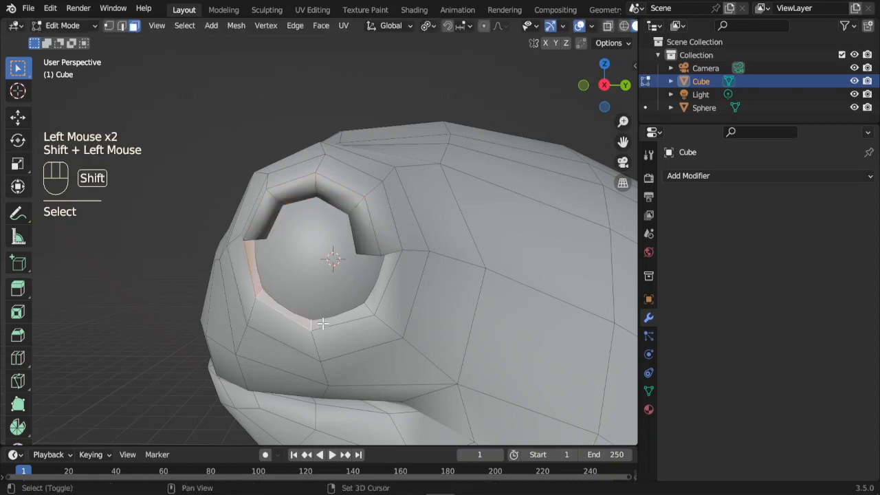
{"action": "middle_click_drag", "start_coordinate": [418, 301], "coordinate": [382, 299]}
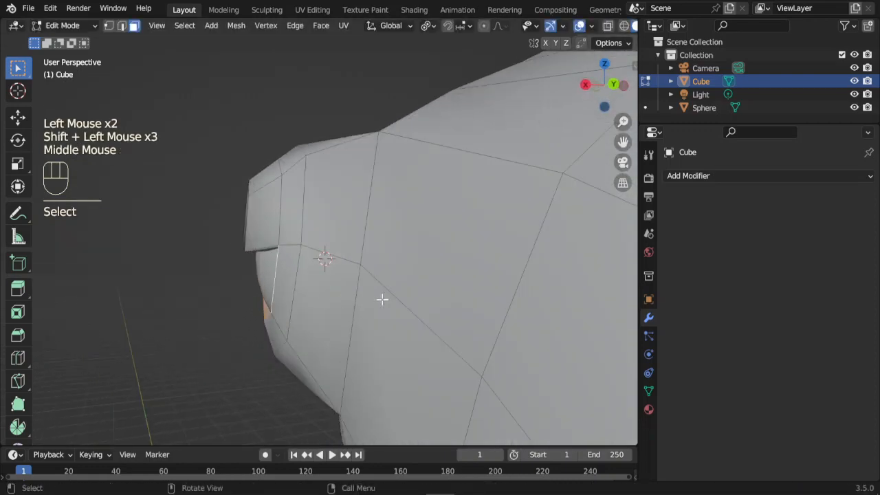
{"action": "key", "text": "e"}
{"action": "left_click", "coordinate": [365, 299]}
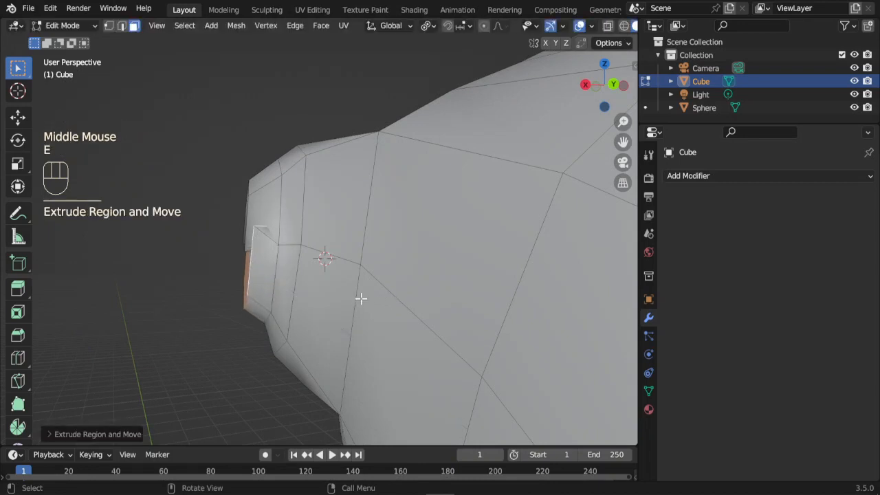
{"action": "key", "text": "s"}
{"action": "left_click", "coordinate": [347, 287]}
{"action": "middle_click_drag", "start_coordinate": [347, 288], "coordinate": [464, 301]}
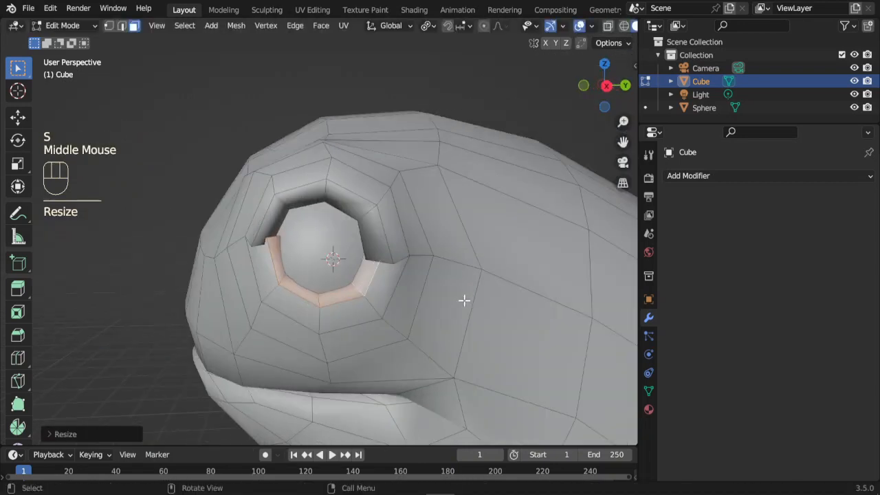
{"action": "key", "text": "g"}
{"action": "left_click", "coordinate": [383, 320]}
- Switch to Object Mode and add a Subdivision modifier with one viewport level to the body
{"action": "middle_click_drag", "start_coordinate": [383, 320], "coordinate": [362, 278]}
{"action": "scroll", "coordinate": [362, 278], "scroll_direction": "down", "scroll_amount": 3}
{"action": "key", "text": "Tab"}
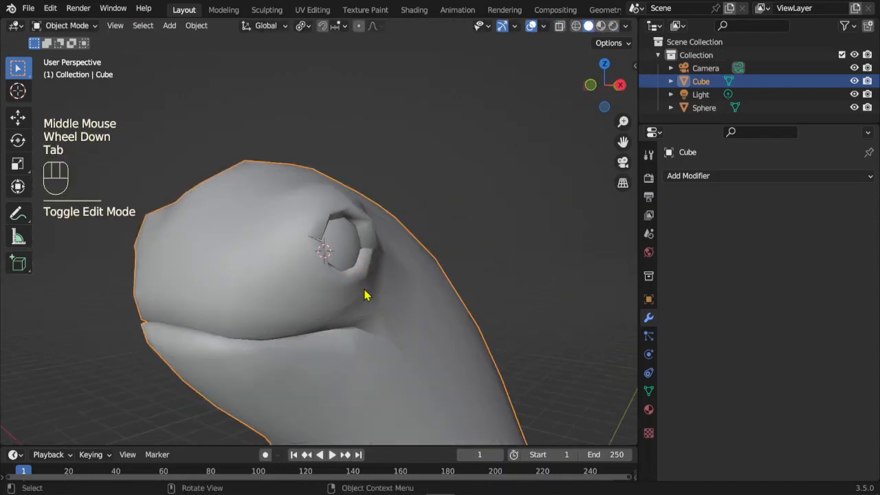
{"action": "key", "text": "ctrl+1"}
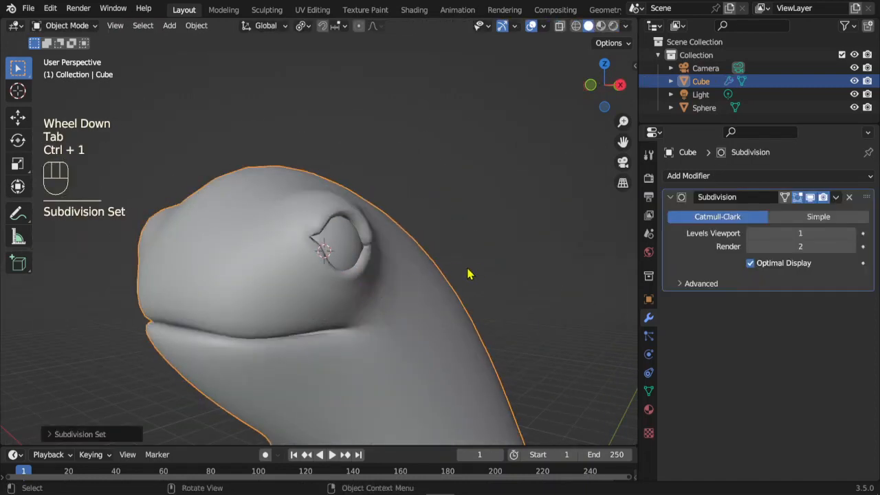
- In Edit Mode, select the top face of the upper eyelid and display the edit cage on the subdivided surface
{"action": "middle_click_drag", "start_coordinate": [468, 274], "coordinate": [428, 223]}
{"action": "scroll", "coordinate": [424, 209], "scroll_direction": "up", "scroll_amount": 2}
{"action": "key", "text": "Tab"}
{"action": "left_click", "coordinate": [329, 170]}
{"action": "mouse_move", "coordinate": [387, 193]}
{"action": "middle_mouse_down"}
{"action": "mouse_move", "coordinate": [378, 193]}
{"action": "mouse_move", "coordinate": [391, 195]}
{"action": "middle_mouse_up"}
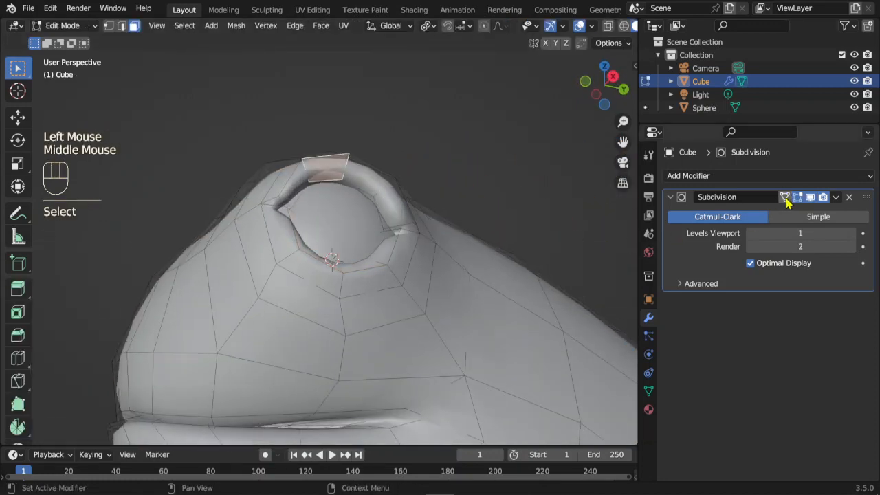
{"action": "left_click", "coordinate": [785, 197]}
- Move the upper eyelid's top face and its neighbouring rear face to fit the lid around the eyeball
{"action": "middle_click_drag", "start_coordinate": [473, 220], "coordinate": [385, 253]}
{"action": "key", "text": "g"}
{"action": "left_click", "coordinate": [338, 200]}
{"action": "left_click", "coordinate": [373, 182]}
{"action": "key", "text": "g"}
{"action": "left_click", "coordinate": [397, 214]}
- Select the eyelid faces at the eye's rear corner, rotate them, and move them toward the upper lid
{"action": "left_click", "coordinate": [393, 226]}
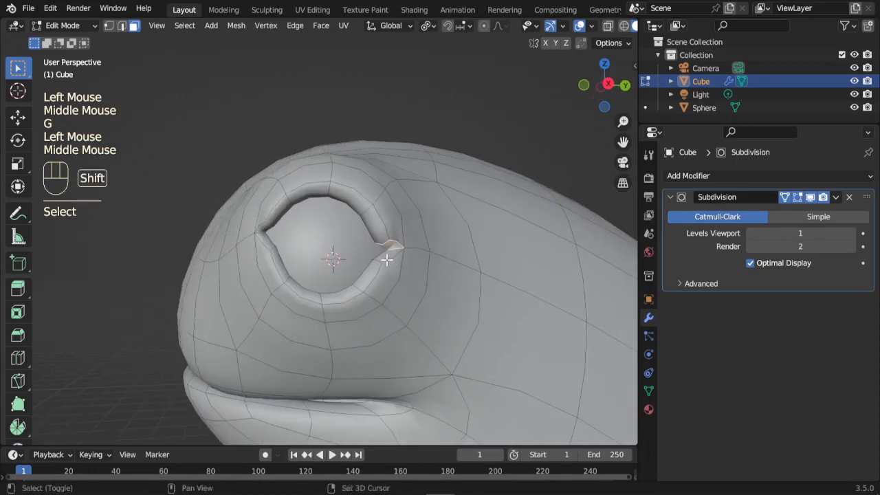
{"action": "left_click", "coordinate": [385, 255], "text": "shift"}
{"action": "key", "text": "r"}
{"action": "left_click", "coordinate": [453, 258]}
{"action": "key", "text": "g"}
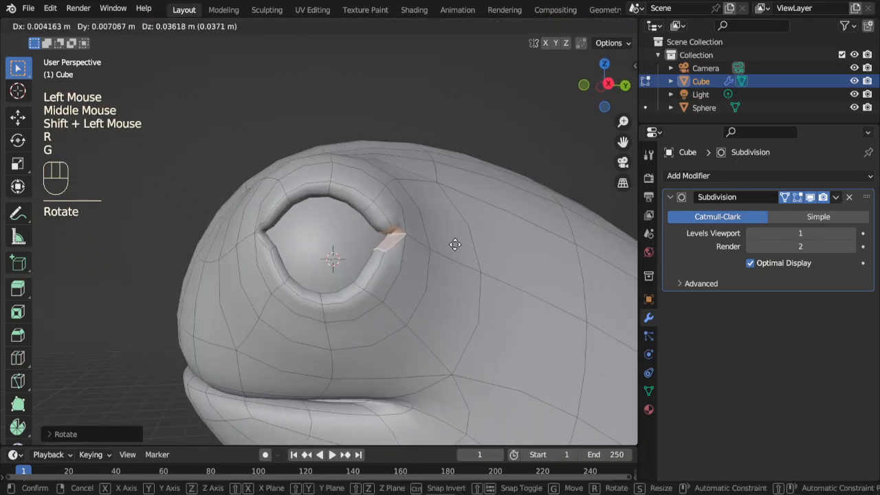
{"action": "left_click", "coordinate": [461, 253]}
- Move the lower eyelid face at the eye's front corner to adjust how the lids meet
{"action": "left_click", "coordinate": [263, 229]}
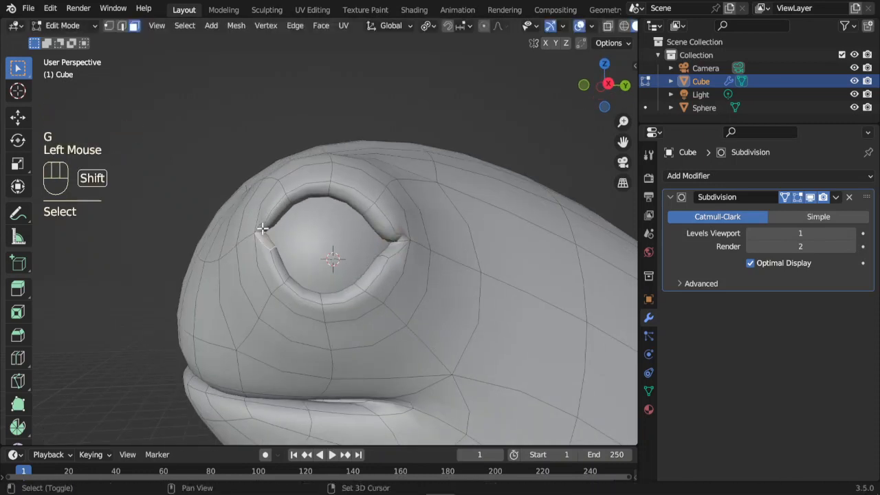
{"action": "key", "text": "g"}
{"action": "left_click", "coordinate": [295, 279]}
{"action": "middle_click_drag", "start_coordinate": [332, 306], "coordinate": [440, 226]}
{"action": "left_click", "coordinate": [308, 185]}
{"action": "scroll", "coordinate": [440, 226], "scroll_direction": "up", "scroll_amount": 1}
{"action": "scroll", "coordinate": [391, 318], "scroll_direction": "down", "scroll_amount": 3}
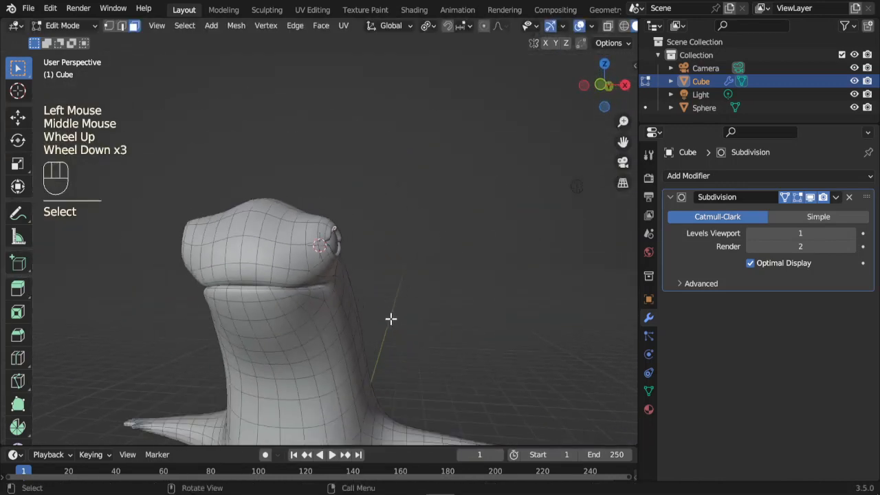
- Select the front snout face beside the centre line, one row above the mouth faces, and move it for a nostril
{"action": "mouse_move", "coordinate": [391, 318]}
{"action": "middle_mouse_down"}
{"action": "mouse_move", "coordinate": [278, 295]}
{"action": "mouse_move", "coordinate": [209, 319]}
{"action": "mouse_move", "coordinate": [385, 318]}
{"action": "middle_mouse_up"}
{"action": "scroll", "coordinate": [255, 286], "scroll_direction": "down", "scroll_amount": 1}
{"action": "scroll", "coordinate": [255, 287], "scroll_direction": "up", "scroll_amount": 2}
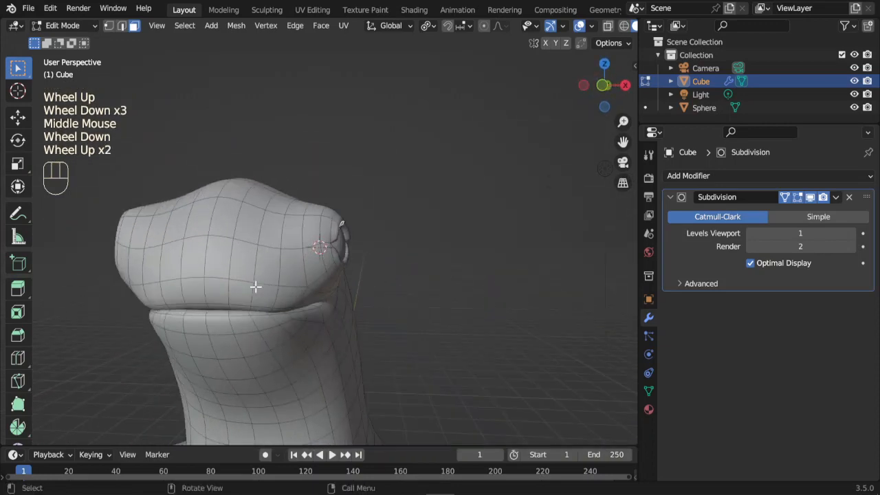
{"action": "left_click", "coordinate": [247, 287]}
{"action": "scroll", "coordinate": [246, 279], "scroll_direction": "up", "scroll_amount": 2}
{"action": "middle_click_drag", "start_coordinate": [240, 360], "coordinate": [373, 338], "text": "shift"}
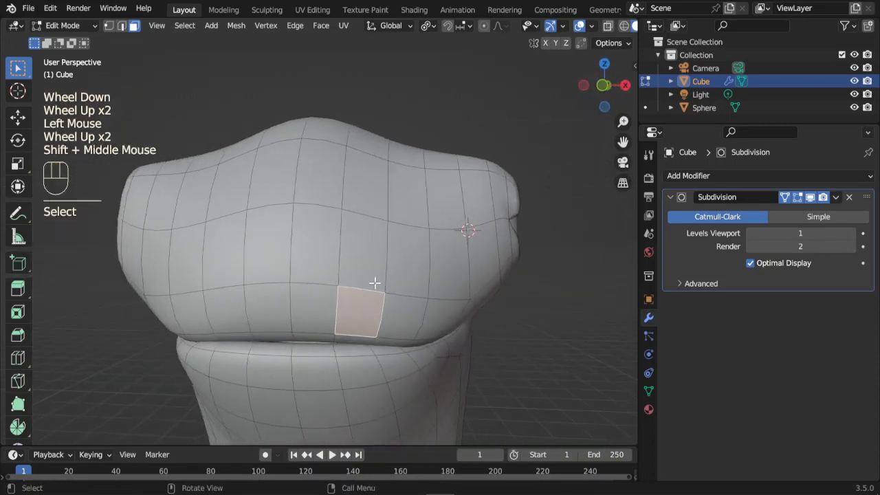
{"action": "left_click", "coordinate": [369, 273], "text": "shift"}
{"action": "middle_click_drag", "start_coordinate": [369, 273], "coordinate": [343, 294]}
{"action": "left_click", "coordinate": [297, 279]}
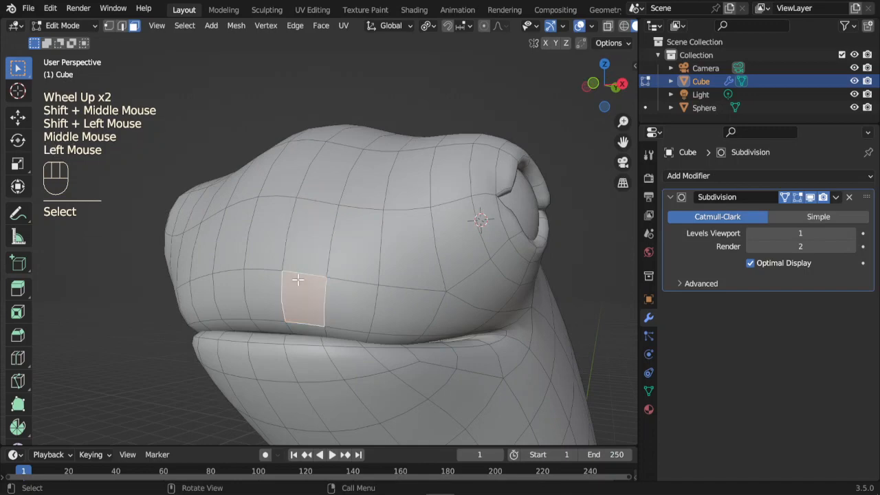
{"action": "double_click", "coordinate": [305, 254]}
{"action": "middle_click_drag", "start_coordinate": [305, 254], "coordinate": [351, 234]}
{"action": "key", "text": "g"}
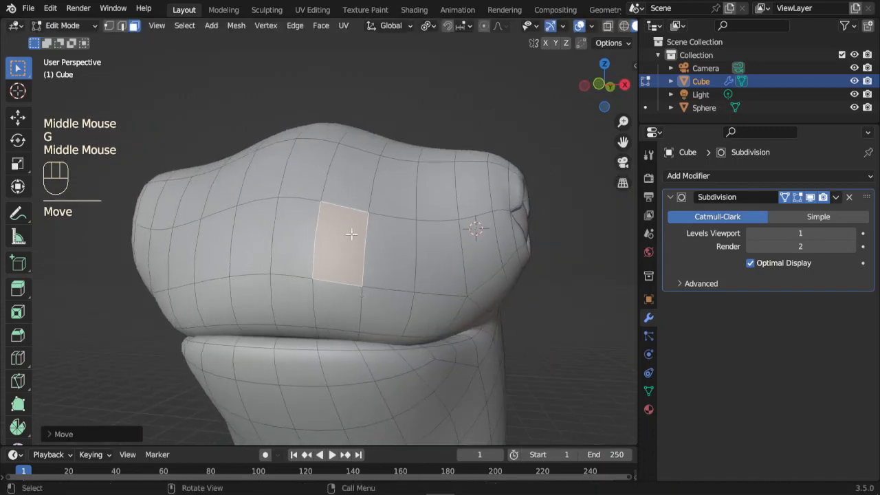
- Extrude the snout face twice, scaling it down each time to form the nostril's nested rings
{"action": "middle_click_drag", "start_coordinate": [407, 288], "coordinate": [462, 317]}
{"action": "scroll", "coordinate": [422, 314], "scroll_direction": "up", "scroll_amount": 2}
{"action": "key", "text": "e"}
{"action": "left_click", "coordinate": [399, 326]}
{"action": "key", "text": "e"}
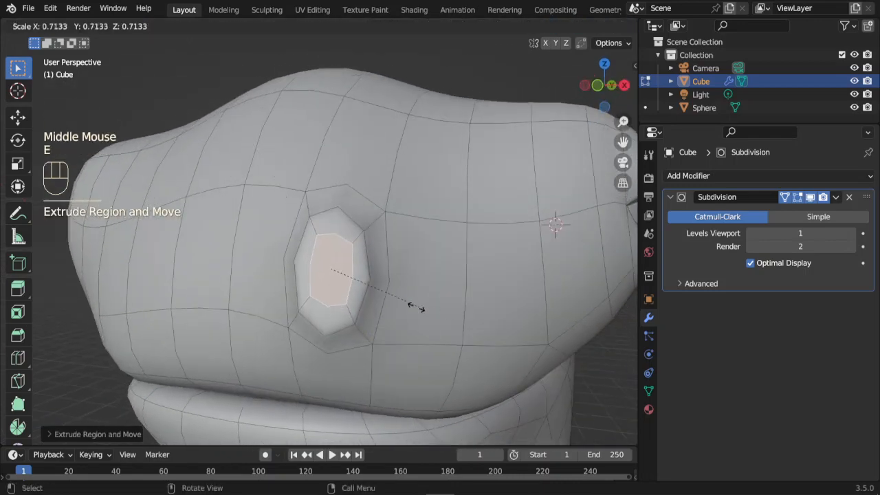
{"action": "left_click", "coordinate": [394, 297]}
- Extrude the innermost nostril face about 0.05 m into the snout and return to Object Mode
{"action": "middle_click_drag", "start_coordinate": [394, 296], "coordinate": [363, 318]}
{"action": "key", "text": "e"}
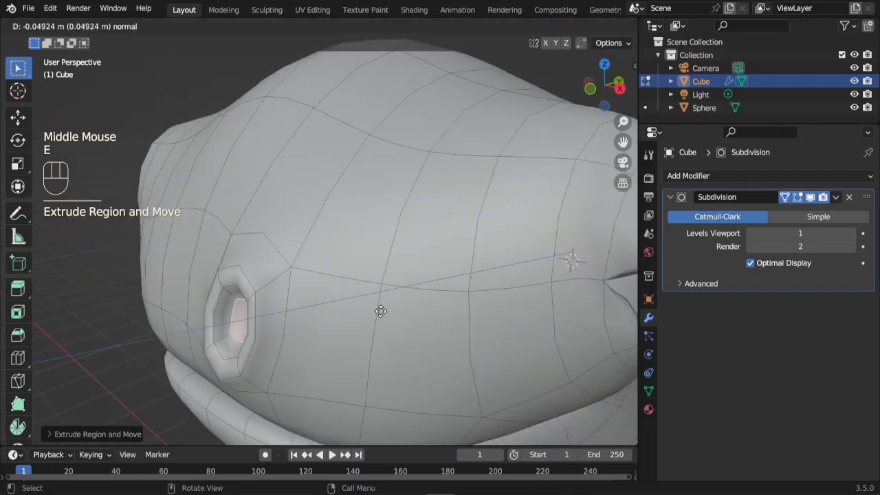
{"action": "left_click", "coordinate": [388, 305]}
{"action": "scroll", "coordinate": [330, 344], "scroll_direction": "down", "scroll_amount": 3}
{"action": "middle_click_drag", "start_coordinate": [330, 344], "coordinate": [395, 326]}
{"action": "key", "text": "Tab"}
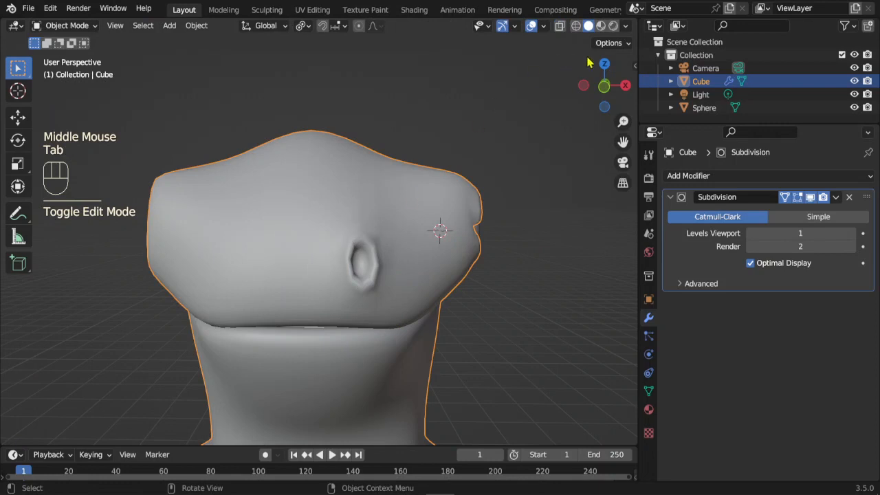
- Mirror the dinosaur body across X with AutoMirror using Positive orientation, and place the Mirror modifier above Subdivision in the stack
{"action": "key", "text": "n"}
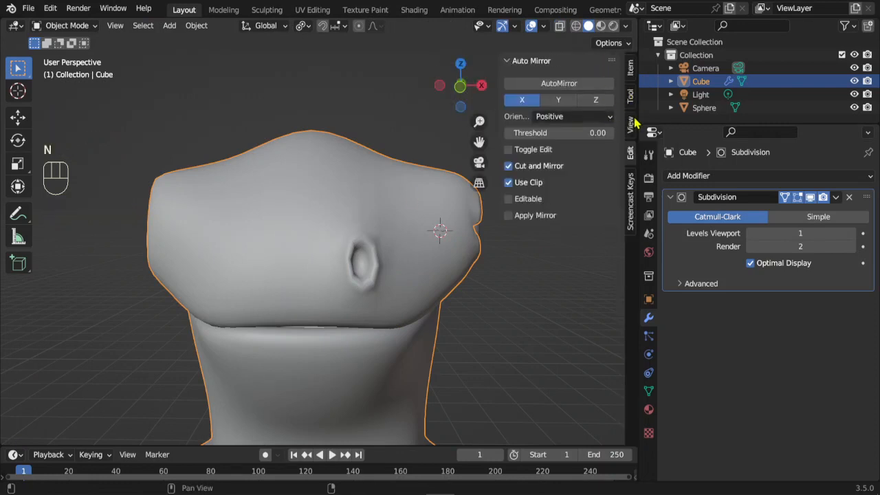
{"action": "left_click", "coordinate": [560, 84]}
{"action": "scroll", "coordinate": [412, 245], "scroll_direction": "down", "scroll_amount": 2}
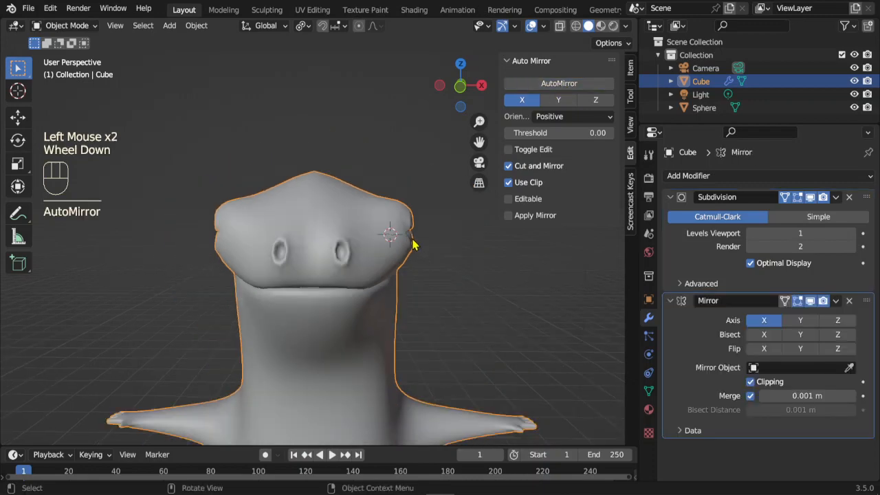
{"action": "middle_click_drag", "start_coordinate": [412, 246], "coordinate": [363, 176]}
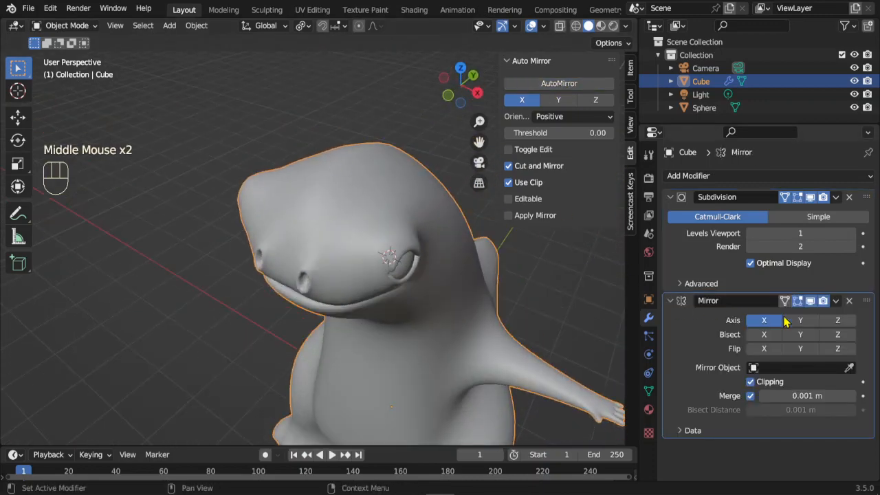
{"action": "left_click_drag", "start_coordinate": [866, 304], "coordinate": [866, 196]}
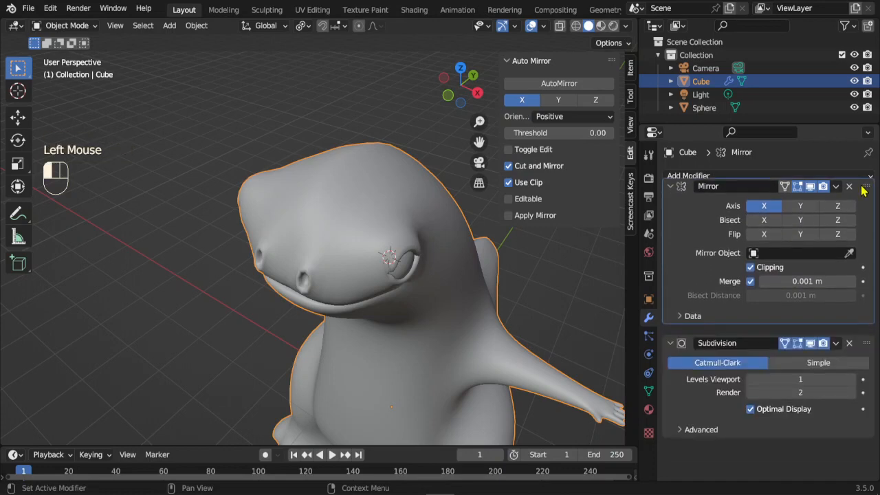
{"action": "middle_click_drag", "start_coordinate": [326, 245], "coordinate": [326, 206]}
{"action": "scroll", "coordinate": [322, 186], "scroll_direction": "up", "scroll_amount": 2}
{"action": "middle_click_drag", "start_coordinate": [318, 165], "coordinate": [344, 132]}
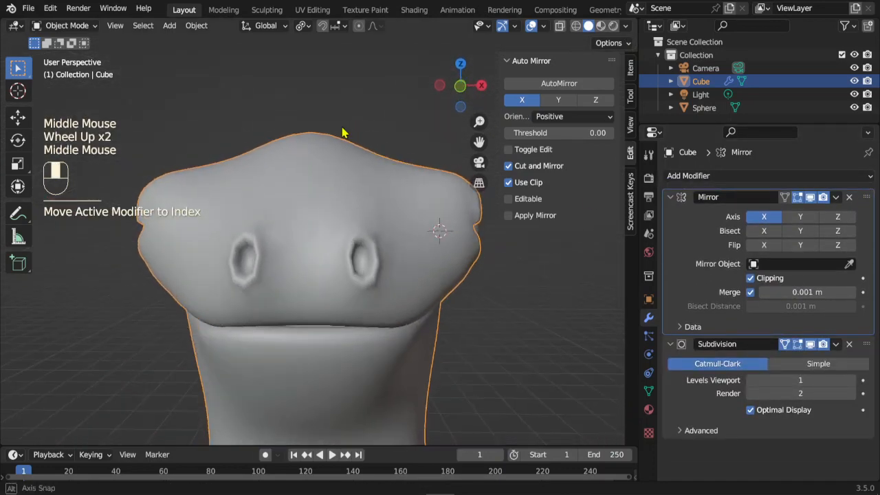
- Enter Edit Mode with edge selection, select two adjoining edges on top of the head between crown and eye, and move them
{"action": "scroll", "coordinate": [385, 180], "scroll_direction": "down", "scroll_amount": 2}
{"action": "middle_click_drag", "start_coordinate": [413, 190], "coordinate": [264, 227]}
{"action": "key", "text": "Tab"}
{"action": "middle_click_drag", "start_coordinate": [283, 195], "coordinate": [354, 248]}
{"action": "scroll", "coordinate": [359, 257], "scroll_direction": "up", "scroll_amount": 1}
{"action": "scroll", "coordinate": [361, 253], "scroll_direction": "up", "scroll_amount": 1}
{"action": "left_click", "coordinate": [120, 25]}
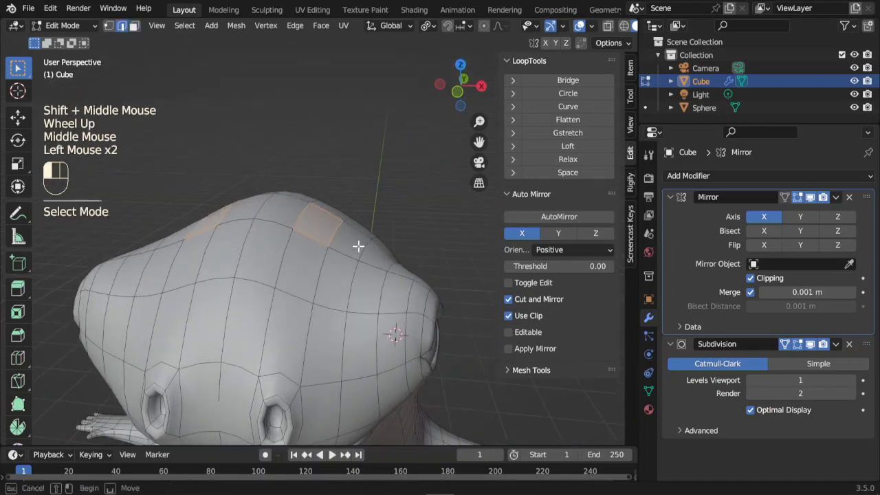
{"action": "left_click", "coordinate": [334, 236]}
{"action": "left_click", "coordinate": [318, 274], "text": "shift"}
{"action": "middle_click_drag", "start_coordinate": [319, 275], "coordinate": [366, 218]}
{"action": "key", "text": "g"}
{"action": "left_click", "coordinate": [389, 224]}
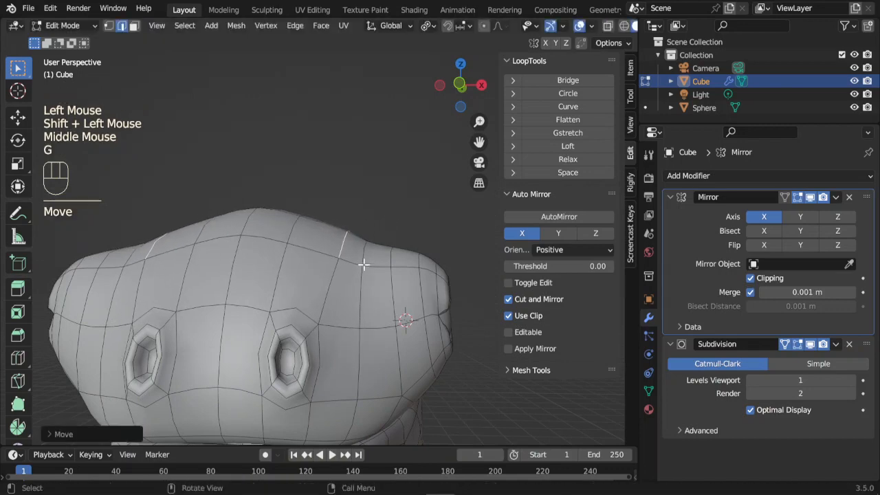
- Lower the edge in the dip beside the eye bulge about 0.06 m, reposition an upper crown edge, and return to Object Mode
{"action": "middle_click_drag", "start_coordinate": [362, 257], "coordinate": [347, 282]}
{"action": "middle_click_drag", "start_coordinate": [393, 257], "coordinate": [369, 299]}
{"action": "key", "text": "g"}
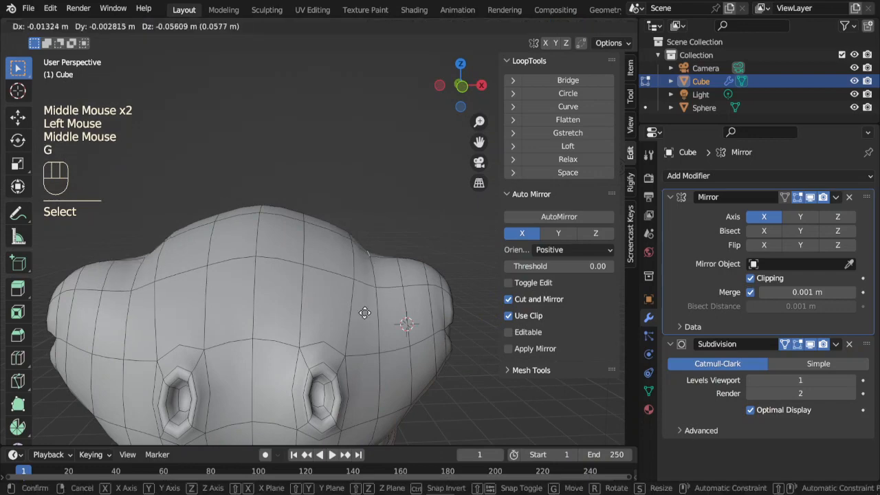
{"action": "left_click", "coordinate": [364, 312]}
{"action": "middle_click_drag", "start_coordinate": [353, 240], "coordinate": [345, 216]}
{"action": "left_click", "coordinate": [323, 232]}
{"action": "key", "text": "g"}
{"action": "scroll", "coordinate": [396, 259], "scroll_direction": "down", "scroll_amount": 2}
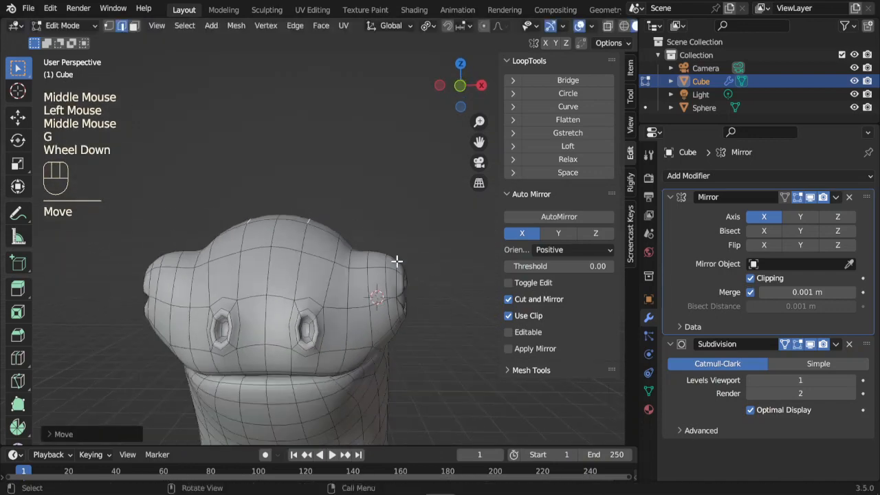
{"action": "key", "text": "Tab"}
- Add a Mirror modifier on the X axis to the eyeball sphere, using Cube as the mirror object
{"action": "scroll", "coordinate": [409, 297], "scroll_direction": "down", "scroll_amount": 2}
{"action": "middle_click_drag", "start_coordinate": [408, 297], "coordinate": [296, 310]}
{"action": "scroll", "coordinate": [395, 323], "scroll_direction": "up", "scroll_amount": 2}
{"action": "scroll", "coordinate": [346, 366], "scroll_direction": "down", "scroll_amount": 2}
{"action": "scroll", "coordinate": [346, 366], "scroll_direction": "down", "scroll_amount": 1}
{"action": "middle_click_drag", "start_coordinate": [346, 366], "coordinate": [515, 344], "text": "shift"}
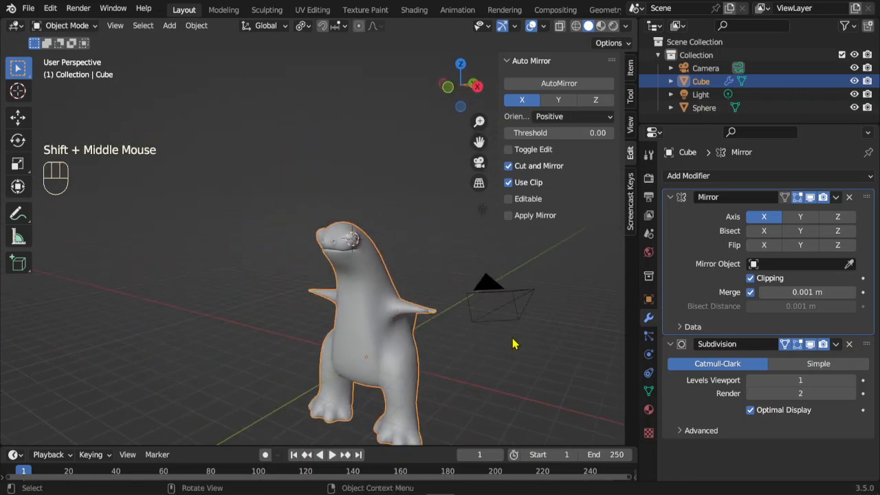
{"action": "scroll", "coordinate": [489, 281], "scroll_direction": "up", "scroll_amount": 5}
{"action": "middle_click_drag", "start_coordinate": [489, 281], "coordinate": [459, 267], "text": "shift"}
{"action": "left_click", "coordinate": [450, 262]}
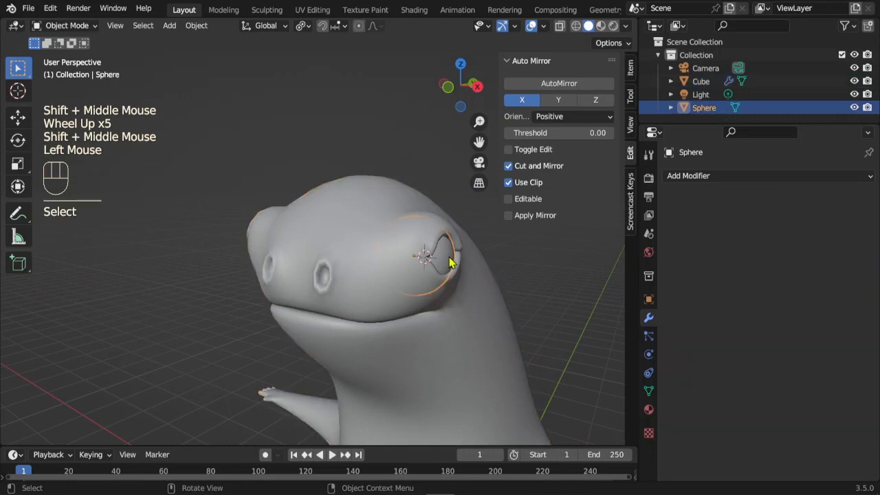
{"action": "left_click", "coordinate": [719, 177]}
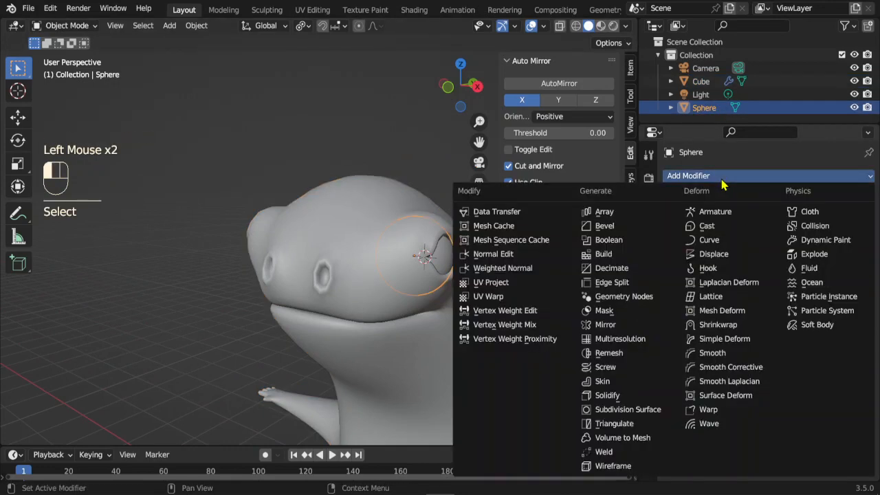
{"action": "middle_click_drag", "start_coordinate": [369, 271], "coordinate": [406, 256]}
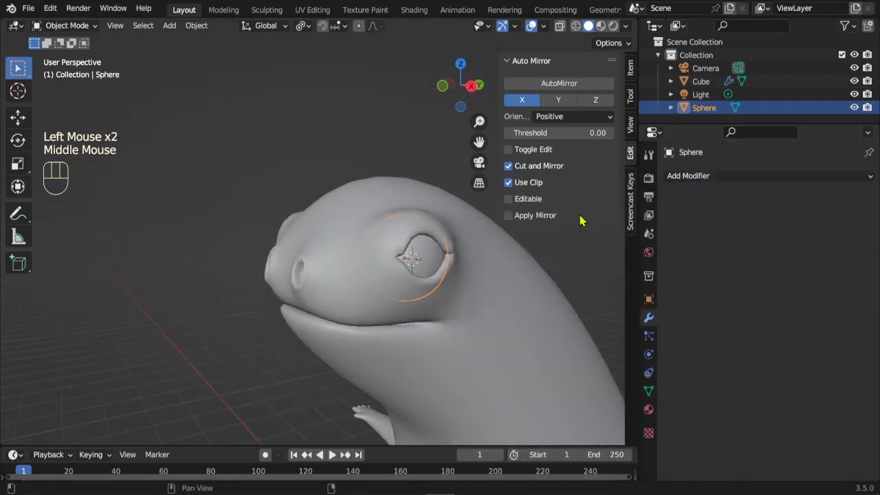
{"action": "left_click", "coordinate": [706, 177]}
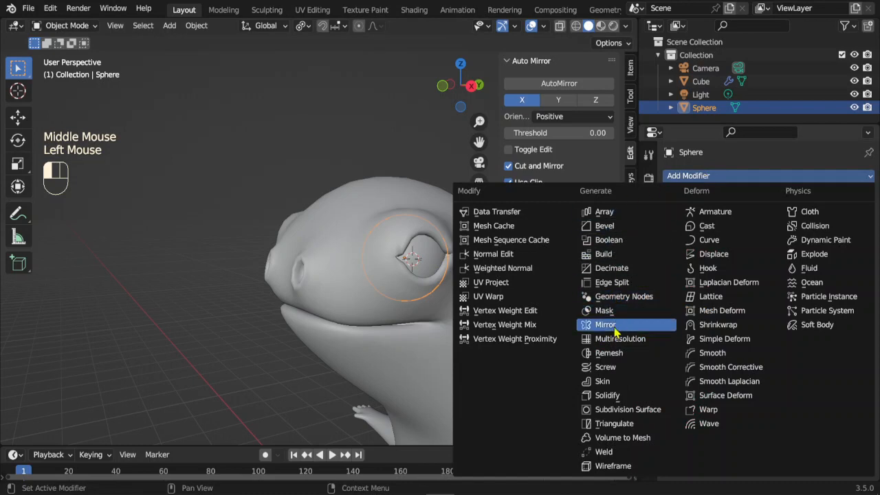
{"action": "left_click", "coordinate": [605, 325]}
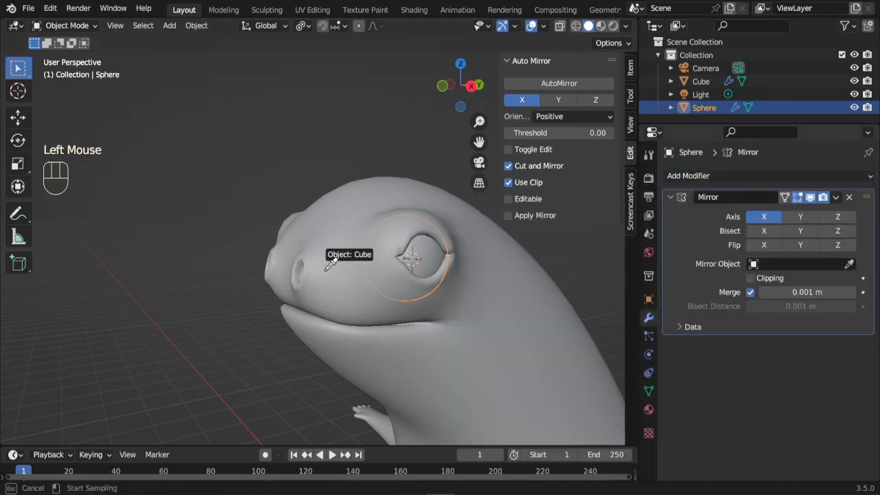
{"action": "middle_click_drag", "start_coordinate": [274, 317], "coordinate": [342, 311]}
- Examine the mirrored head and the whole dinosaur body from several angles in the maximized 3D viewport
{"action": "scroll", "coordinate": [342, 311], "scroll_direction": "up", "scroll_amount": 2}
{"action": "key", "text": "Tab"}
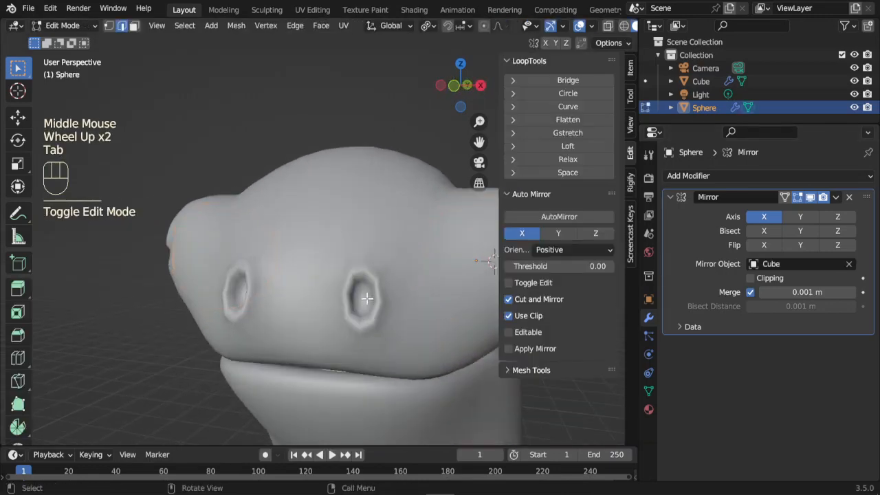
{"action": "key", "text": "Tab"}
{"action": "scroll", "coordinate": [385, 305], "scroll_direction": "down", "scroll_amount": 3}
{"action": "middle_click_drag", "start_coordinate": [406, 305], "coordinate": [392, 222]}
{"action": "key", "text": "Tab"}
{"action": "key", "text": "ctrl+space"}
{"action": "scroll", "coordinate": [488, 324], "scroll_direction": "down", "scroll_amount": 3}
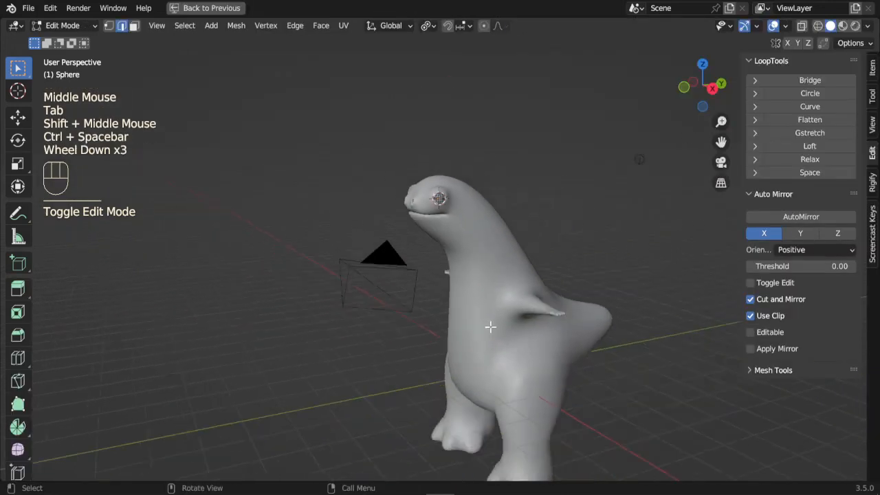
{"action": "middle_click_drag", "start_coordinate": [488, 324], "coordinate": [441, 286], "text": "shift"}
{"action": "scroll", "coordinate": [575, 275], "scroll_direction": "up", "scroll_amount": 2}
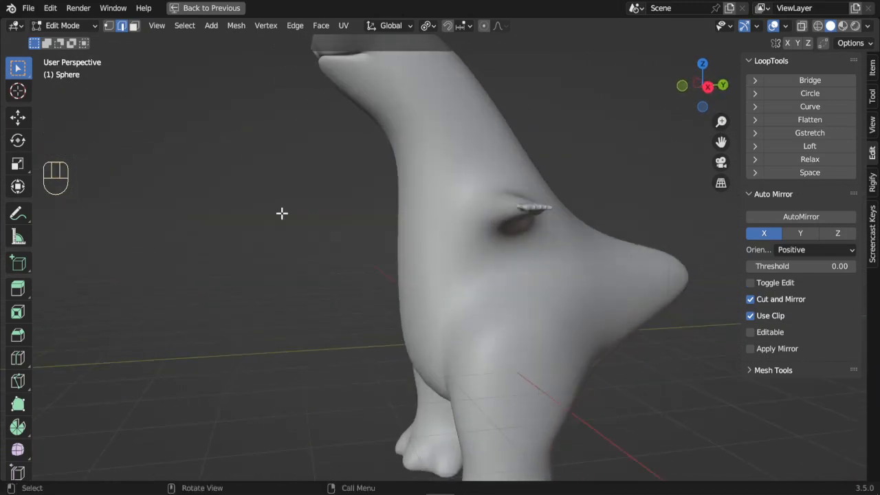
- Save the model as a new file named dino1.blend
{"action": "key", "text": "ctrl+s"}
{"action": "left_click", "coordinate": [287, 141]}
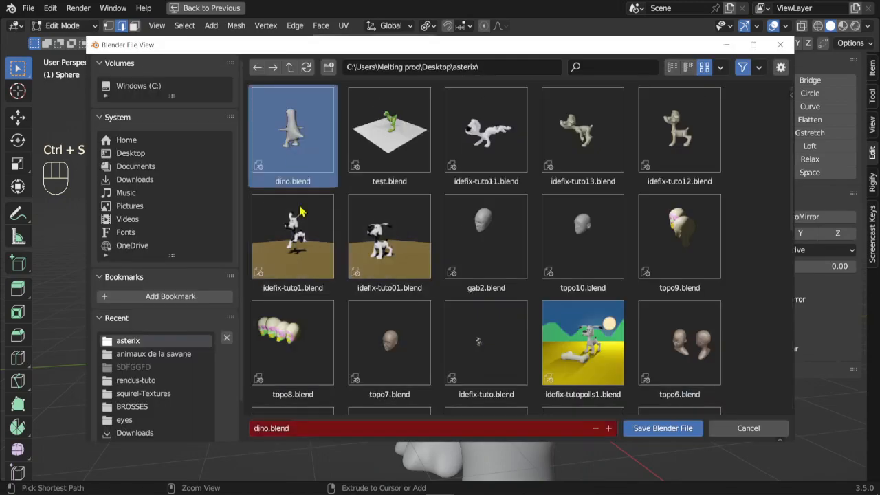
{"action": "left_click", "coordinate": [654, 428]}
- Open the finished dinosaur scene from the recently used files
{"action": "left_click", "coordinate": [29, 8]}
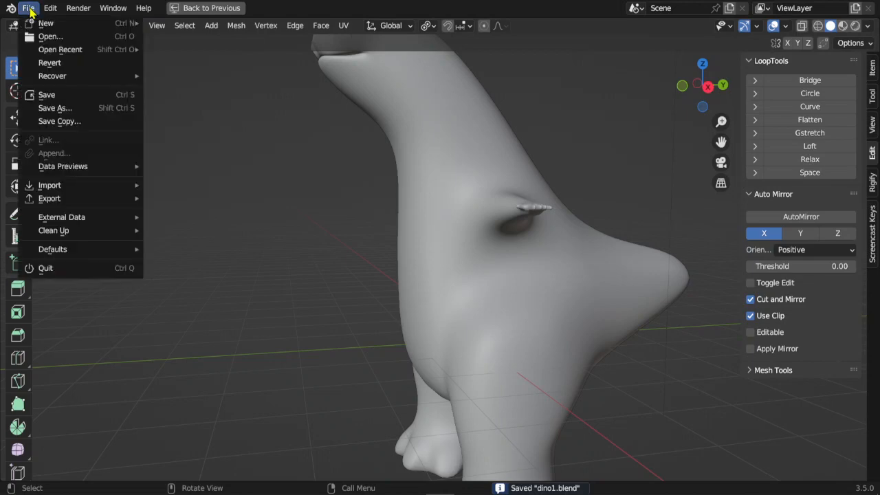
{"action": "mouse_move", "coordinate": [83, 53]}
{"action": "left_click", "coordinate": [192, 68]}
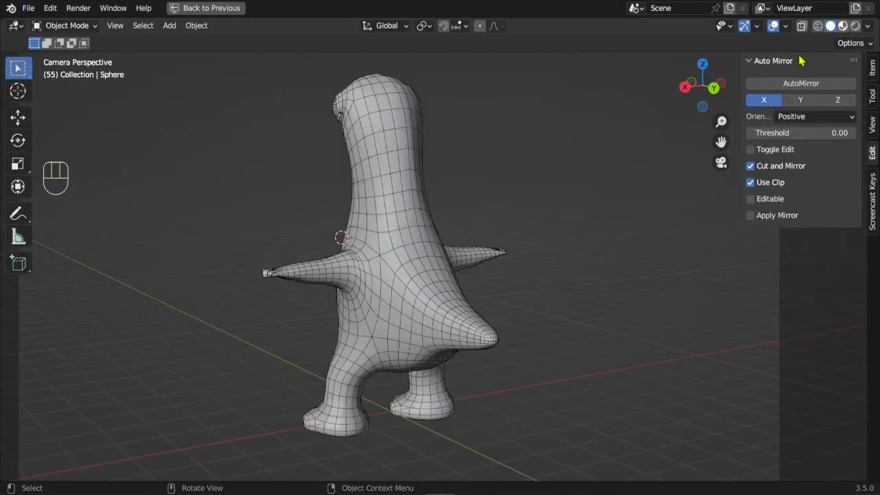
- Show the dinosaur in Material Preview with overlays hidden, and play its turntable animation through the camera
{"action": "left_click", "coordinate": [843, 26]}
{"action": "key", "text": "KP_0"}
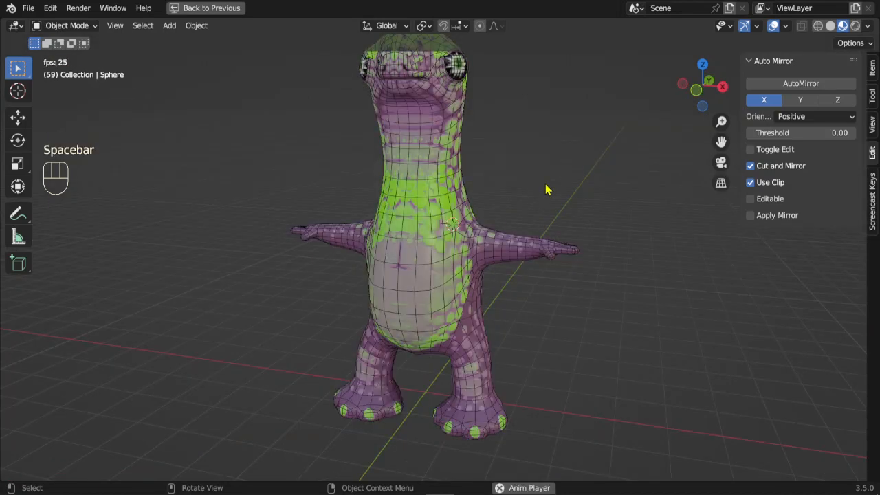
{"action": "left_click", "coordinate": [774, 26]}
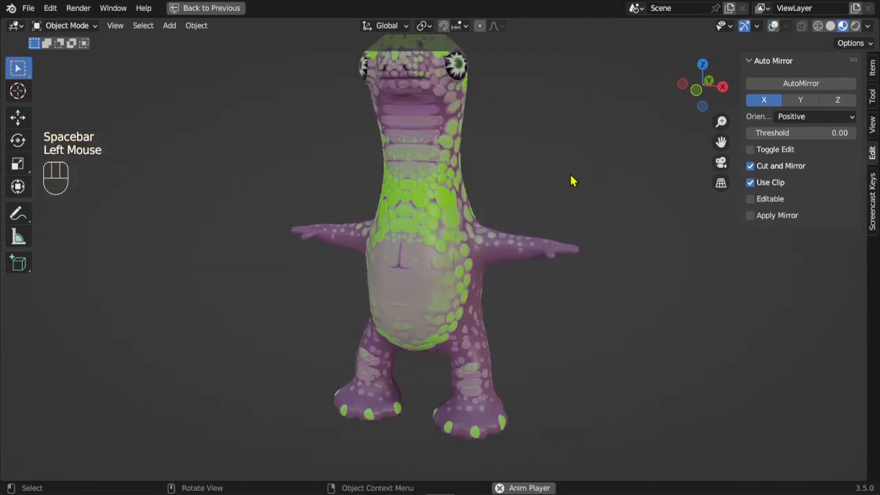
{"action": "key", "text": "KP_0"}
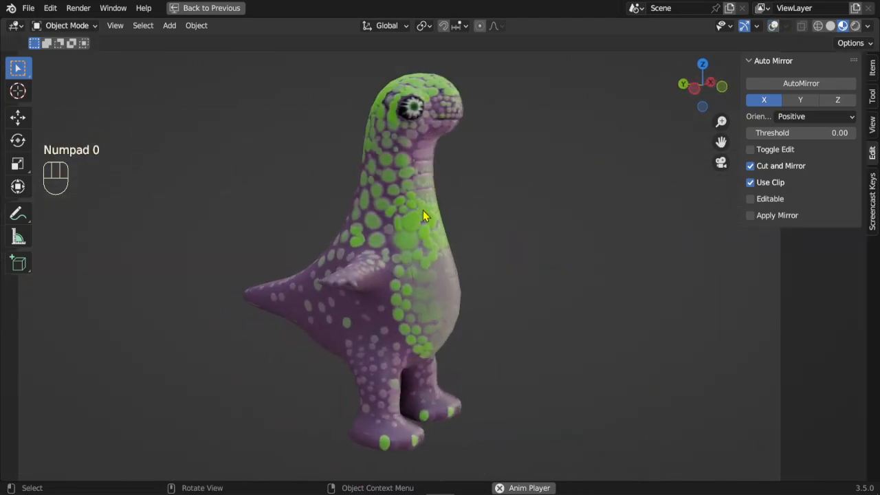
- Examine the textured dinosaur's head, neck, back and full body while the turntable animation plays
{"action": "scroll", "coordinate": [425, 213], "scroll_direction": "up", "scroll_amount": 2}
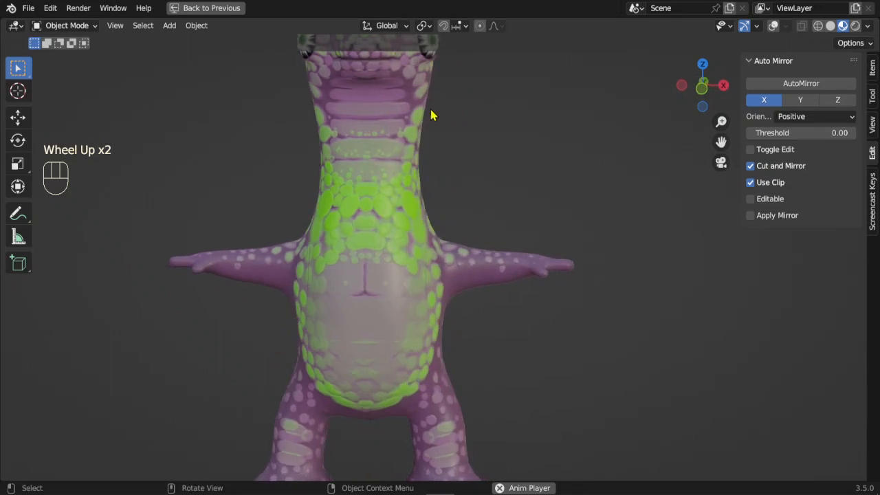
{"action": "scroll", "coordinate": [485, 250], "scroll_direction": "up", "scroll_amount": 3, "text": "shift"}
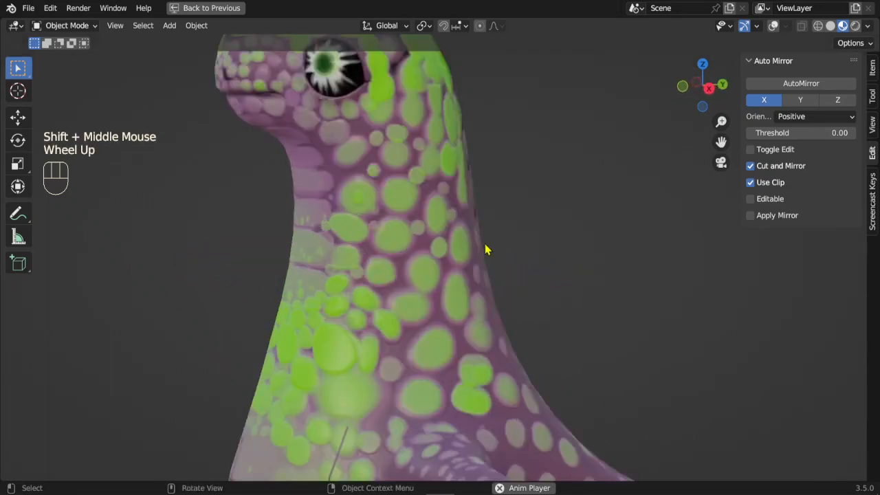
{"action": "scroll", "coordinate": [363, 197], "scroll_direction": "up", "scroll_amount": 1, "text": "shift"}
{"action": "scroll", "coordinate": [467, 236], "scroll_direction": "down", "scroll_amount": 2, "text": "shift"}
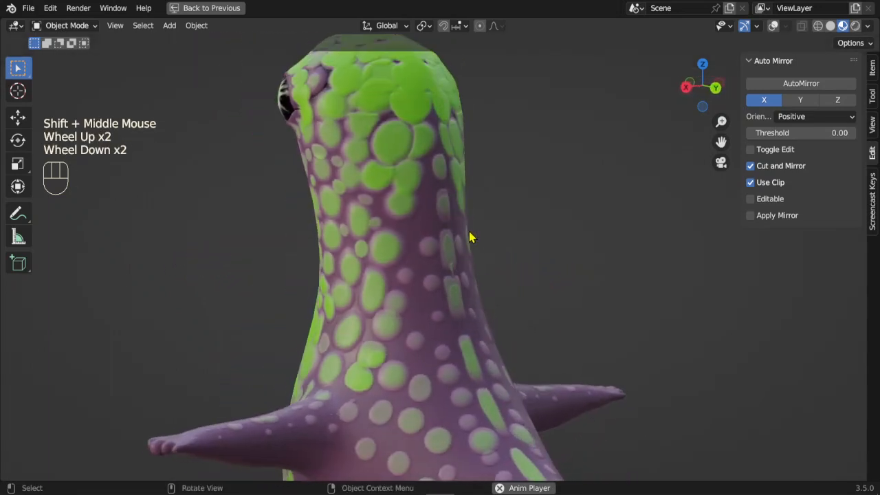
{"action": "scroll", "coordinate": [522, 241], "scroll_direction": "down", "scroll_amount": 3}
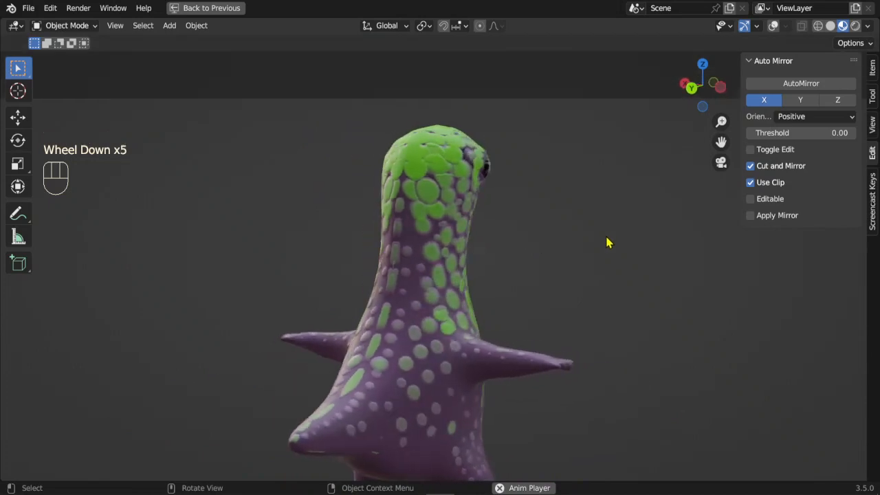
{"action": "middle_click_drag", "start_coordinate": [567, 324], "coordinate": [581, 275], "text": "shift"}
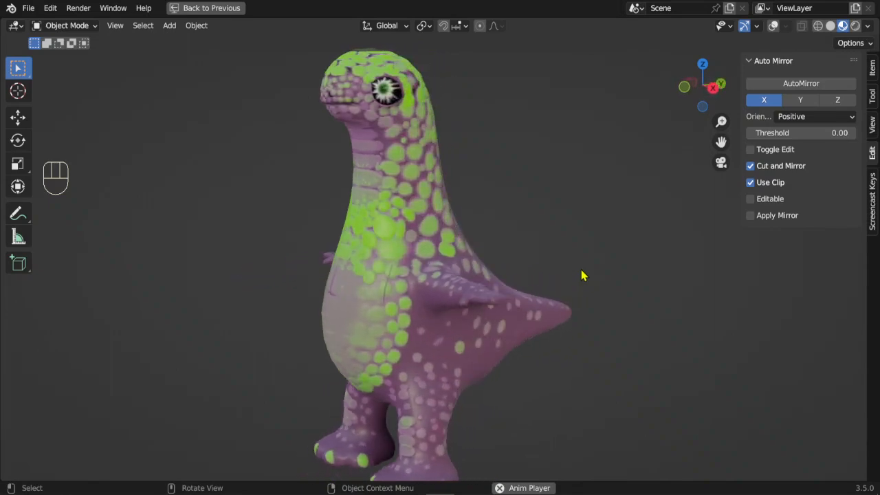
{"action": "key", "text": "5"}
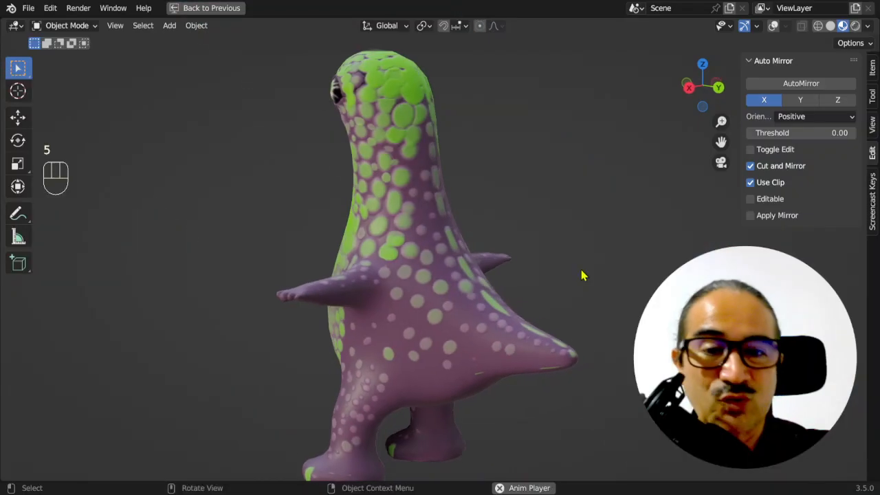